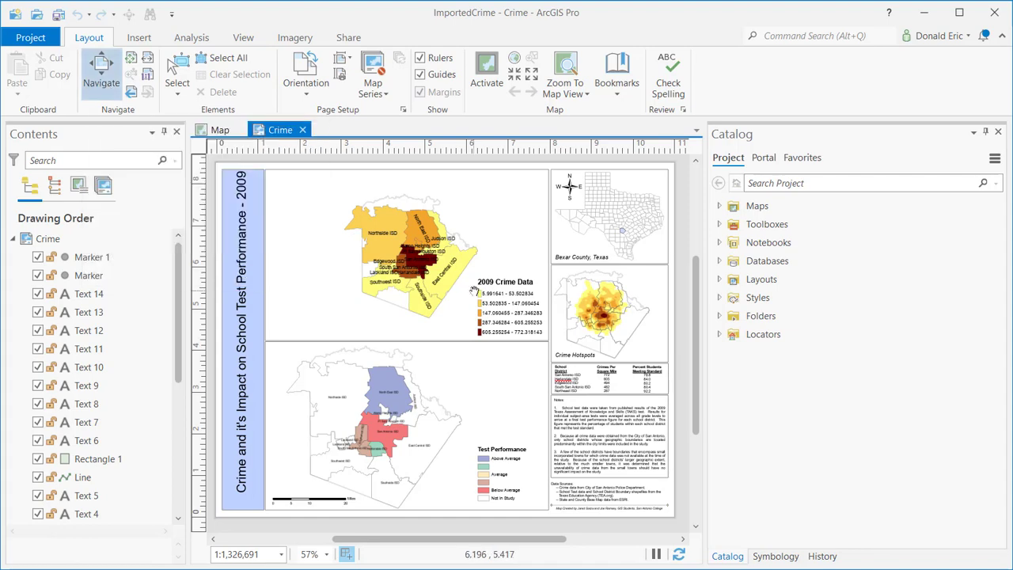
- Inspect the Crime layout by zooming in near the 2009 Crime Data legend, returning to the full page and panning it slightly
{"action": "scroll", "coordinate": [474, 291], "scroll_direction": "up", "scroll_amount": 5}
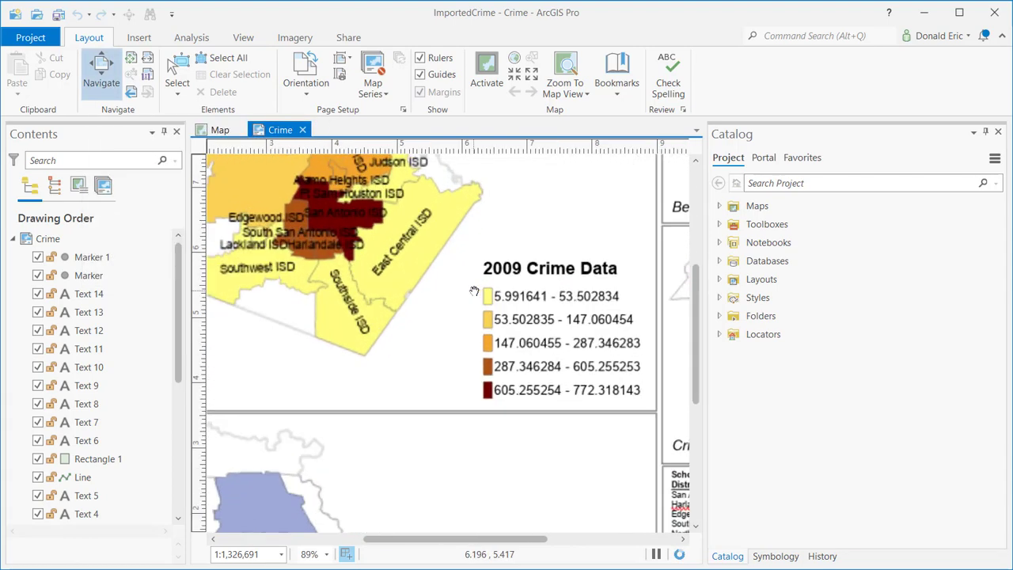
{"action": "scroll", "coordinate": [473, 292], "scroll_direction": "down", "scroll_amount": 5}
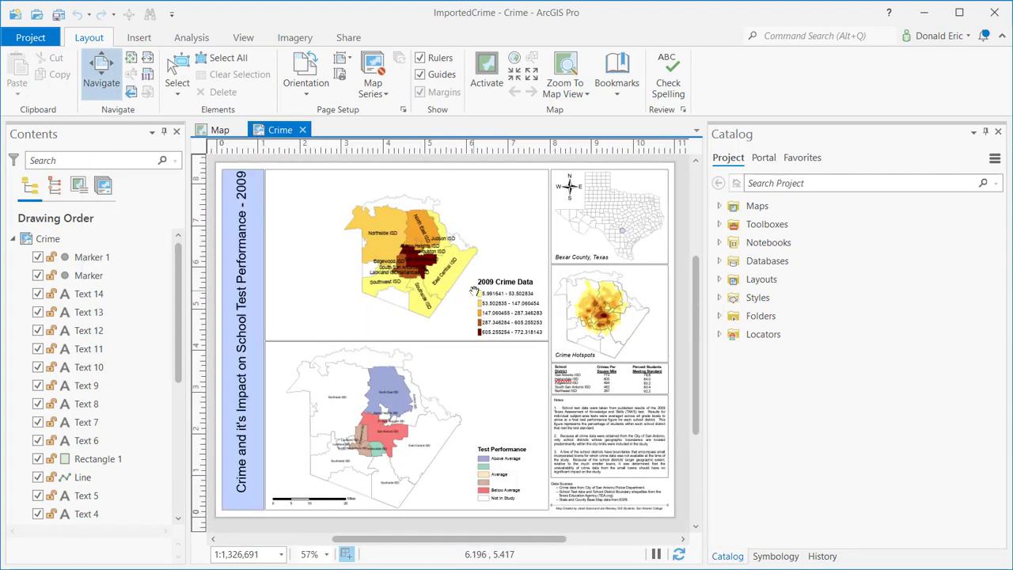
{"action": "mouse_move", "coordinate": [473, 296]}
{"action": "left_mouse_down"}
{"action": "mouse_move", "coordinate": [584, 309]}
{"action": "mouse_move", "coordinate": [442, 291]}
{"action": "mouse_move", "coordinate": [483, 294]}
{"action": "mouse_move", "coordinate": [473, 302]}
{"action": "left_mouse_up"}
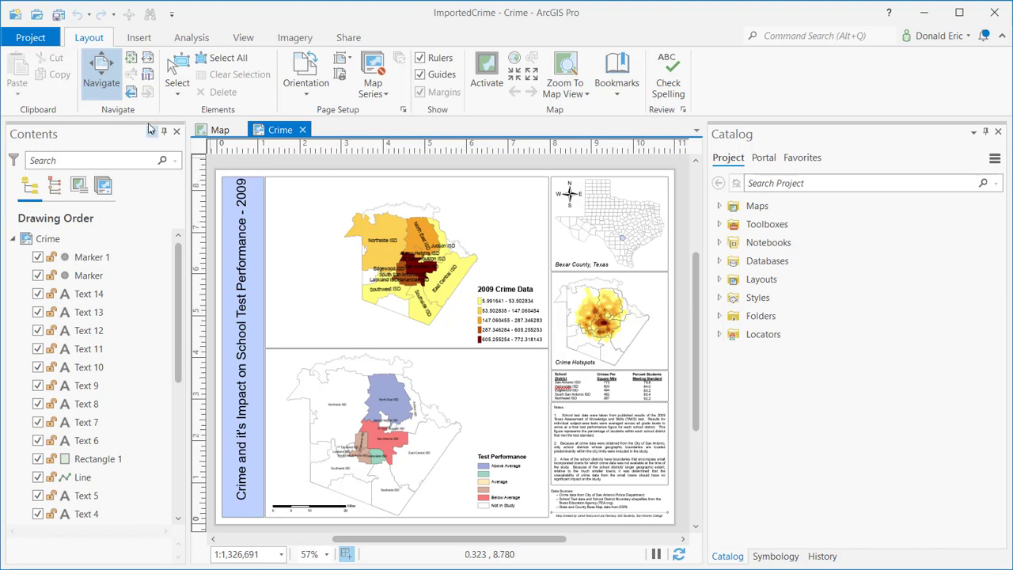
{"action": "left_click", "coordinate": [101, 76]}
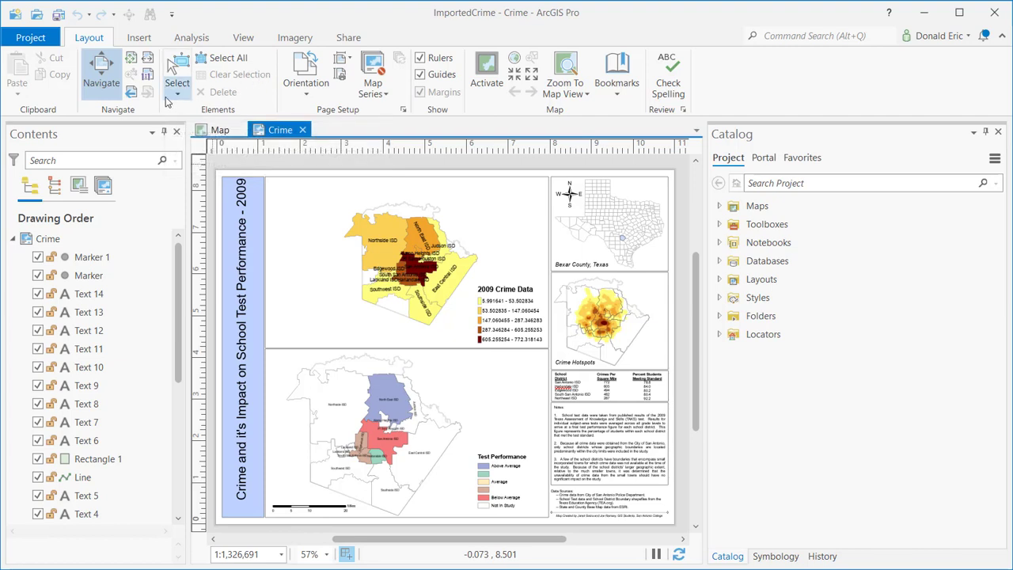
- Select individual layout elements in turn: the 2009 Crime Data legend, the test performance map frame, and the crime legend again
{"action": "left_click", "coordinate": [187, 72]}
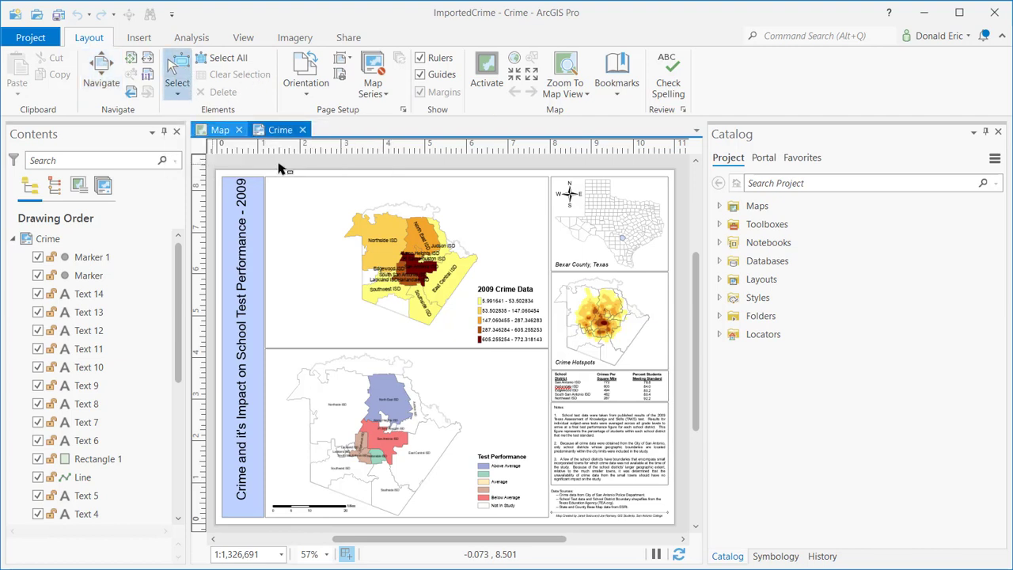
{"action": "left_click", "coordinate": [422, 277]}
{"action": "left_click", "coordinate": [522, 321]}
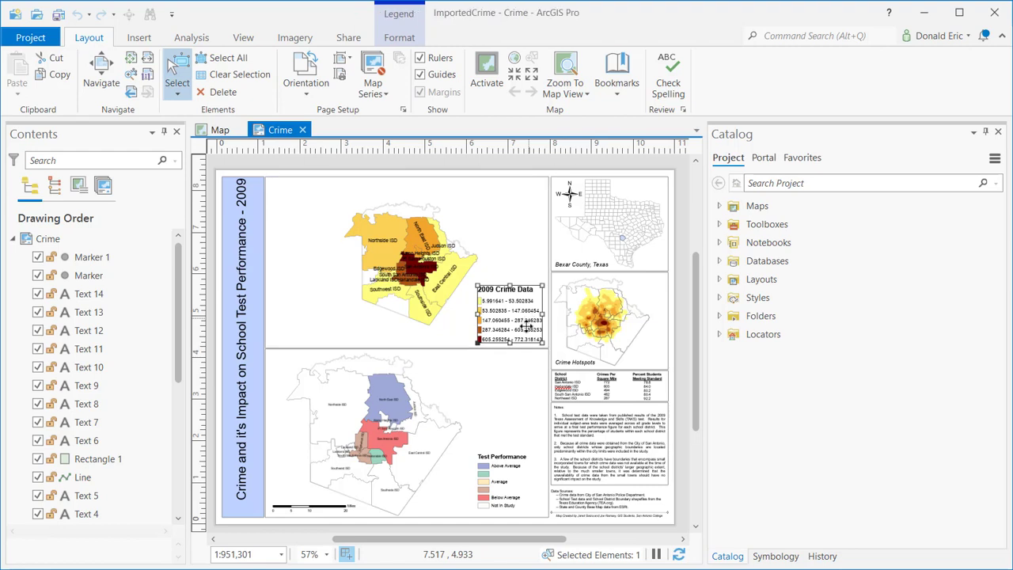
{"action": "left_click", "coordinate": [405, 447]}
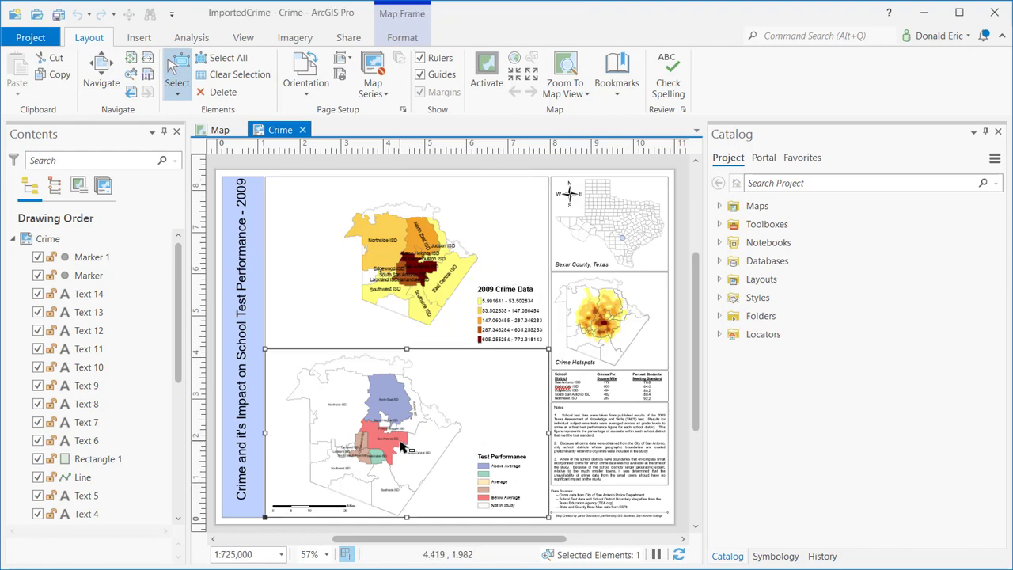
{"action": "left_click", "coordinate": [502, 315]}
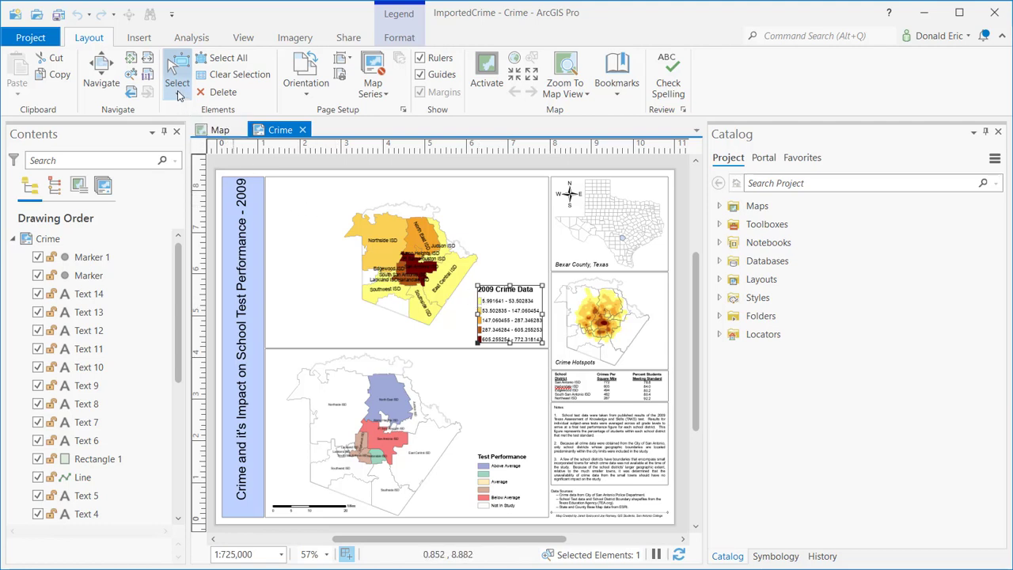
- Select several elements with a rectangle across the crime map and its neighbours, and reduce the selection to the 2009 crime map frame
{"action": "left_click", "coordinate": [178, 94]}
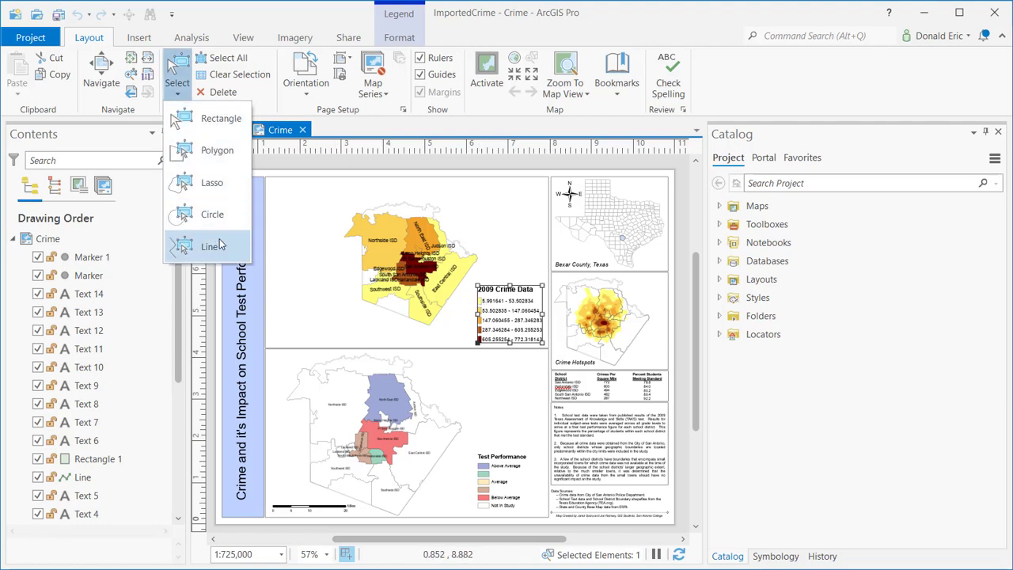
{"action": "left_click", "coordinate": [218, 125]}
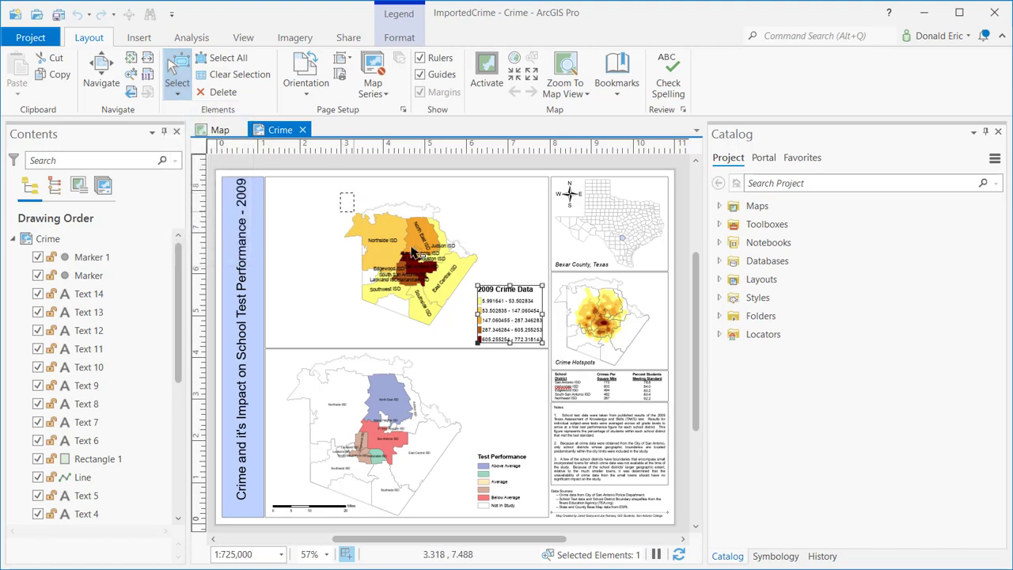
{"action": "left_click_drag", "start_coordinate": [411, 252], "coordinate": [571, 353]}
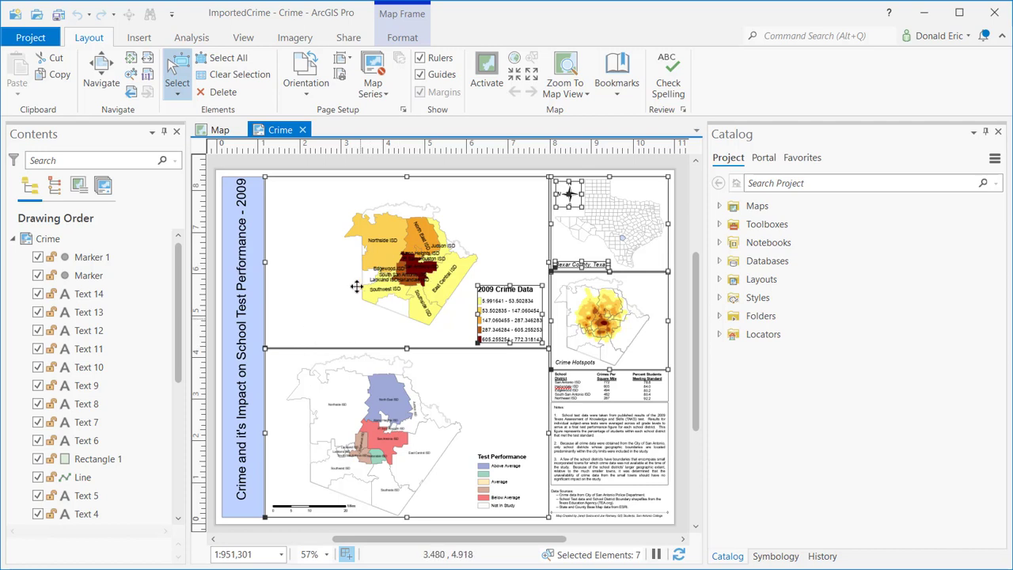
{"action": "left_click", "coordinate": [327, 264]}
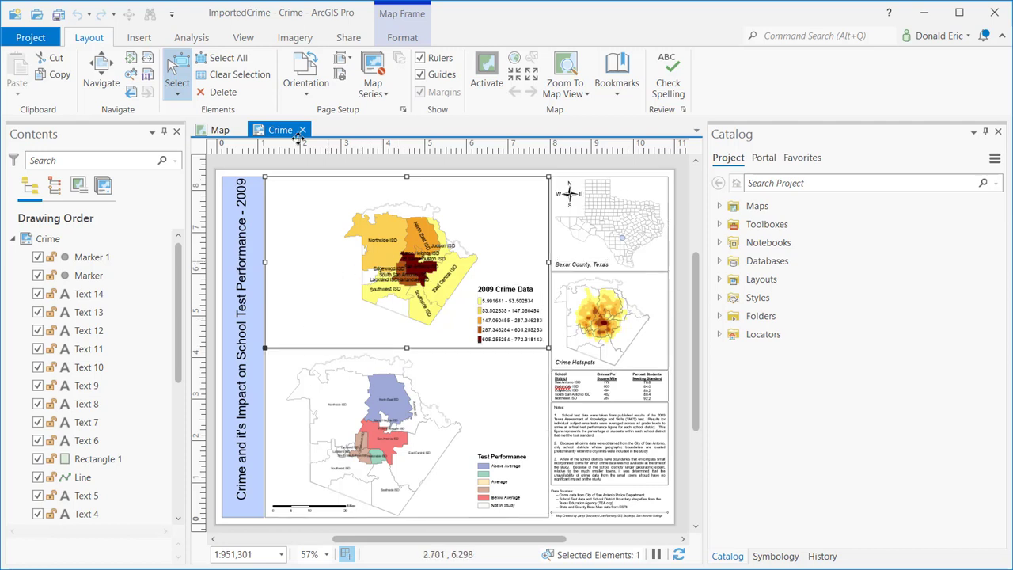
- Select all layout elements, and narrow the selection to Marker 1 and finally to Rectangle 1 in the drawing order
{"action": "left_click", "coordinate": [252, 73]}
{"action": "left_click", "coordinate": [236, 58]}
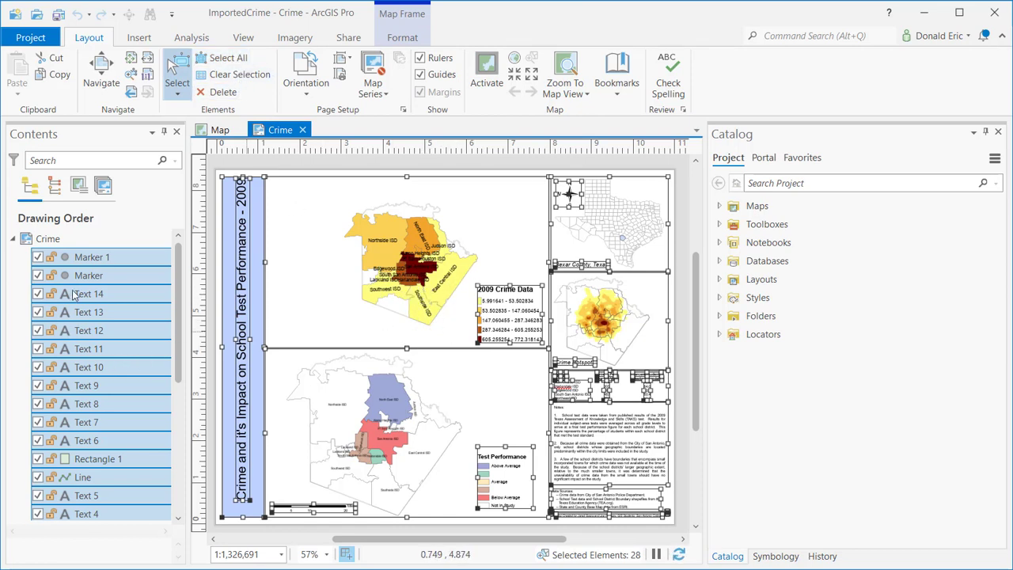
{"action": "left_click", "coordinate": [133, 255]}
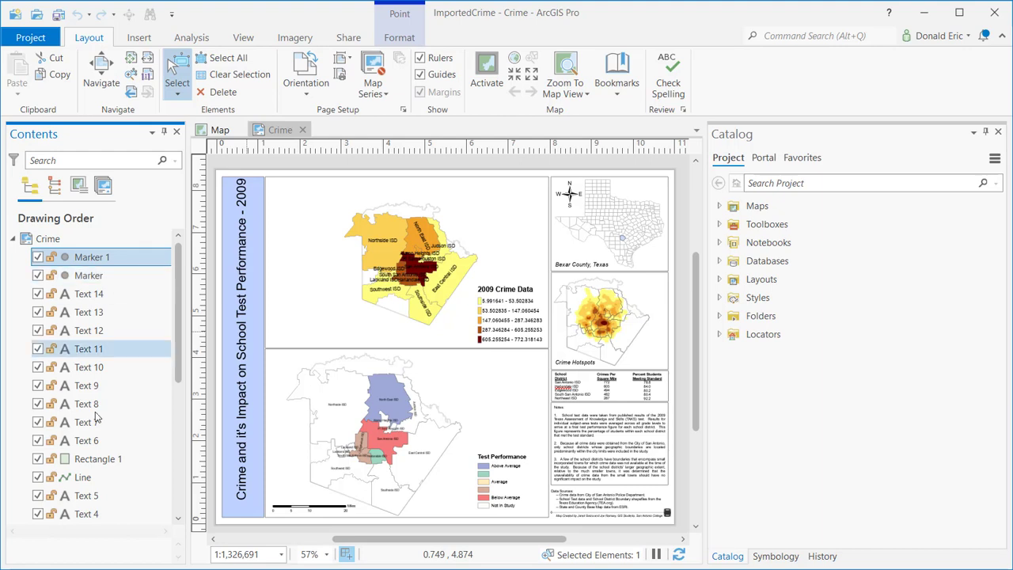
{"action": "left_click", "coordinate": [98, 460]}
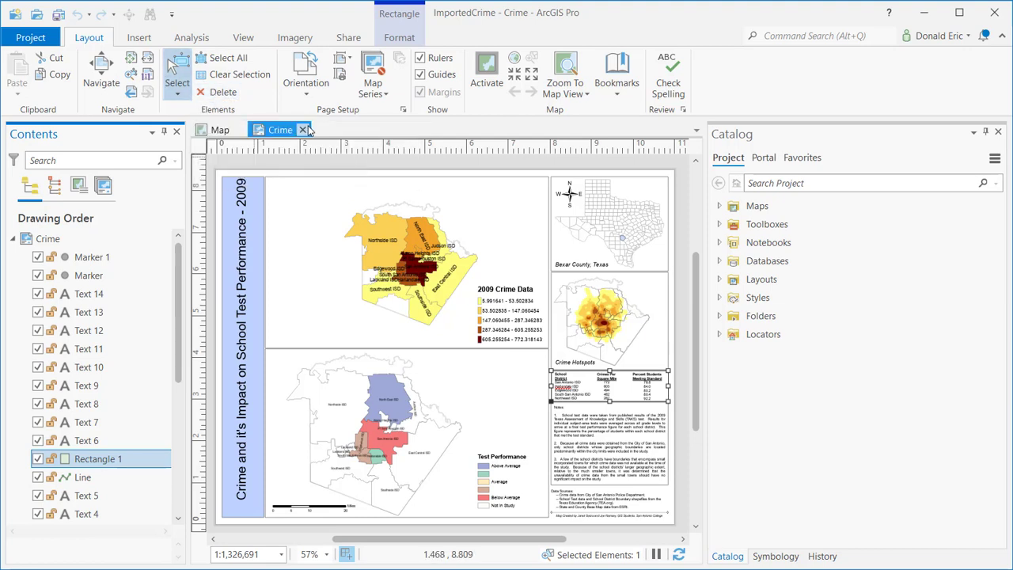
- Review the available page orientations and standard page sizes for the layout without changing them
{"action": "left_click", "coordinate": [307, 91]}
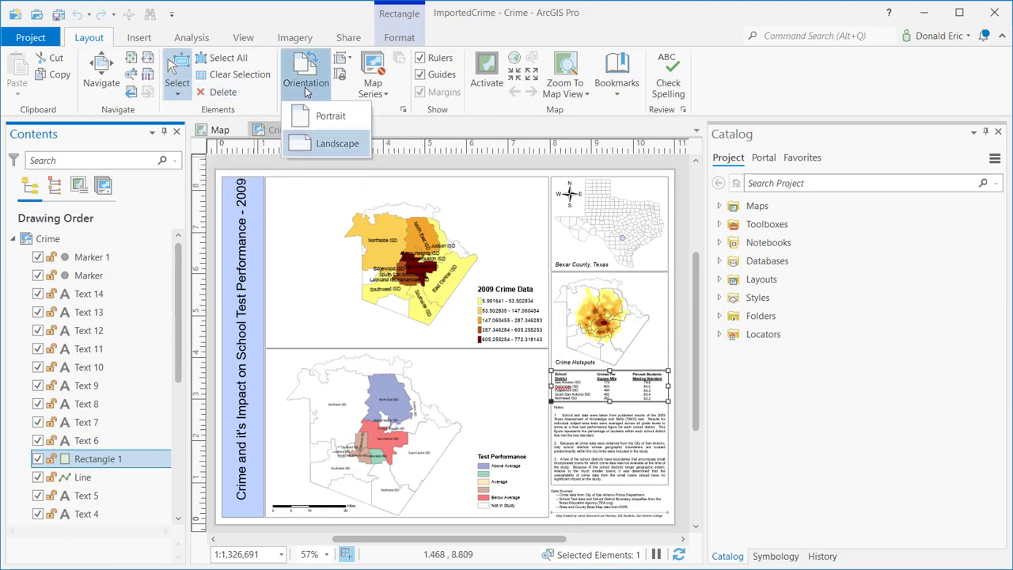
{"action": "left_click", "coordinate": [351, 64]}
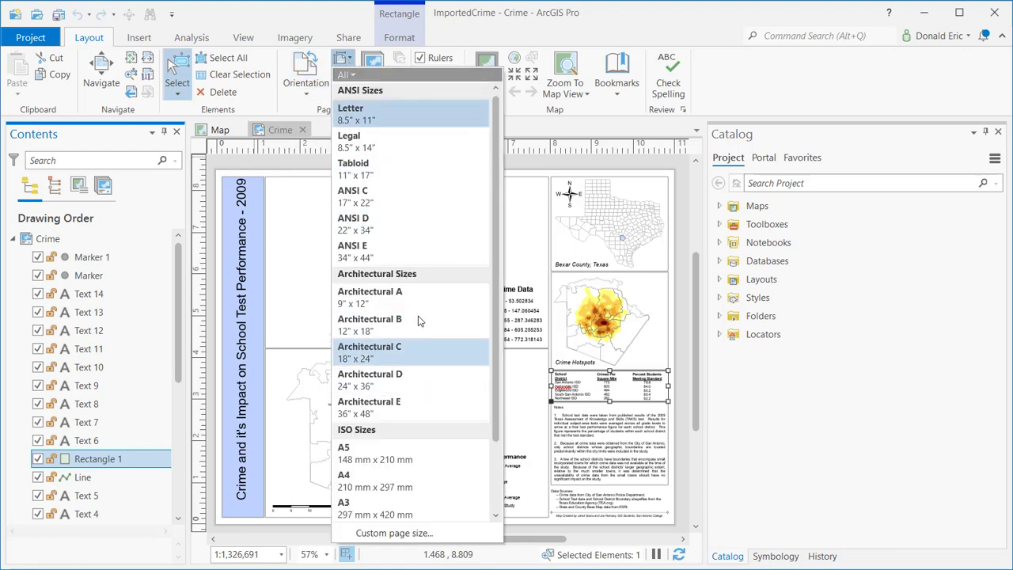
{"action": "left_click", "coordinate": [609, 31]}
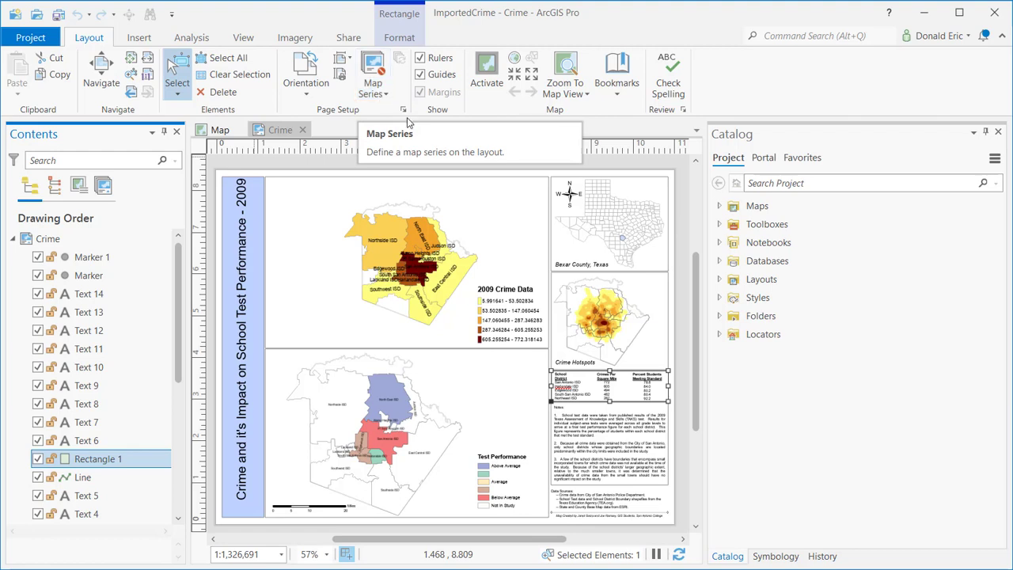
- Hide the layout's rulers and guides, and show both again
{"action": "left_click", "coordinate": [422, 61]}
{"action": "left_click", "coordinate": [421, 75]}
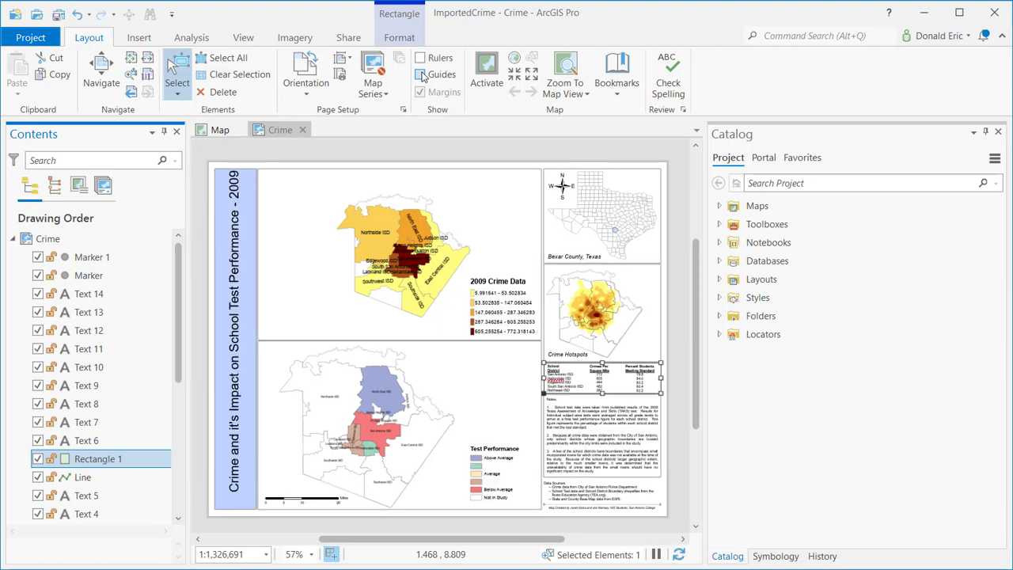
{"action": "left_click", "coordinate": [422, 74]}
{"action": "left_click", "coordinate": [421, 61]}
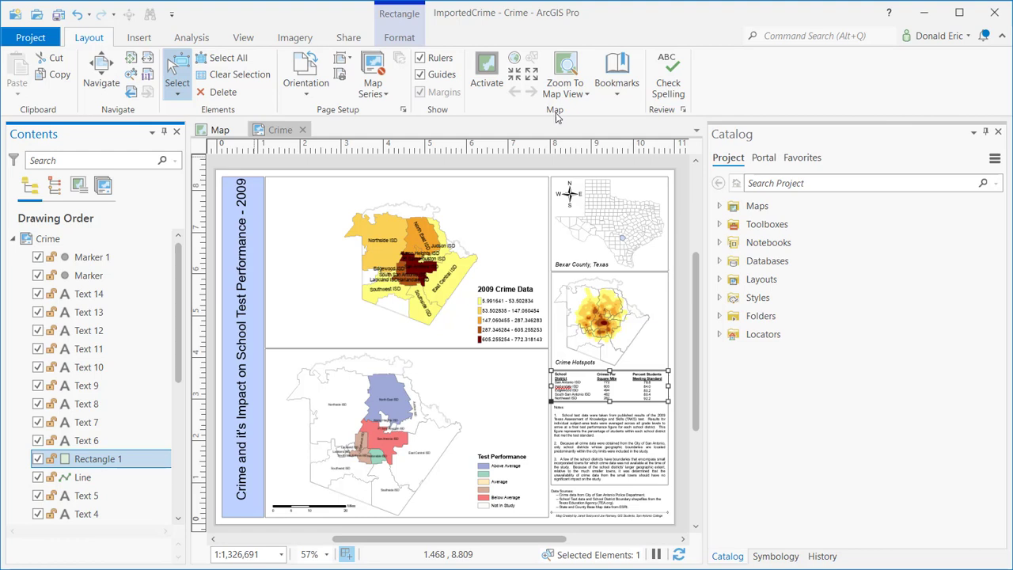
- Activate the 2009 crime map frame, zoom and pan its map to centre on San Antonio ISD, and close the activation
{"action": "left_click", "coordinate": [412, 257]}
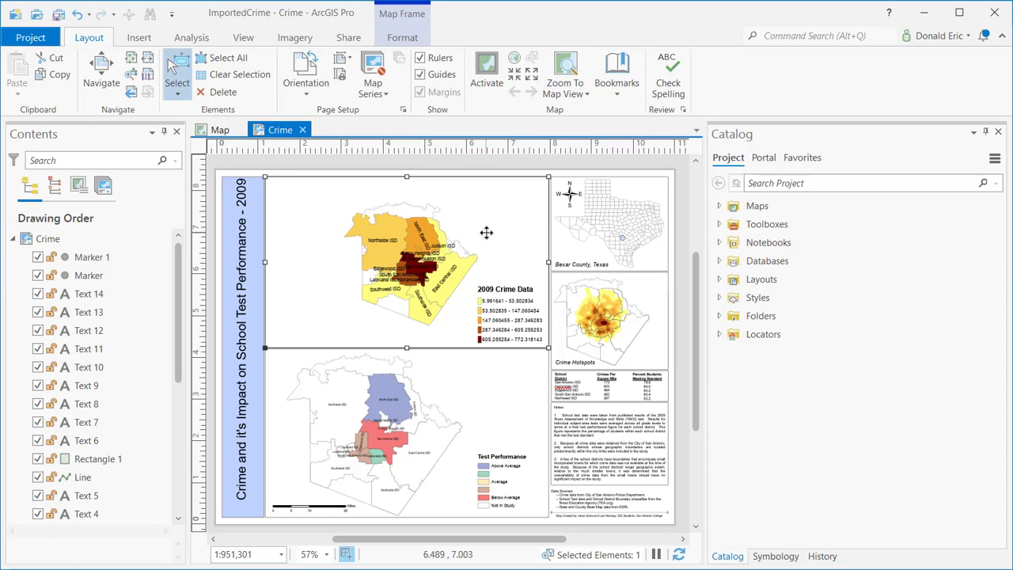
{"action": "left_click", "coordinate": [486, 74]}
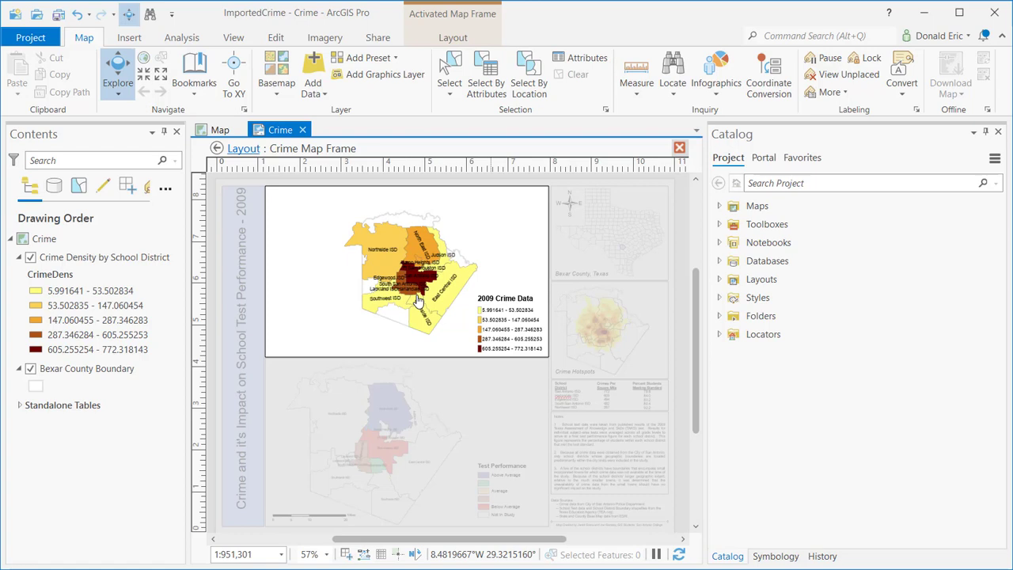
{"action": "scroll", "coordinate": [418, 301], "scroll_direction": "up", "scroll_amount": 4}
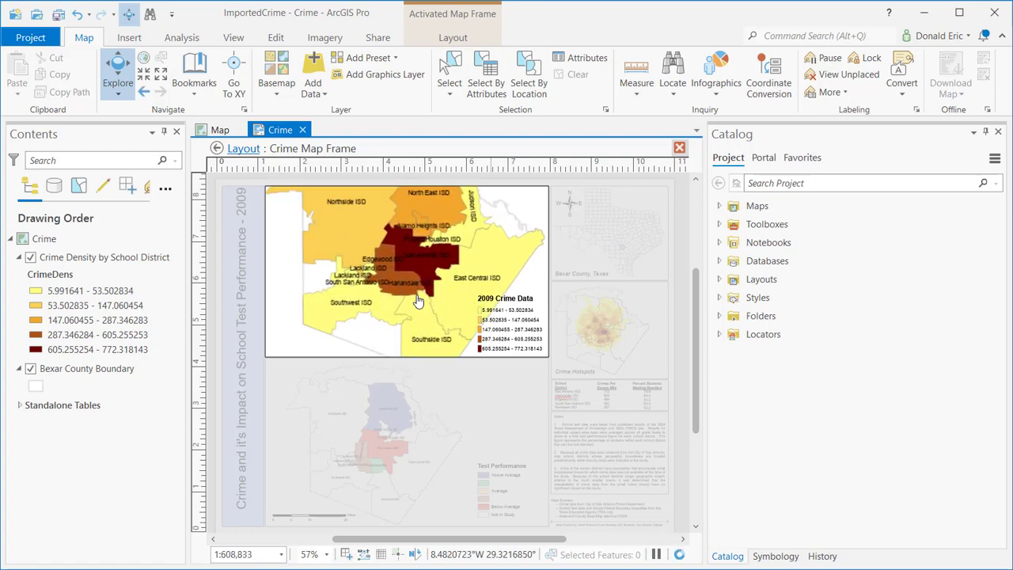
{"action": "scroll", "coordinate": [348, 287], "scroll_direction": "up", "scroll_amount": 2}
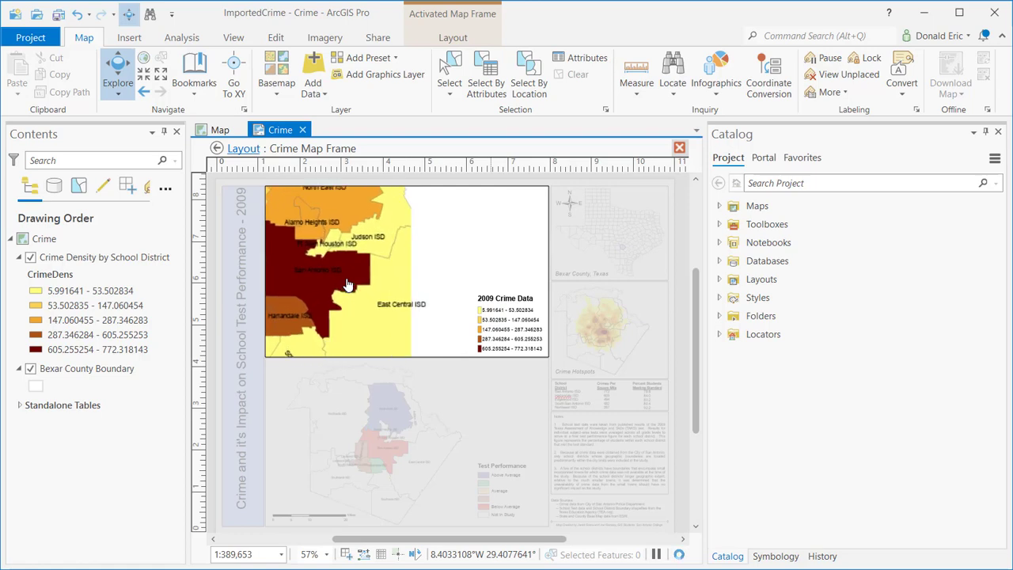
{"action": "left_click_drag", "start_coordinate": [348, 287], "coordinate": [427, 282]}
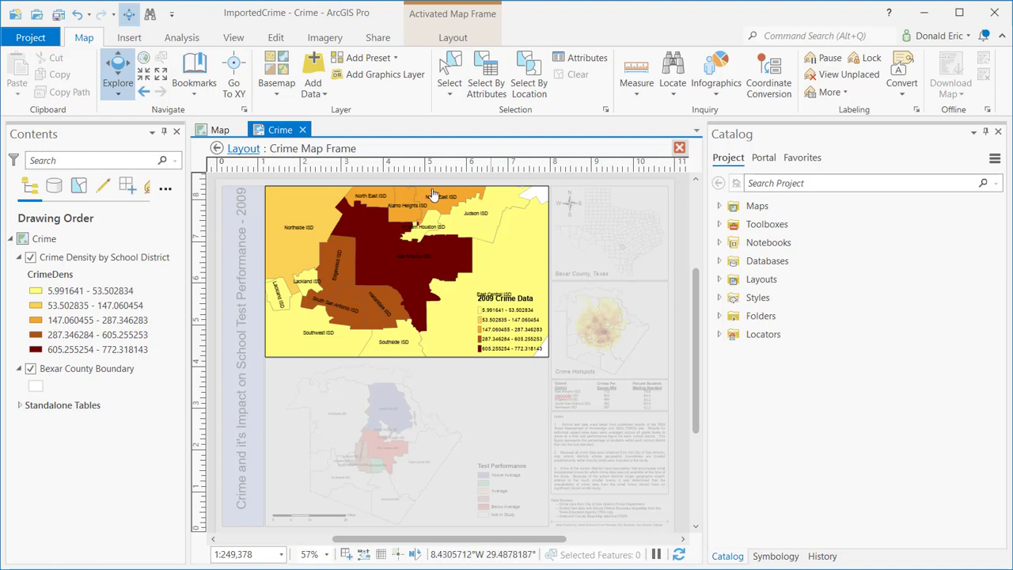
{"action": "left_click", "coordinate": [454, 38]}
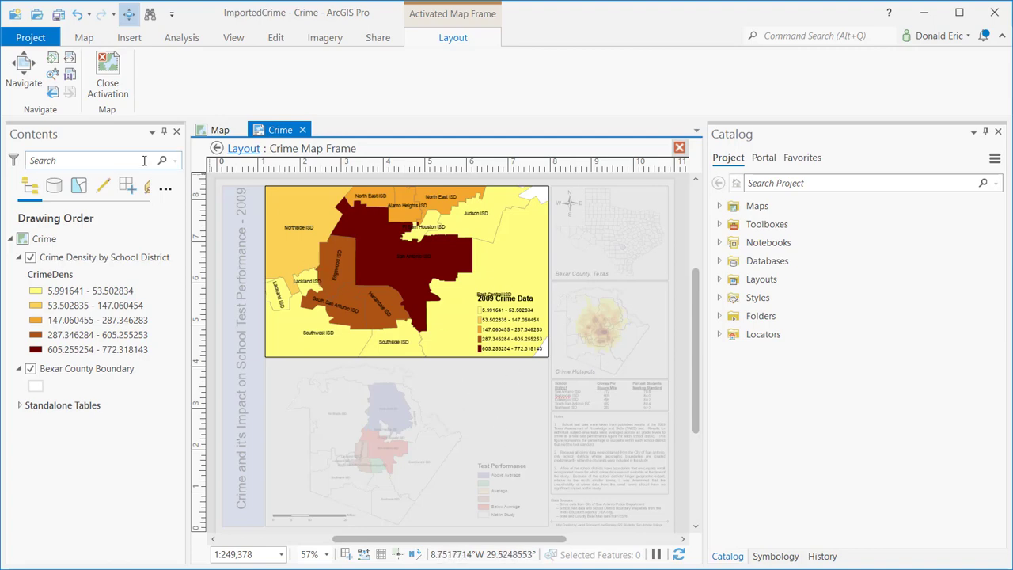
{"action": "left_click", "coordinate": [111, 75]}
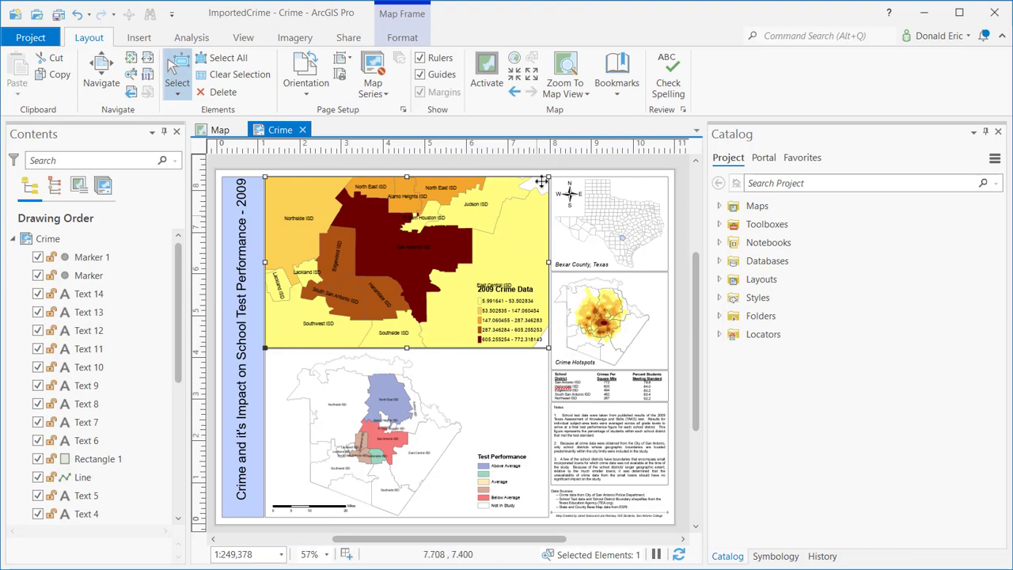
- Apply a fixed zoom in and a fixed zoom out to the crime map frame, and return to its previous extent
{"action": "left_click", "coordinate": [521, 77]}
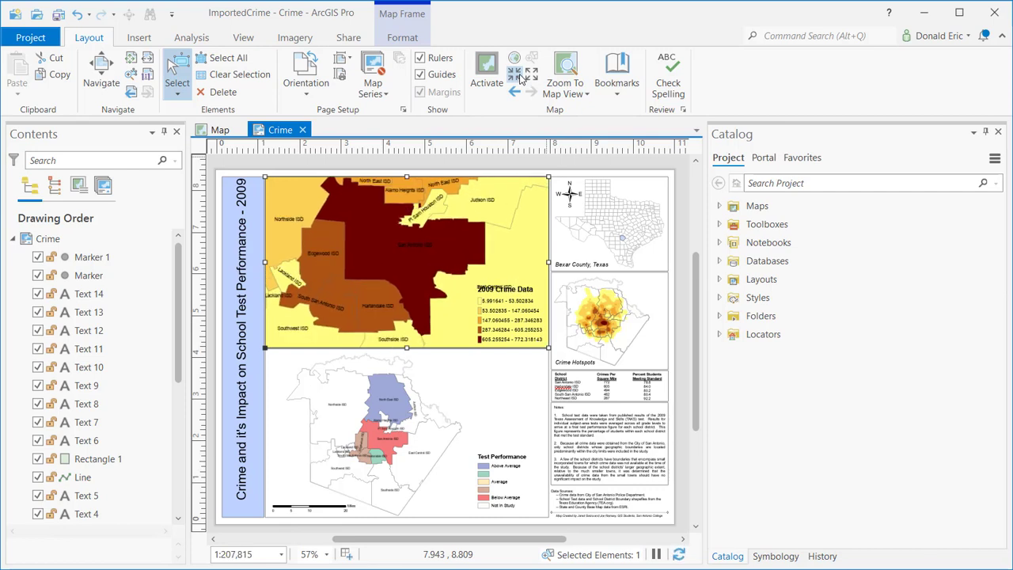
{"action": "left_click", "coordinate": [532, 75]}
{"action": "left_click", "coordinate": [515, 91]}
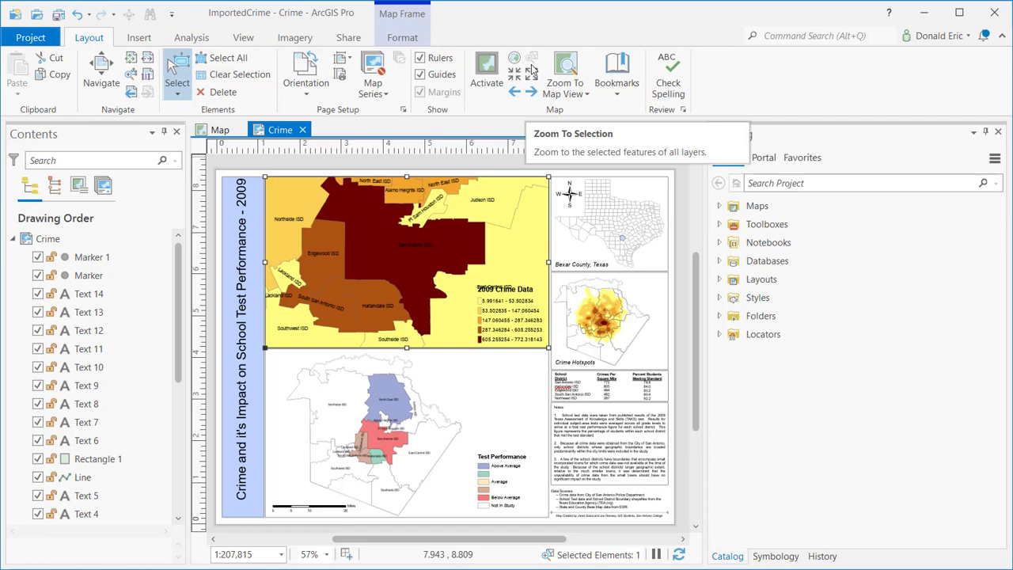
- Review the bookmark commands and the map views available for zooming the selected map frame
{"action": "left_click", "coordinate": [619, 93]}
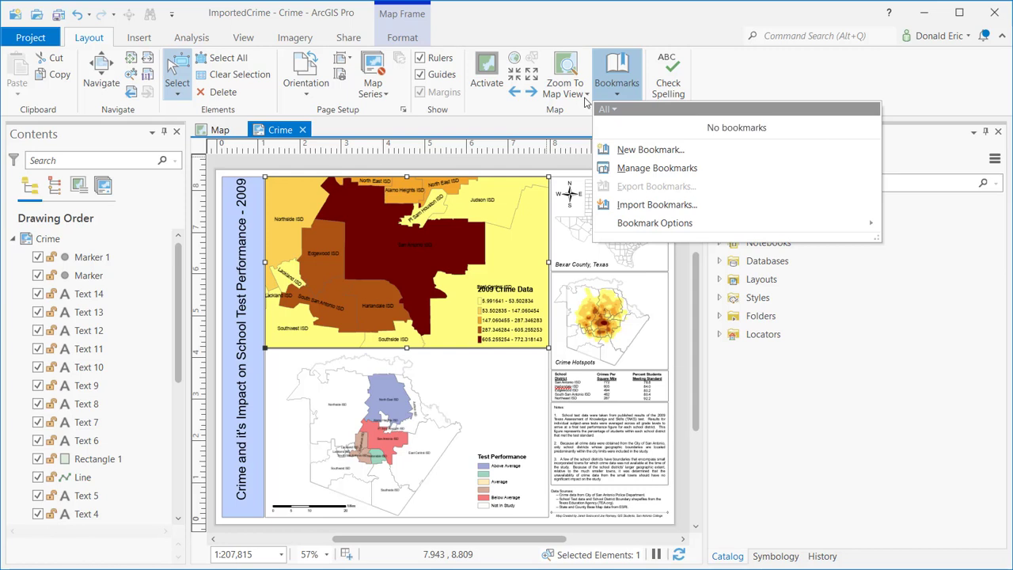
{"action": "left_click", "coordinate": [585, 98]}
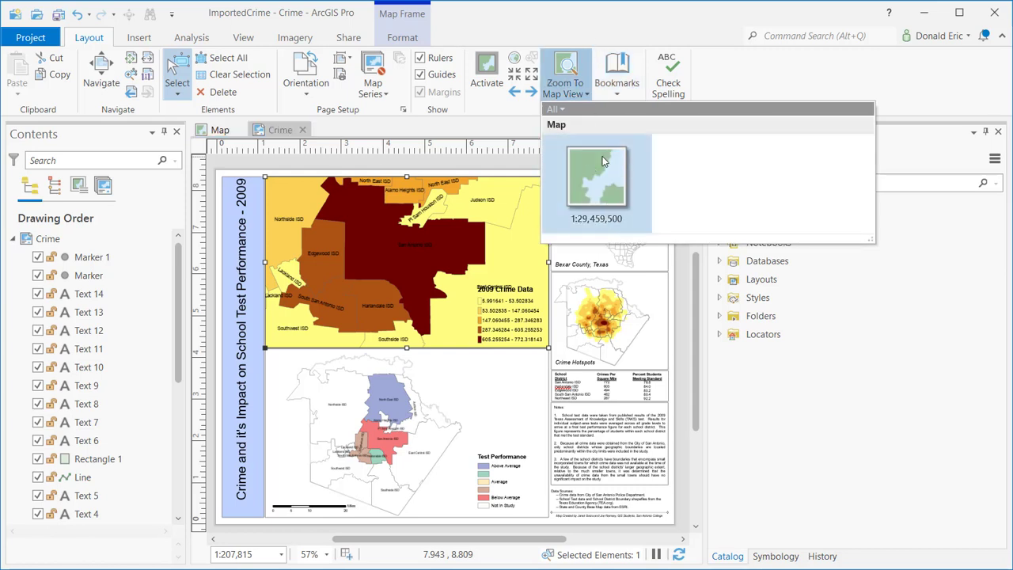
{"action": "left_click", "coordinate": [610, 25]}
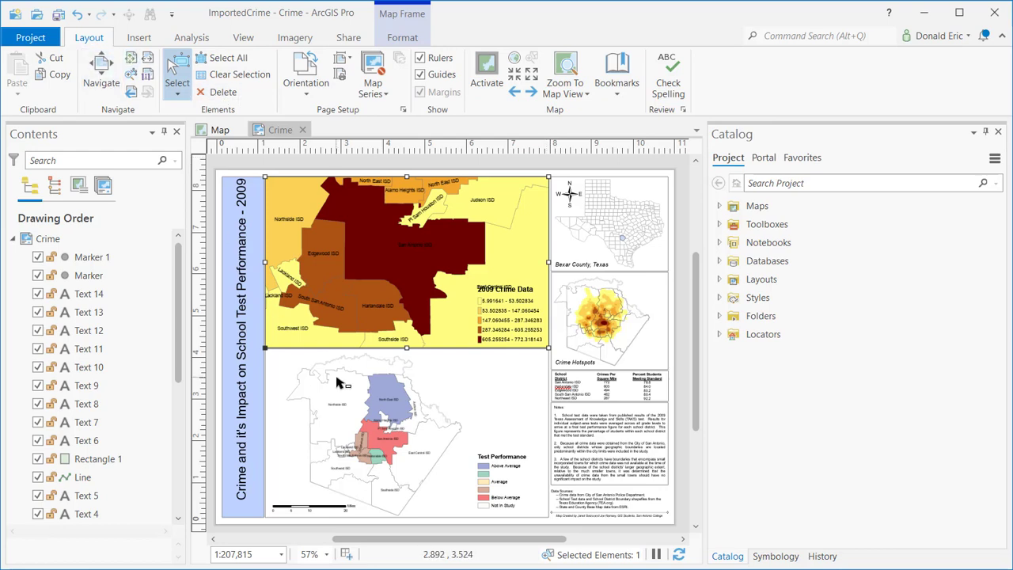
- Examine the formatting options for the 2009 Crime Data legend and compare them with those of the crime map frame
{"action": "left_click", "coordinate": [516, 327]}
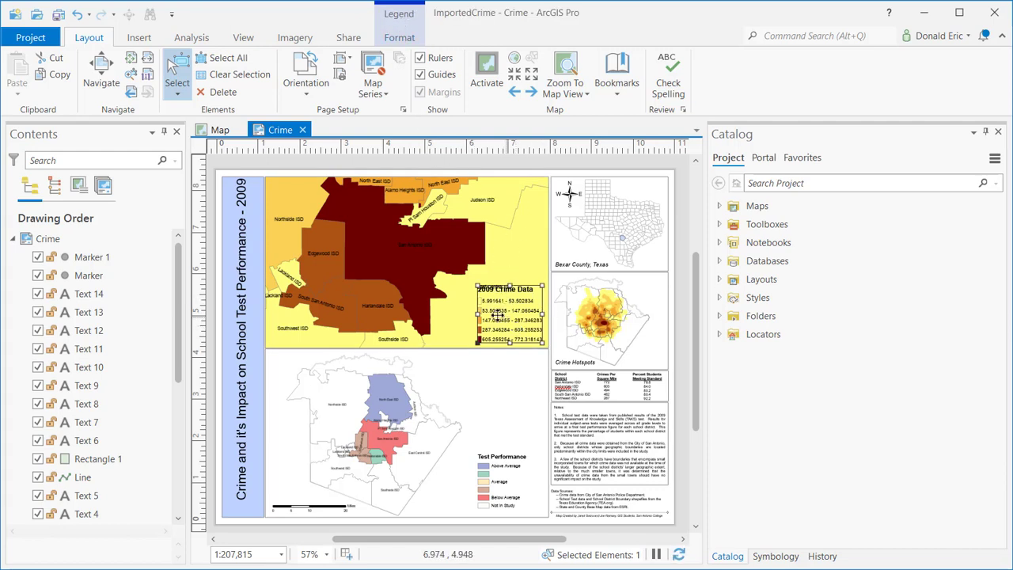
{"action": "left_click", "coordinate": [401, 40]}
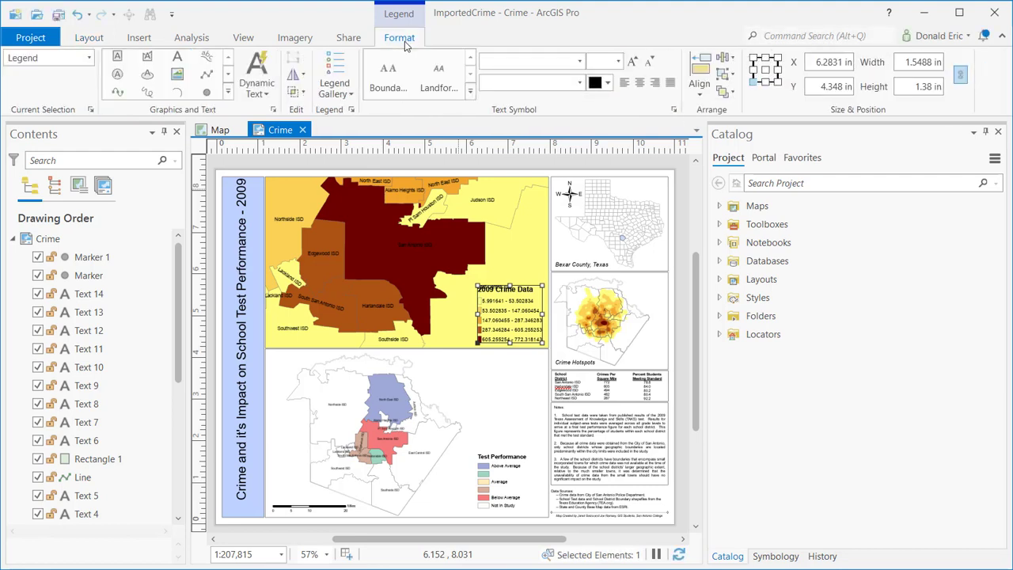
{"action": "left_click", "coordinate": [404, 245]}
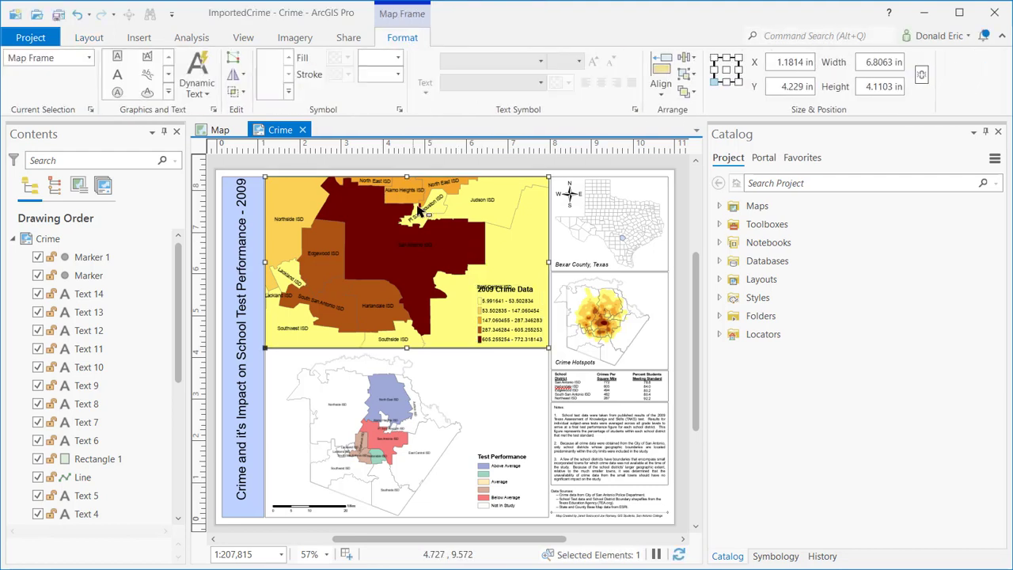
- Select the Test Performance legend, the layout's title text and the 2009 crime map frame in turn to compare their formatting options
{"action": "left_click", "coordinate": [499, 500]}
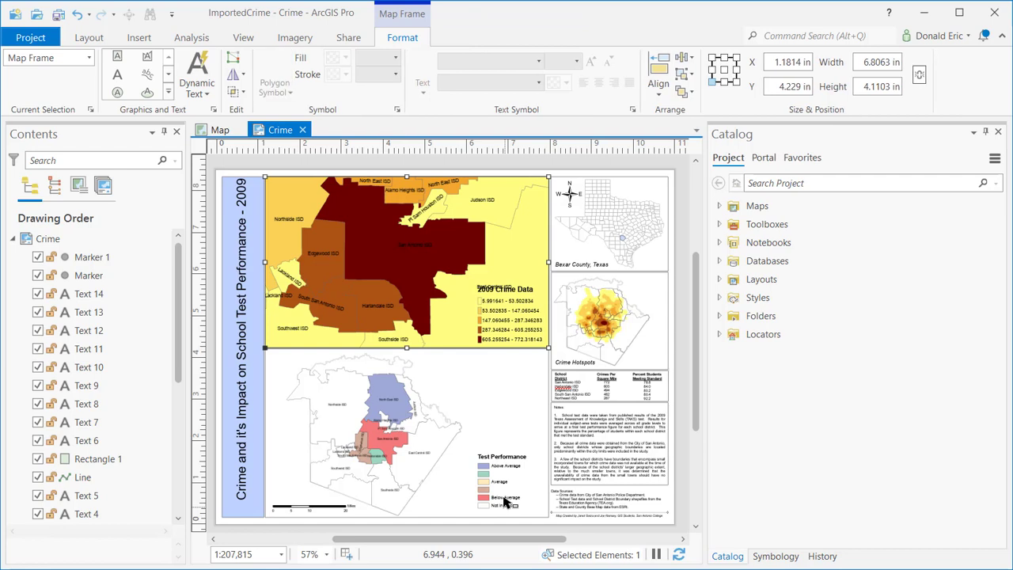
{"action": "left_click", "coordinate": [246, 437]}
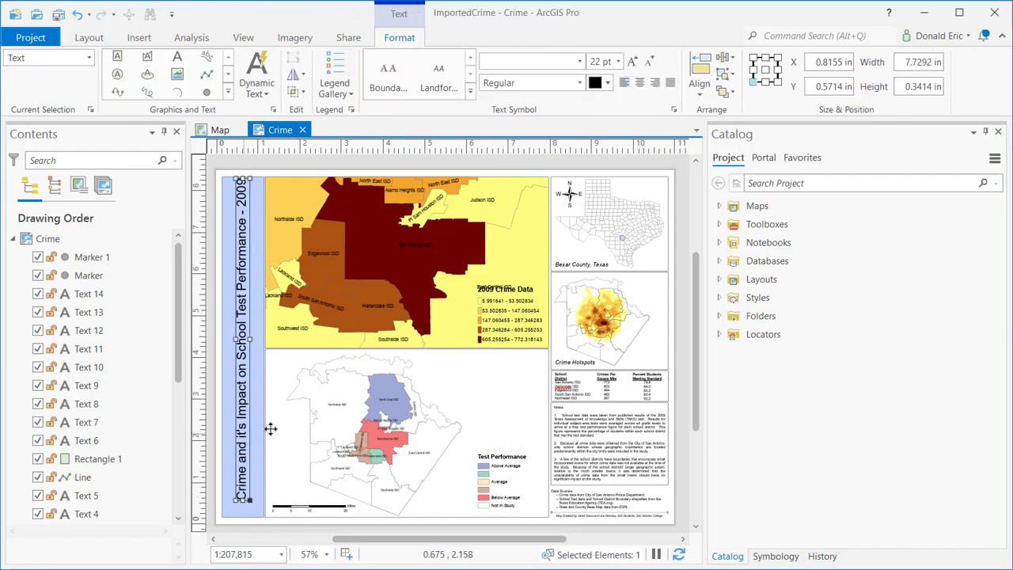
{"action": "left_click", "coordinate": [511, 315]}
{"action": "left_click", "coordinate": [419, 282]}
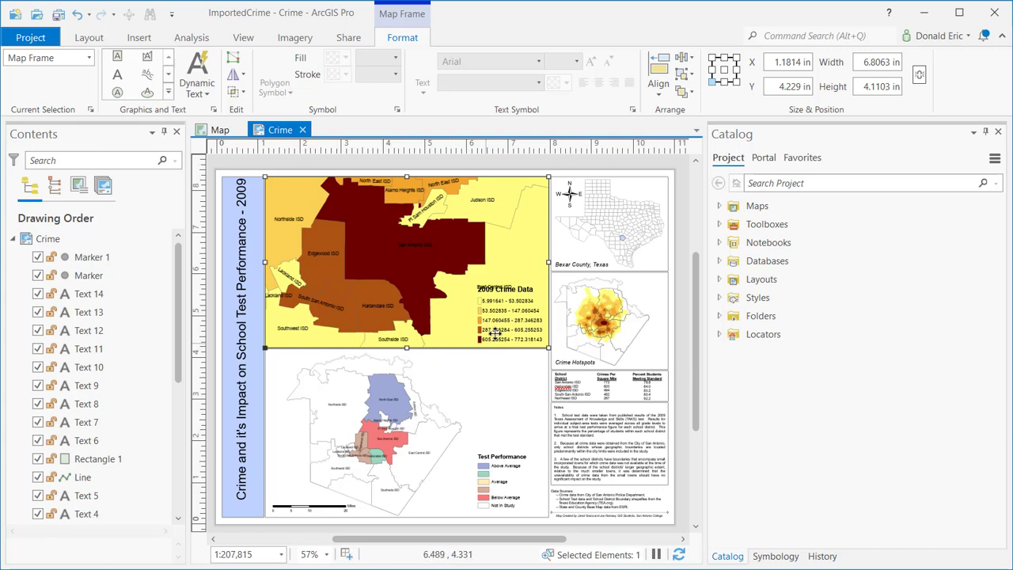
- Enlarge the 2009 Crime Data legend to about 1.98 by 1.76 in, and shrink it back to about 1.55 by 1.38 in
{"action": "left_click", "coordinate": [507, 315]}
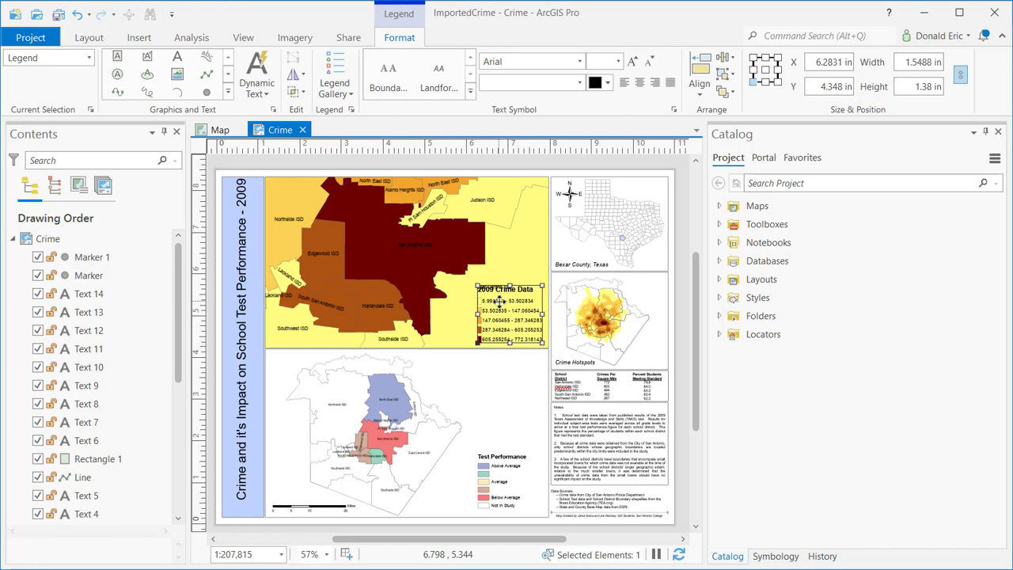
{"action": "left_click_drag", "start_coordinate": [500, 301], "coordinate": [465, 255]}
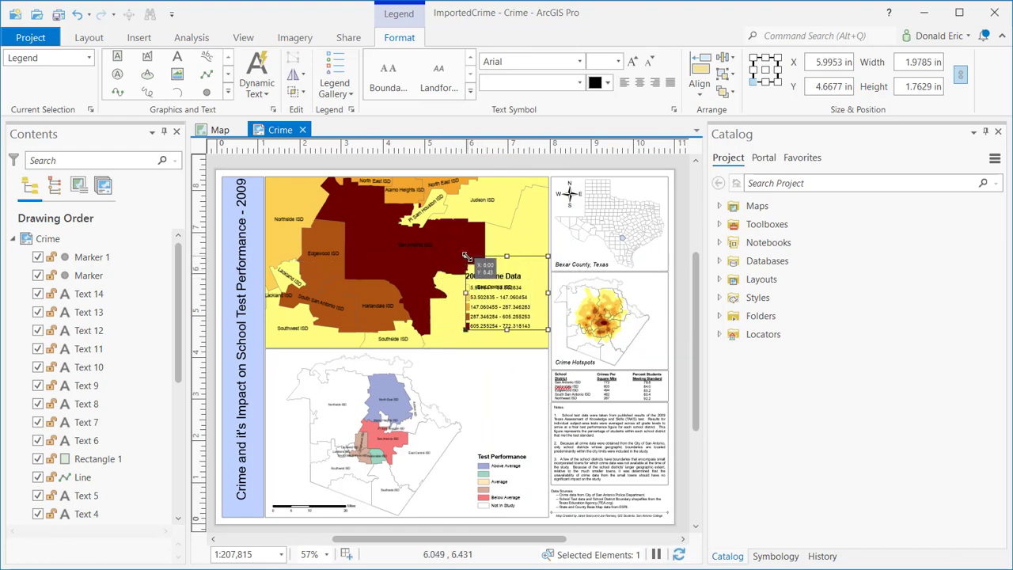
{"action": "left_click_drag", "start_coordinate": [468, 257], "coordinate": [505, 297]}
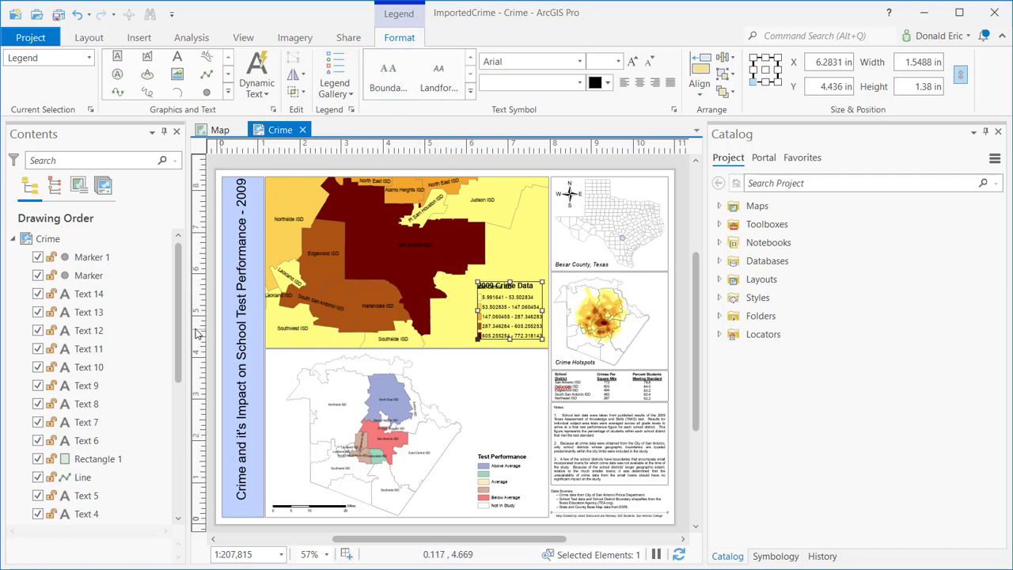
- Review the layout elements in drawing order, selecting the Inset_Map map frame from the list
{"action": "left_click_drag", "start_coordinate": [176, 315], "coordinate": [183, 441]}
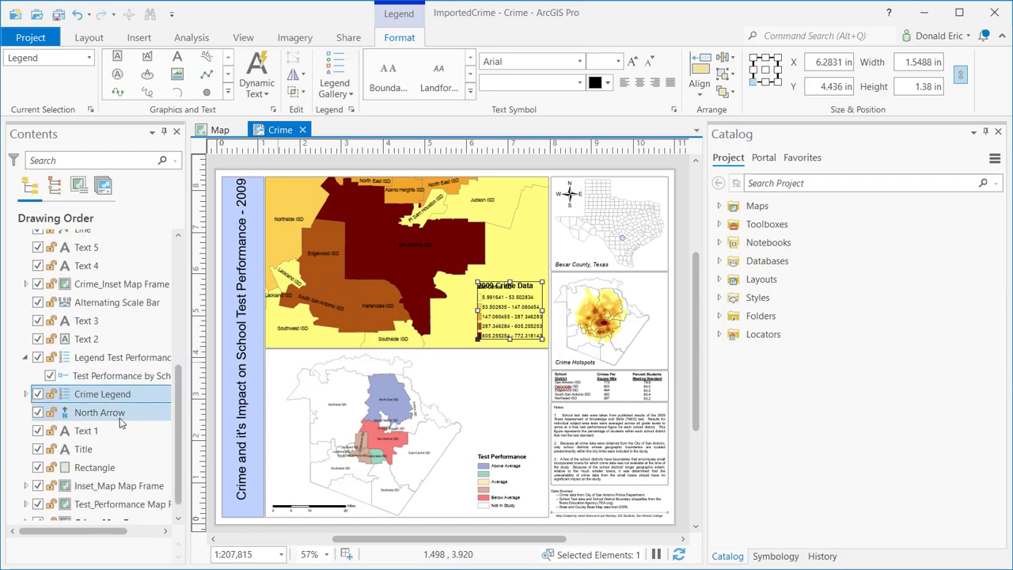
{"action": "left_click", "coordinate": [104, 492]}
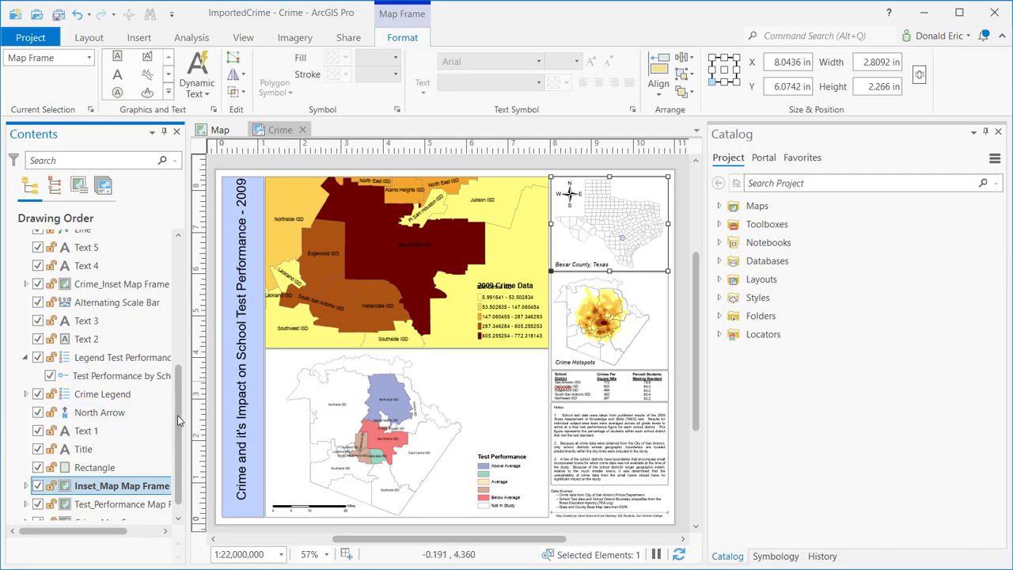
{"action": "left_click_drag", "start_coordinate": [177, 415], "coordinate": [176, 217]}
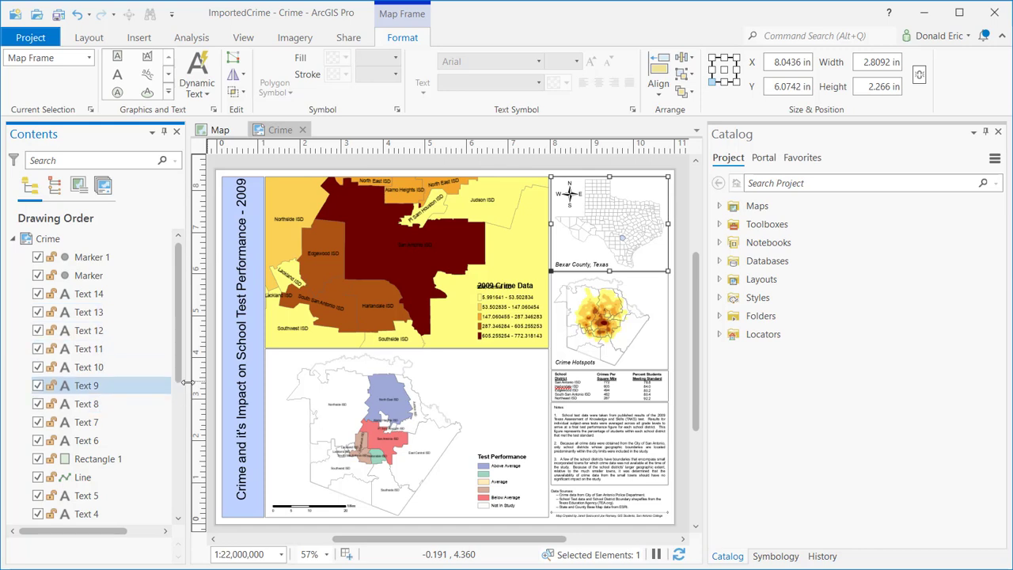
{"action": "mouse_move", "coordinate": [180, 353]}
{"action": "left_mouse_down"}
{"action": "mouse_move", "coordinate": [189, 491]}
{"action": "mouse_move", "coordinate": [175, 277]}
{"action": "mouse_move", "coordinate": [182, 442]}
{"action": "mouse_move", "coordinate": [178, 342]}
{"action": "left_mouse_up"}
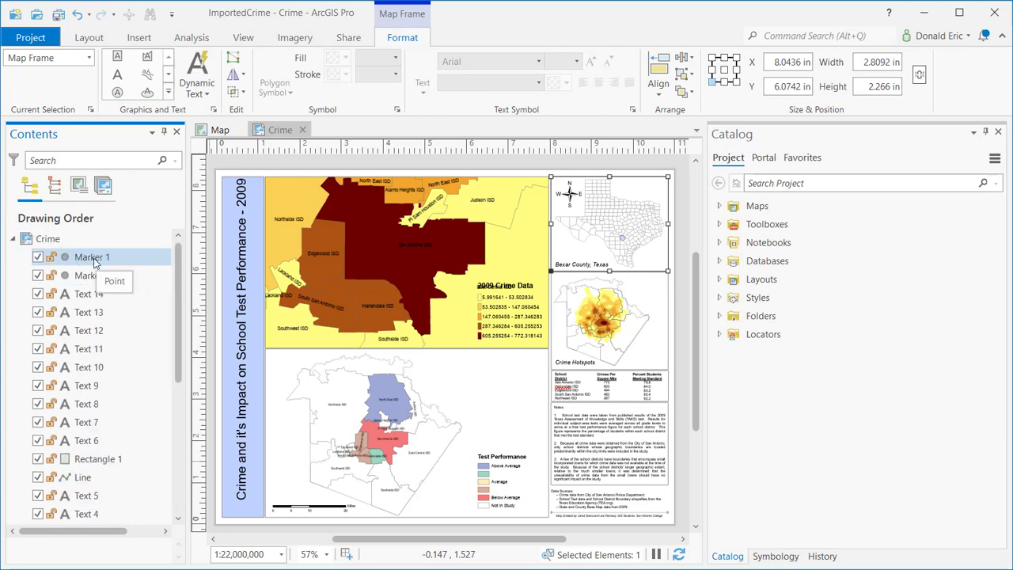
- List the layout contents by element type and collapse the Graphics, Legends, Map Frames, North Arrows, Scale Bars and Text groups
{"action": "left_click", "coordinate": [61, 193]}
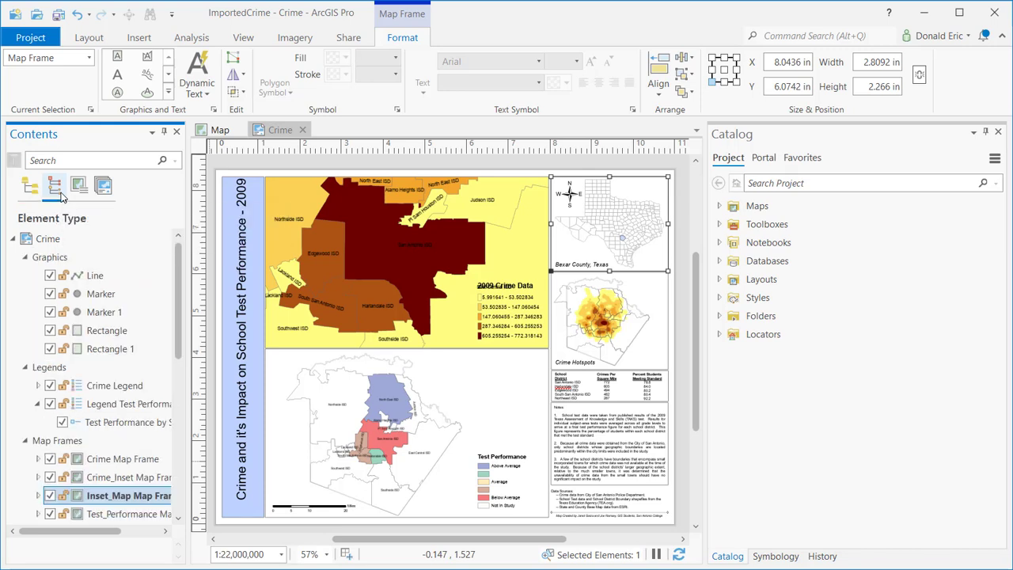
{"action": "left_click", "coordinate": [25, 257]}
{"action": "left_click", "coordinate": [24, 276]}
{"action": "left_click", "coordinate": [25, 294]}
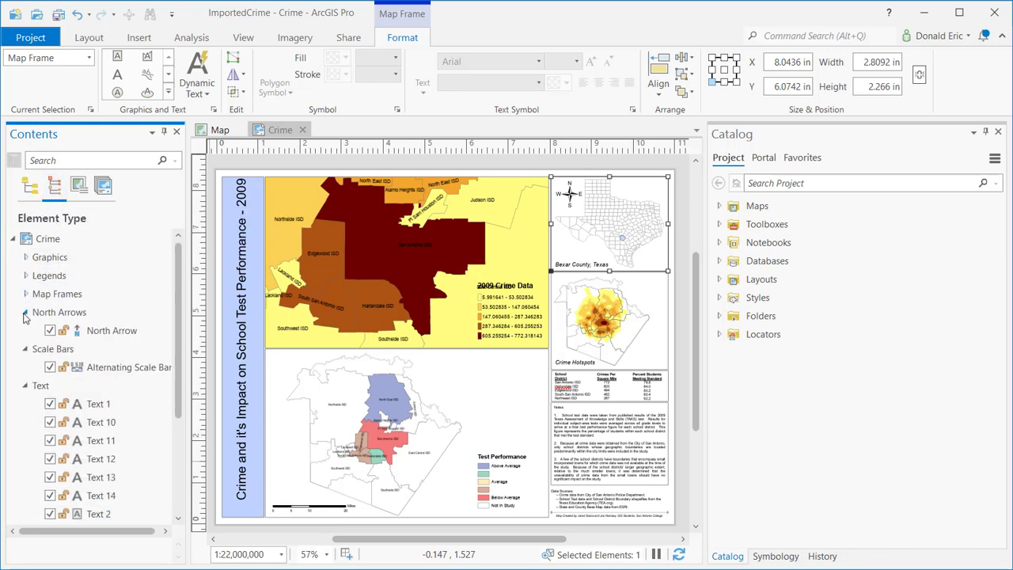
{"action": "left_click", "coordinate": [24, 312]}
{"action": "left_click", "coordinate": [24, 330]}
{"action": "left_click", "coordinate": [25, 349]}
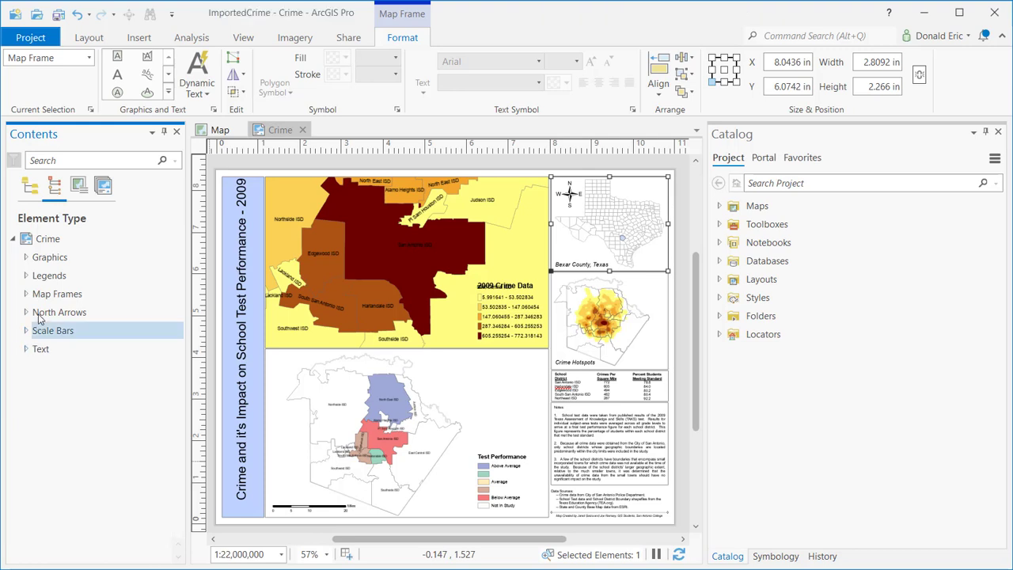
- Examine the elements in the Map Frames, North Arrows and Legends groups, collapsing each group again
{"action": "left_click", "coordinate": [25, 294]}
{"action": "left_click", "coordinate": [26, 295]}
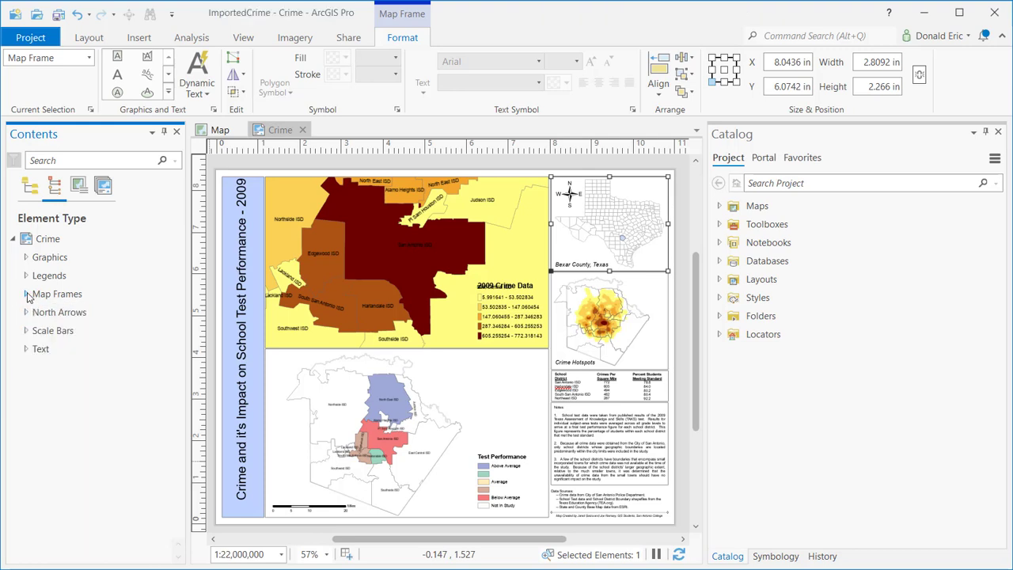
{"action": "left_click", "coordinate": [25, 312]}
{"action": "left_click", "coordinate": [25, 312]}
{"action": "left_click", "coordinate": [25, 275]}
{"action": "left_click", "coordinate": [25, 276]}
- List the contents by map frame, select the Crime Map Frame, and examine its map layers and map surrounds
{"action": "left_click", "coordinate": [79, 185]}
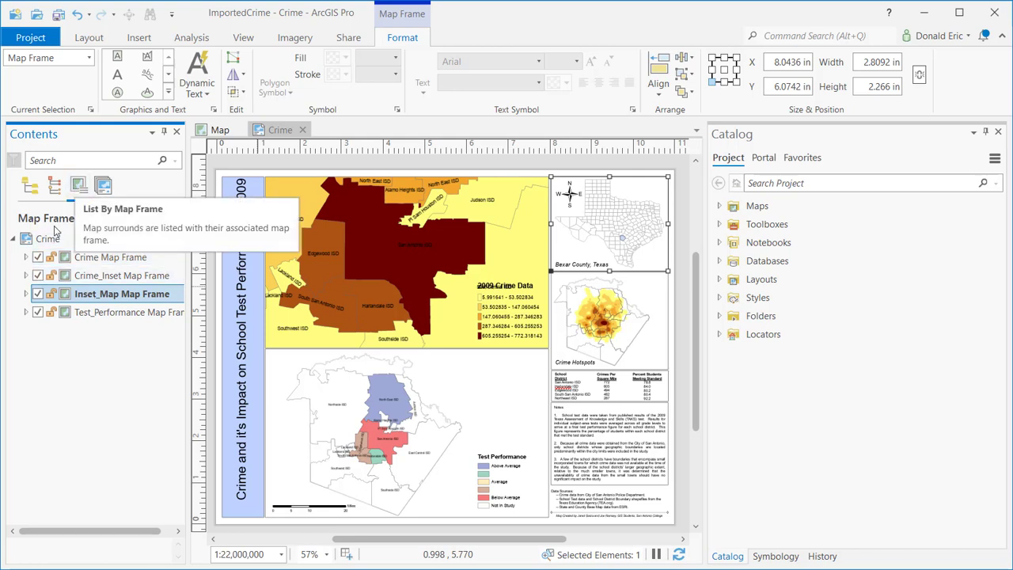
{"action": "left_click", "coordinate": [26, 258]}
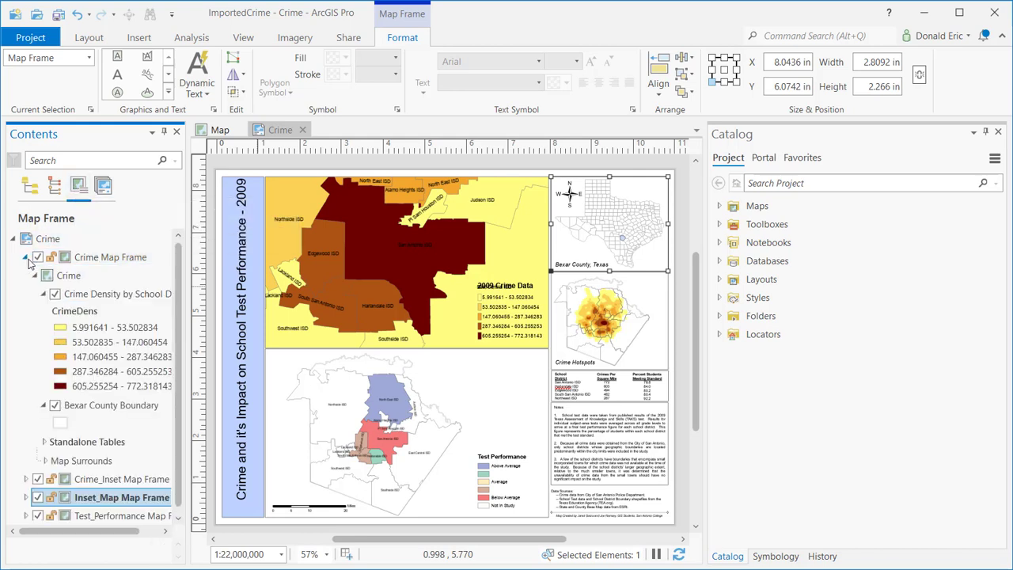
{"action": "left_click", "coordinate": [35, 277]}
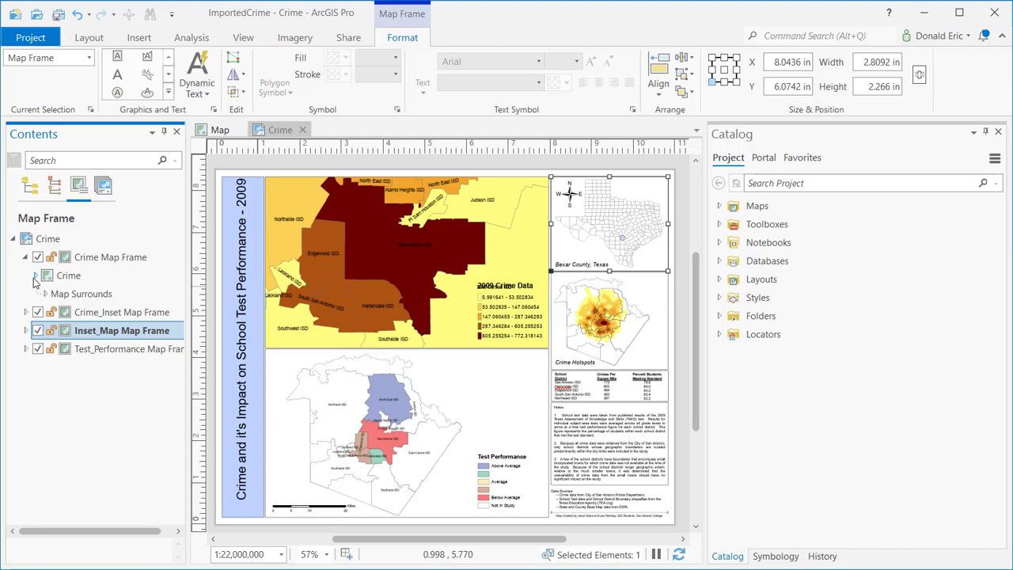
{"action": "left_click", "coordinate": [111, 258]}
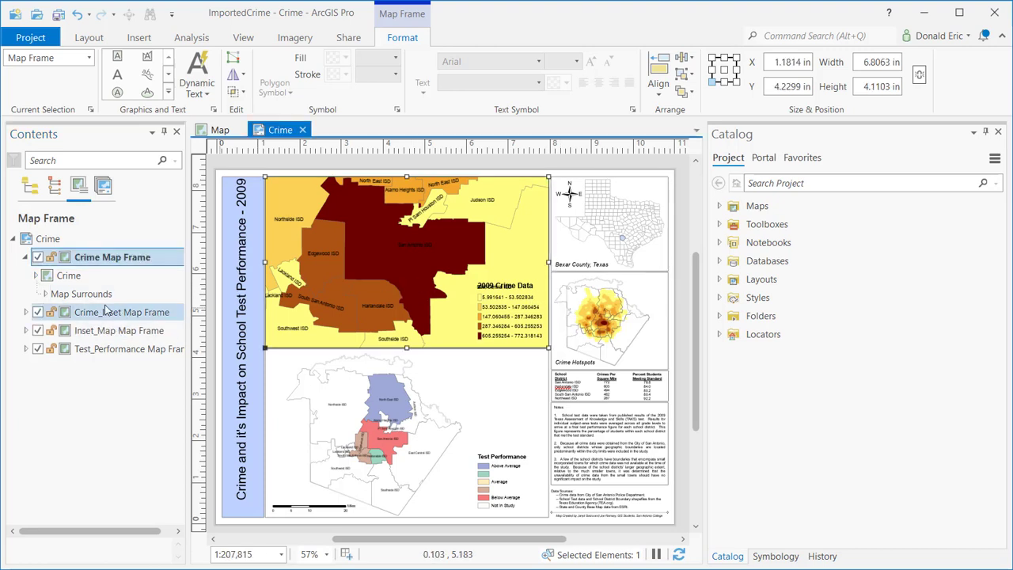
{"action": "left_click", "coordinate": [44, 294]}
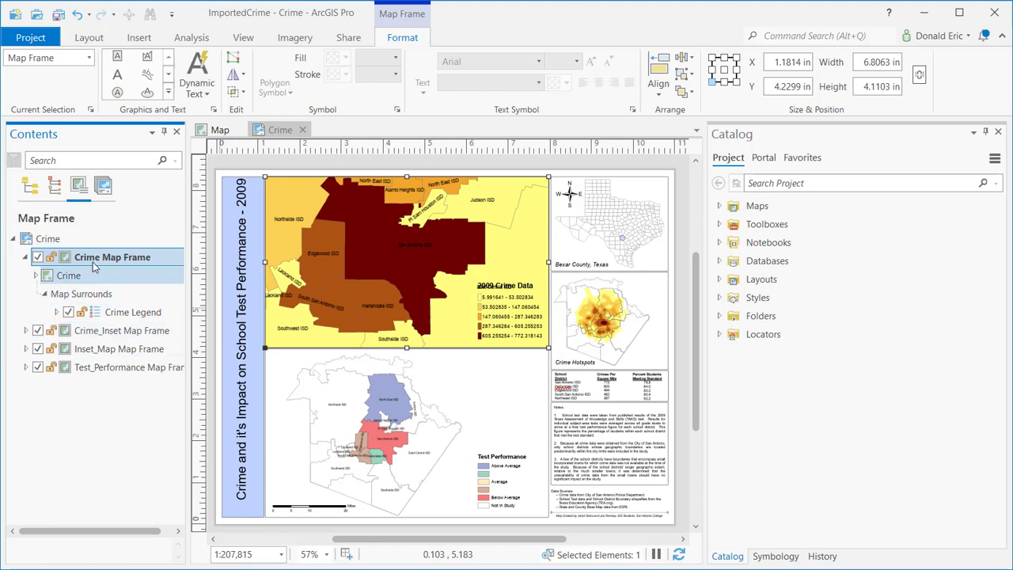
{"action": "left_click", "coordinate": [25, 258]}
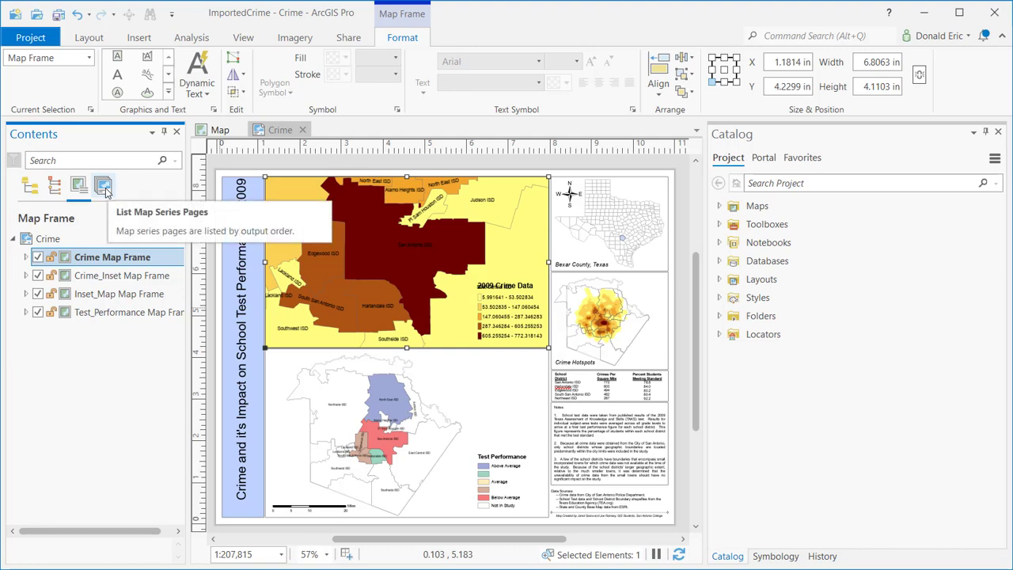
- List the contents by drawing order and move the 2009 Crime Data legend to the crime map frame's upper-right corner, about X 6.28, Y 6.85 in
{"action": "left_click", "coordinate": [32, 188]}
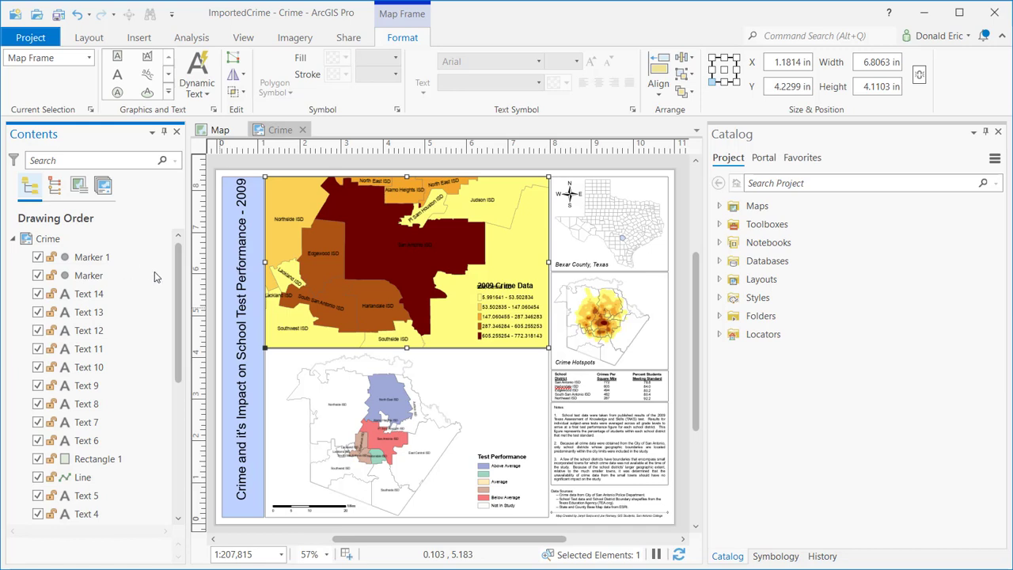
{"action": "left_click_drag", "start_coordinate": [178, 288], "coordinate": [183, 367]}
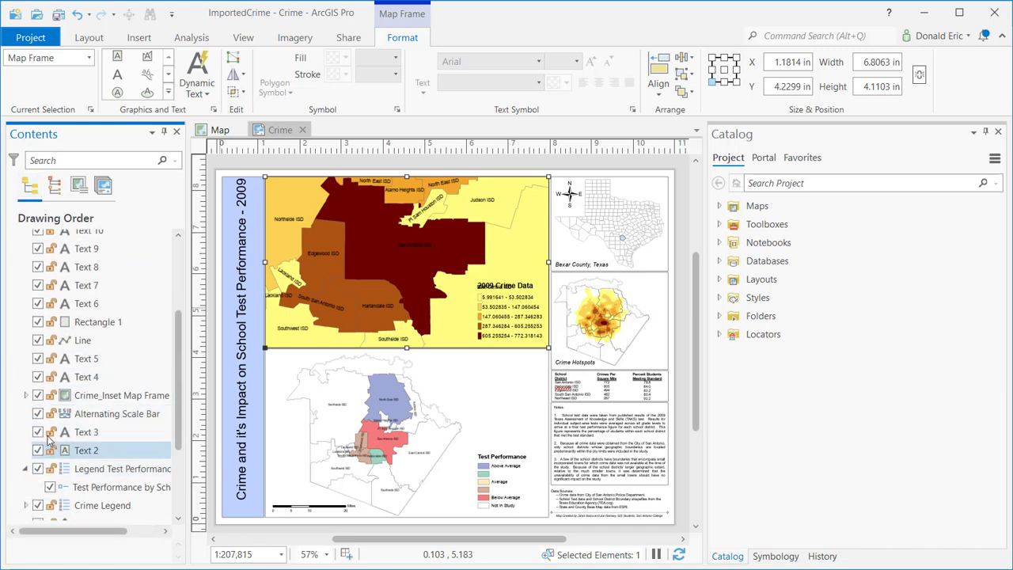
{"action": "left_click", "coordinate": [503, 320]}
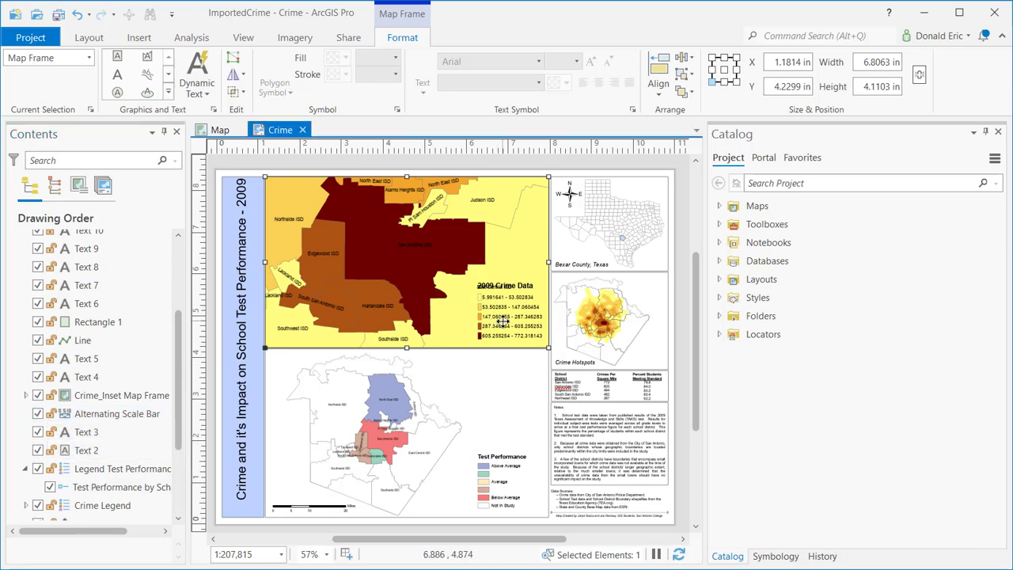
{"action": "left_click", "coordinate": [503, 320]}
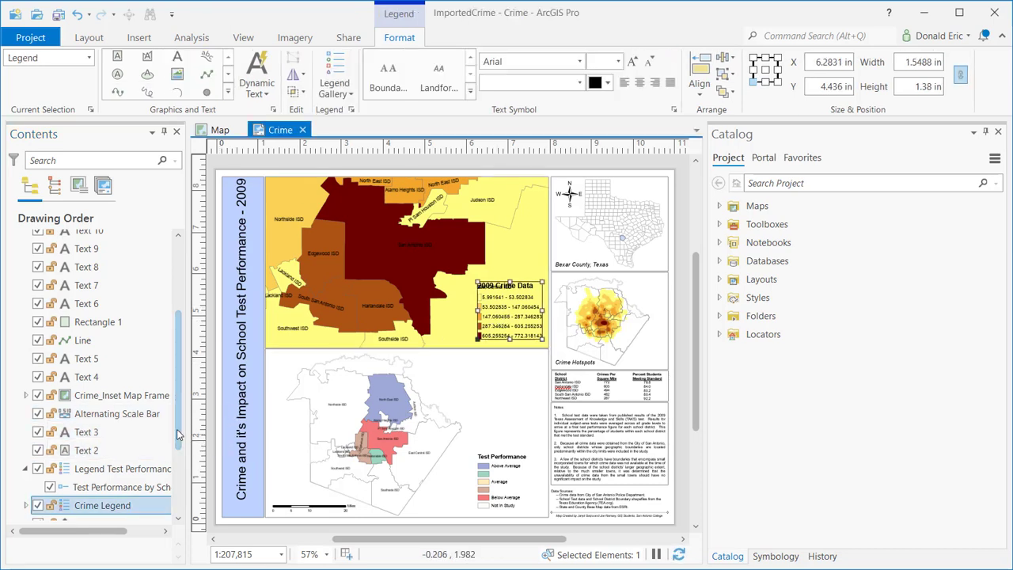
{"action": "scroll", "coordinate": [178, 434], "scroll_direction": "down", "scroll_amount": 3}
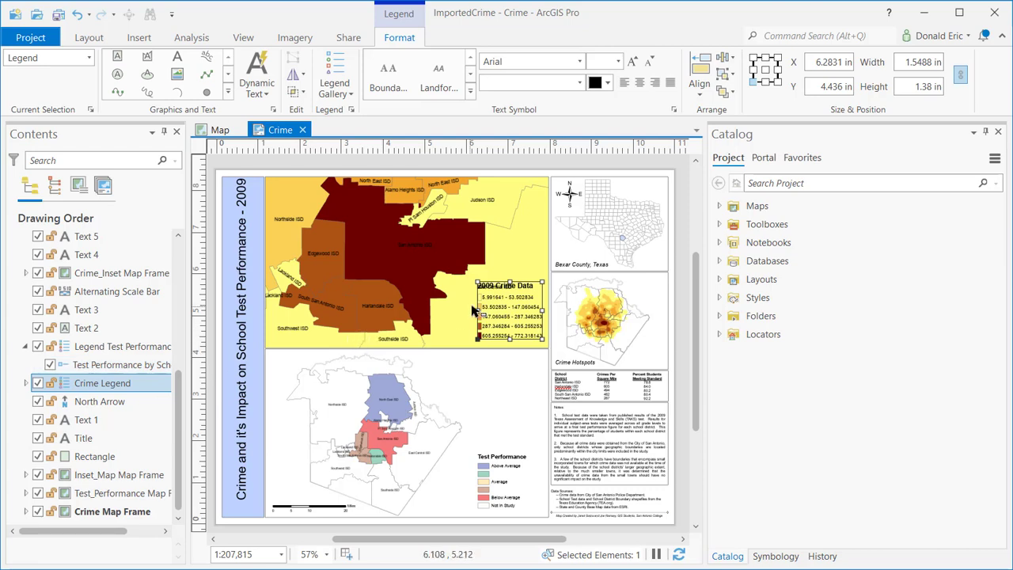
{"action": "left_click_drag", "start_coordinate": [509, 306], "coordinate": [513, 205]}
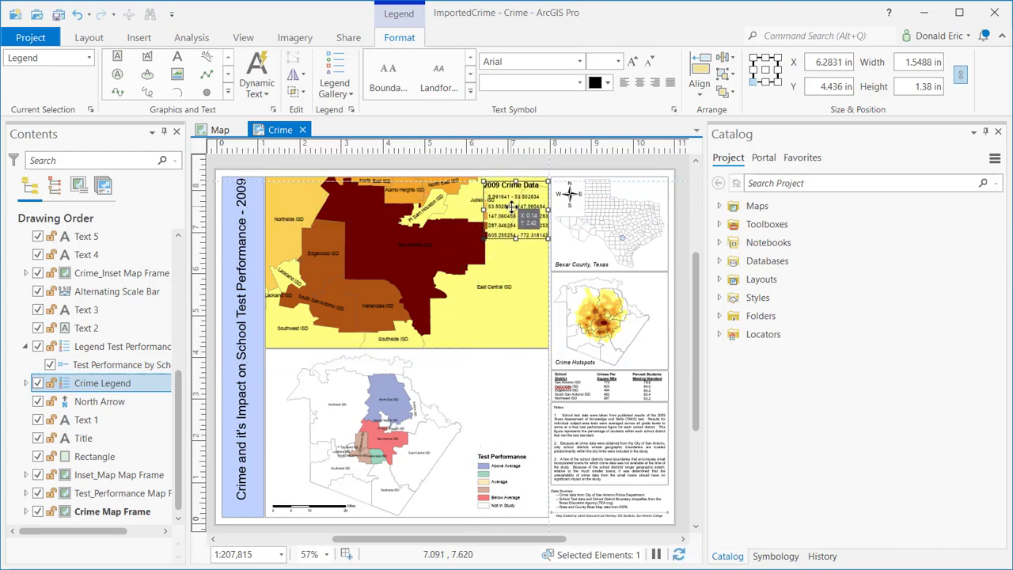
{"action": "left_click_drag", "start_coordinate": [485, 238], "coordinate": [507, 217]}
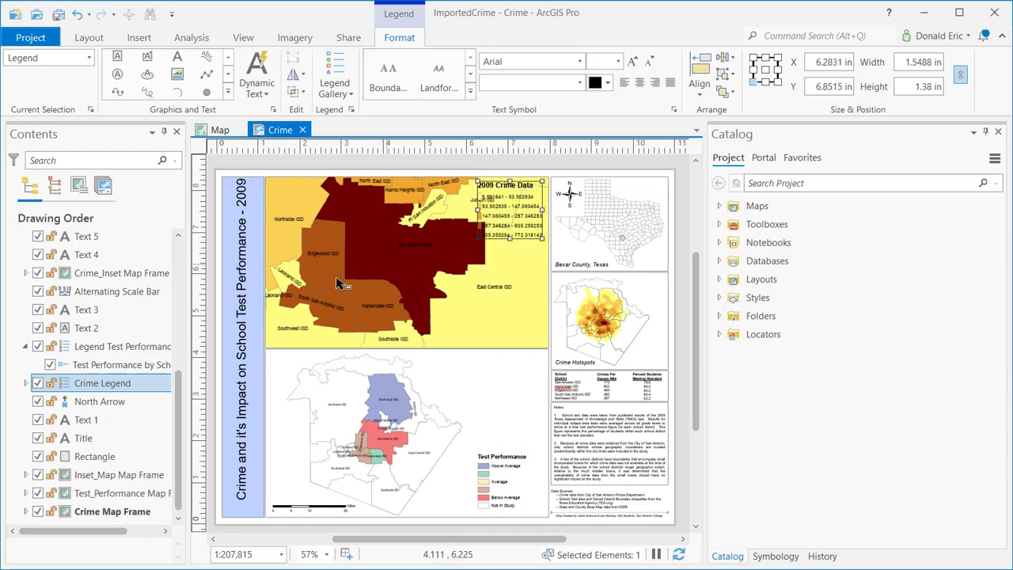
- Lock the Crime Legend, try to select it on the layout, and unlock it
{"action": "left_click", "coordinate": [50, 384]}
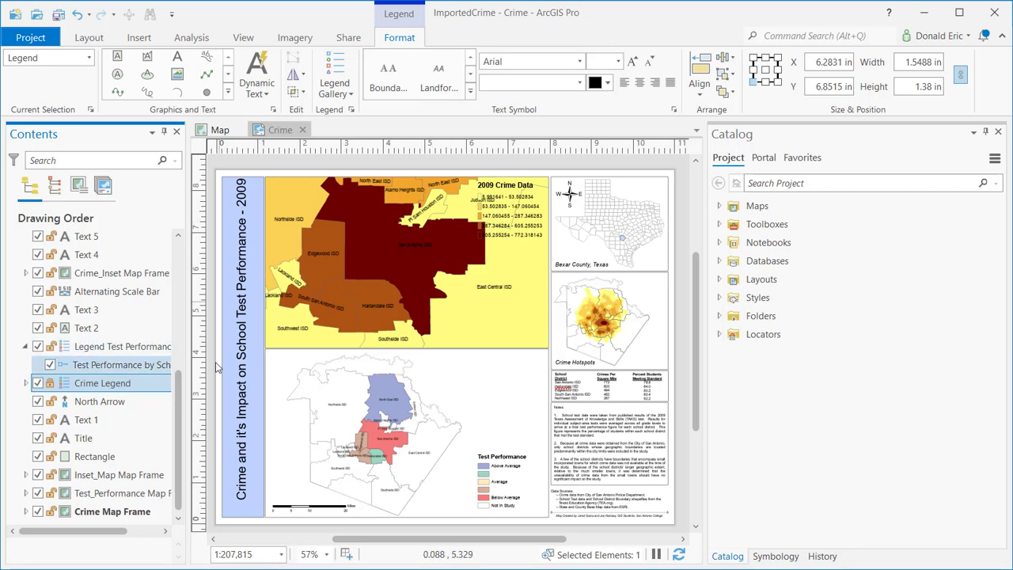
{"action": "left_click", "coordinate": [512, 218]}
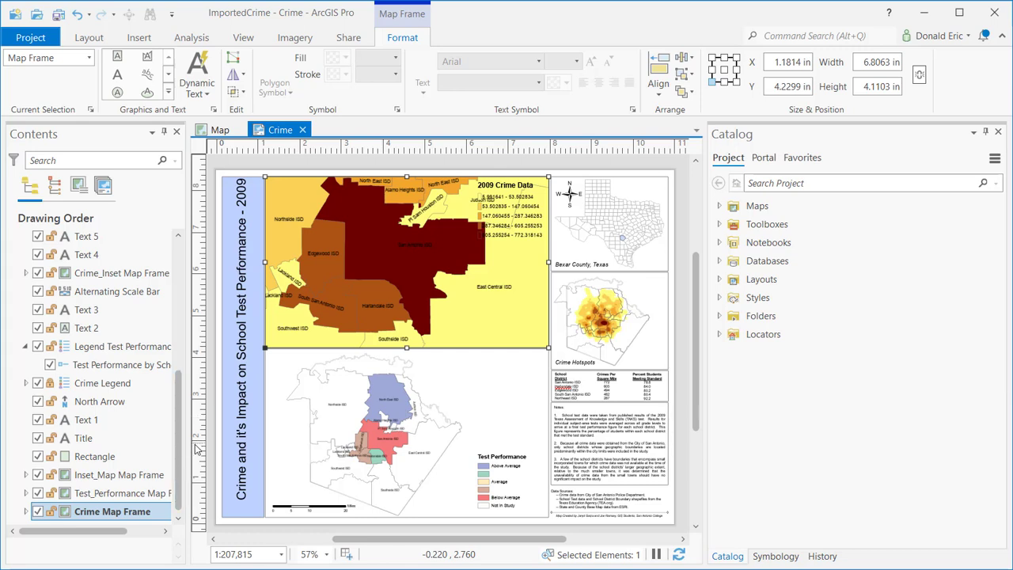
{"action": "left_click", "coordinate": [49, 387]}
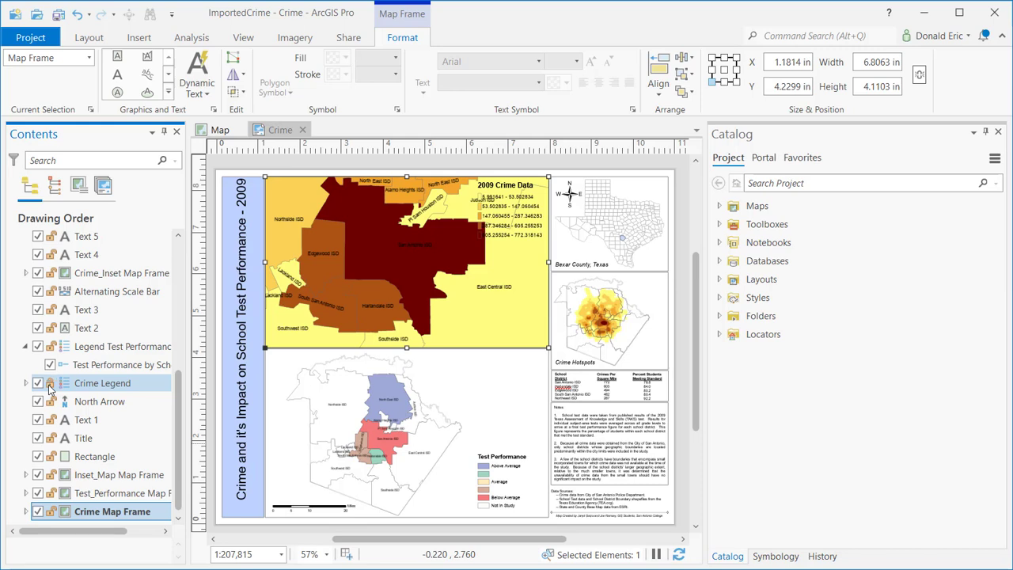
- Expand the Crime Legend in the drawing order, select it, and open its formatting properties
{"action": "left_click", "coordinate": [26, 384]}
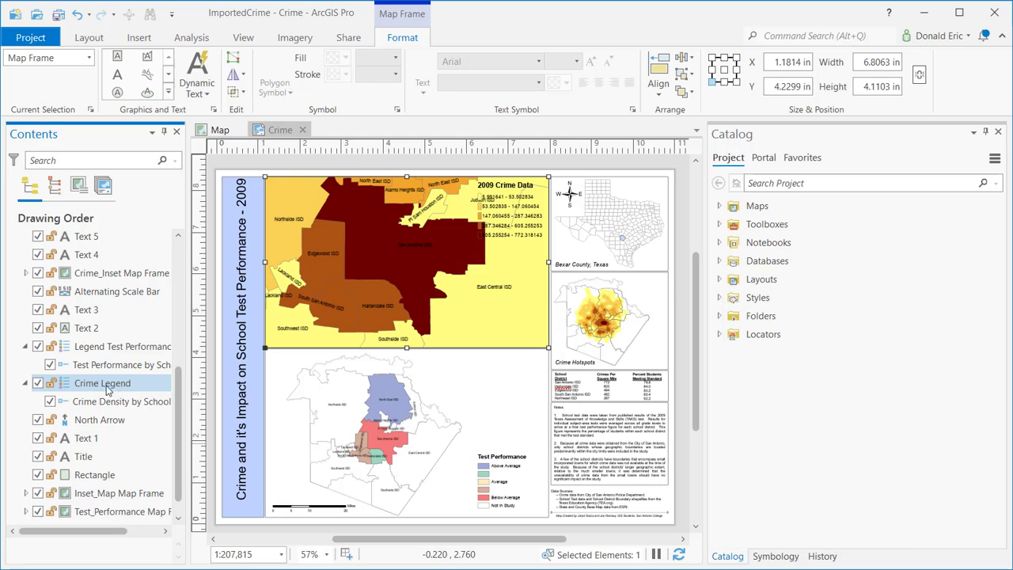
{"action": "left_click", "coordinate": [162, 382]}
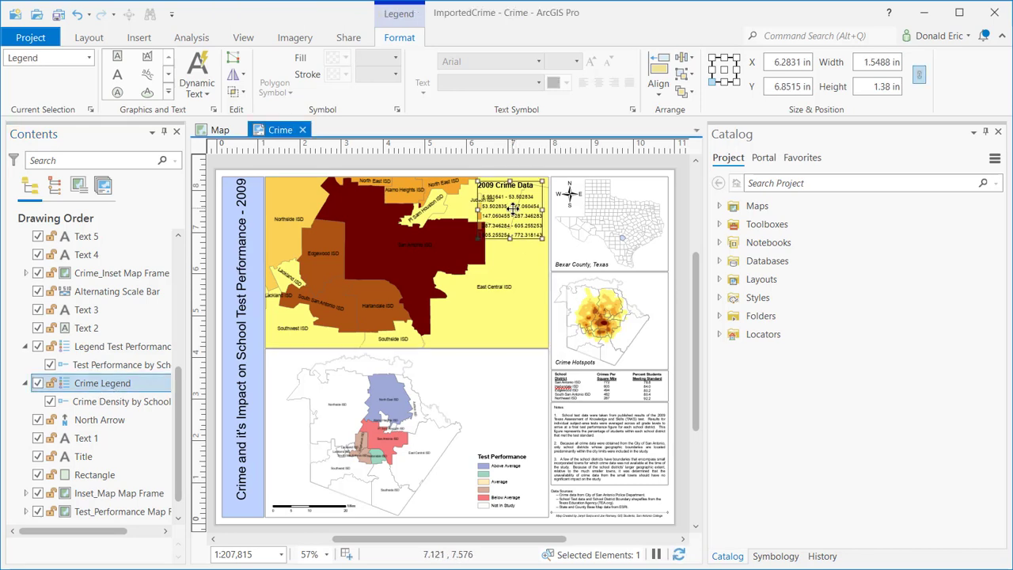
{"action": "double_click", "coordinate": [108, 383]}
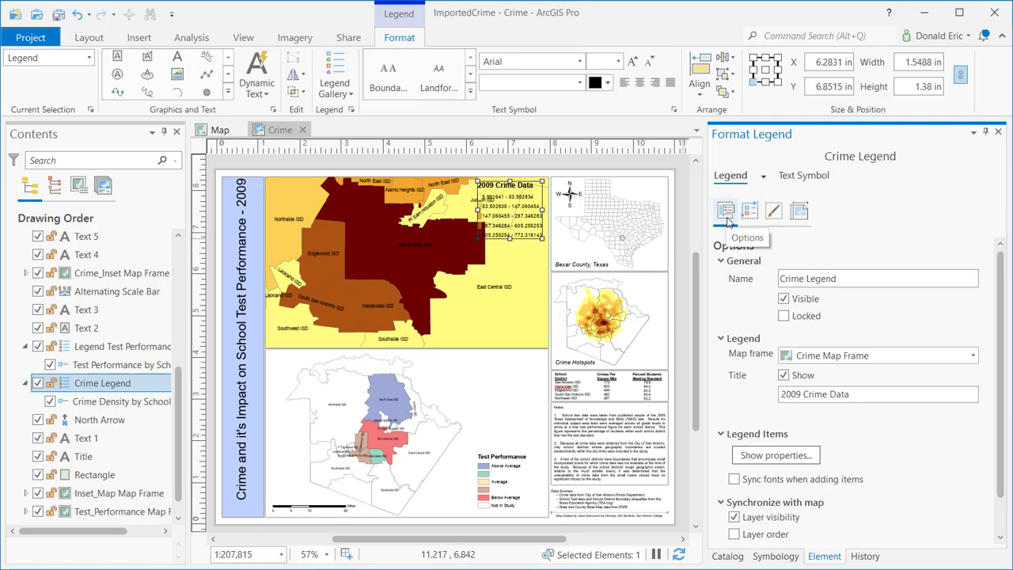
- Examine the Crime Legend's general options, legend arrangement, border and background display settings, and placement settings
{"action": "left_click", "coordinate": [755, 212]}
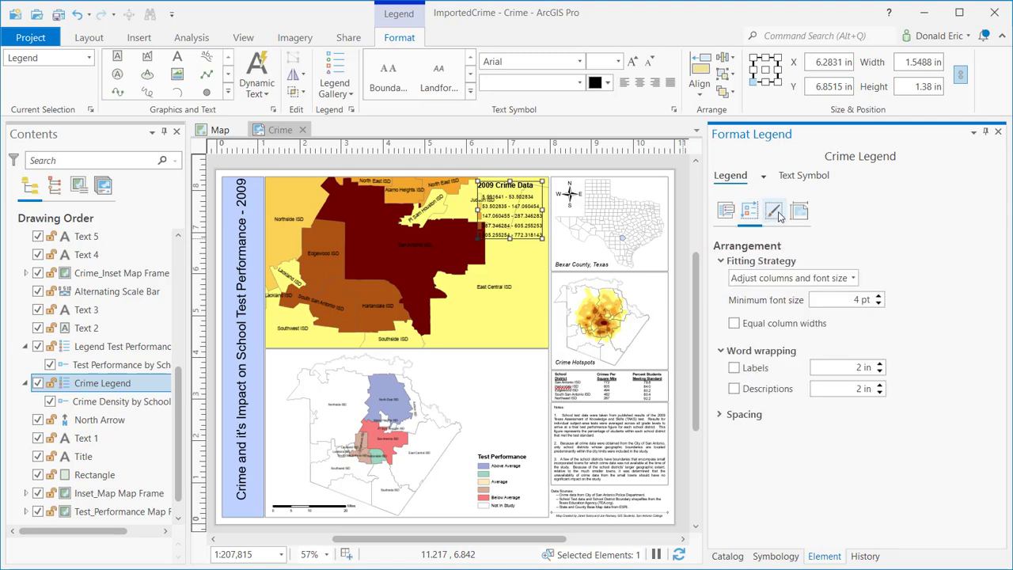
{"action": "left_click", "coordinate": [775, 212]}
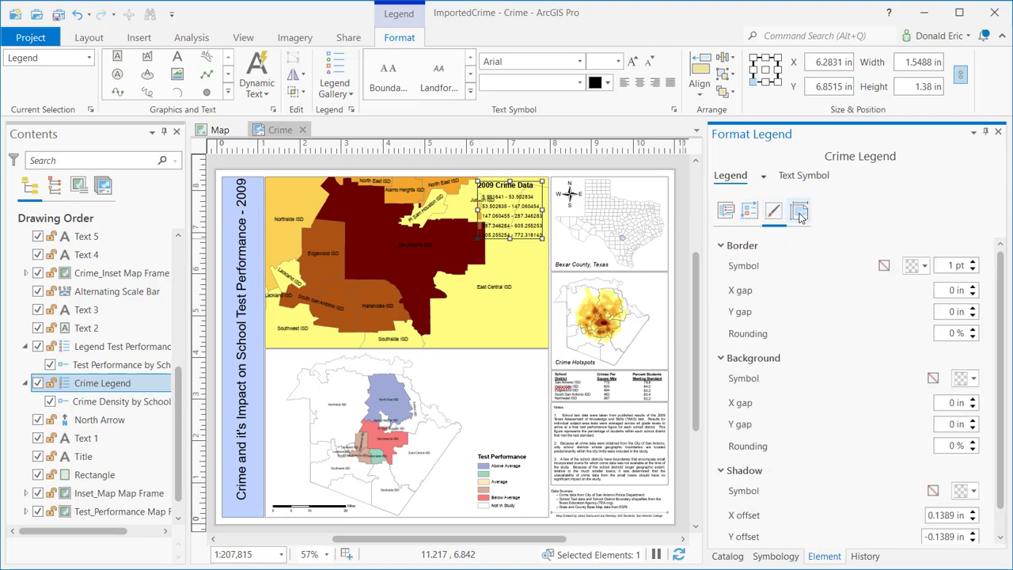
{"action": "left_click", "coordinate": [799, 214]}
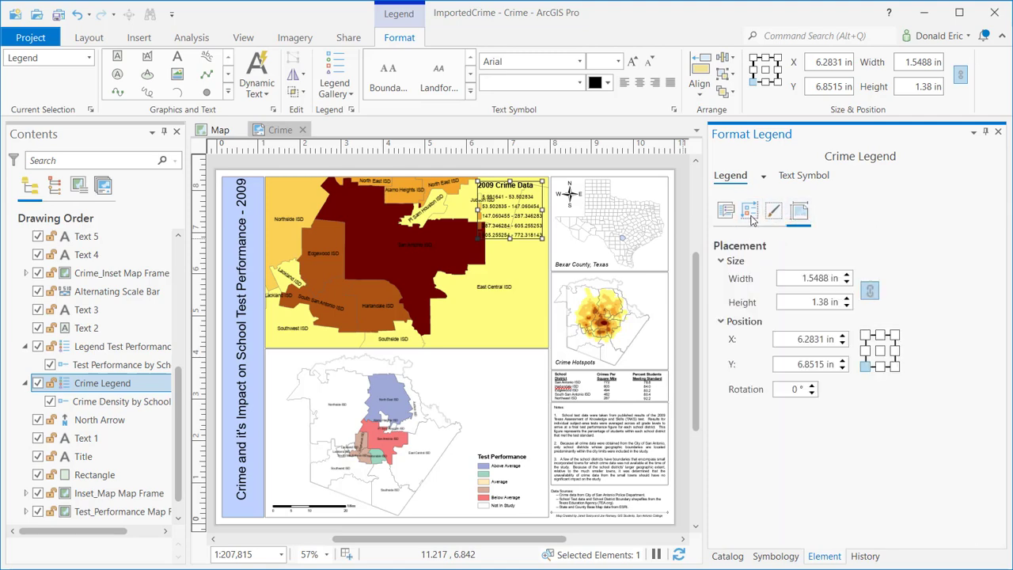
{"action": "left_click", "coordinate": [726, 212]}
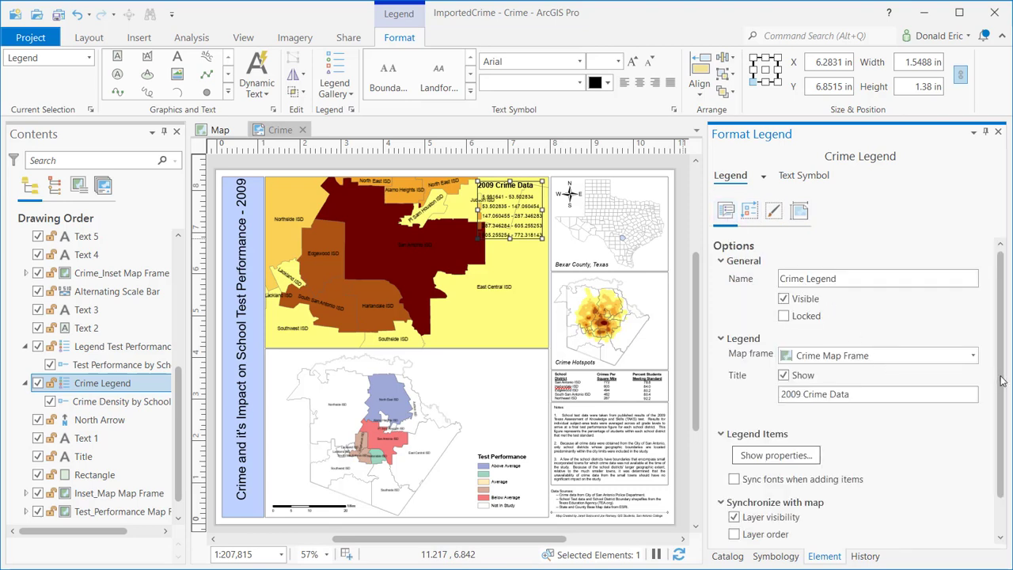
{"action": "scroll", "coordinate": [1006, 411], "scroll_direction": "down", "scroll_amount": 1}
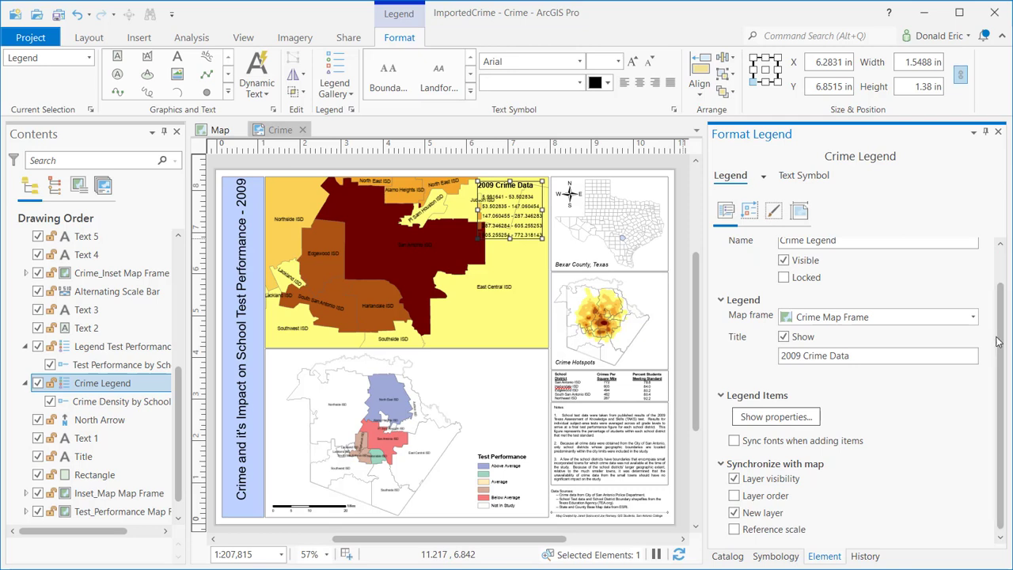
{"action": "scroll", "coordinate": [1000, 265], "scroll_direction": "up", "scroll_amount": 1}
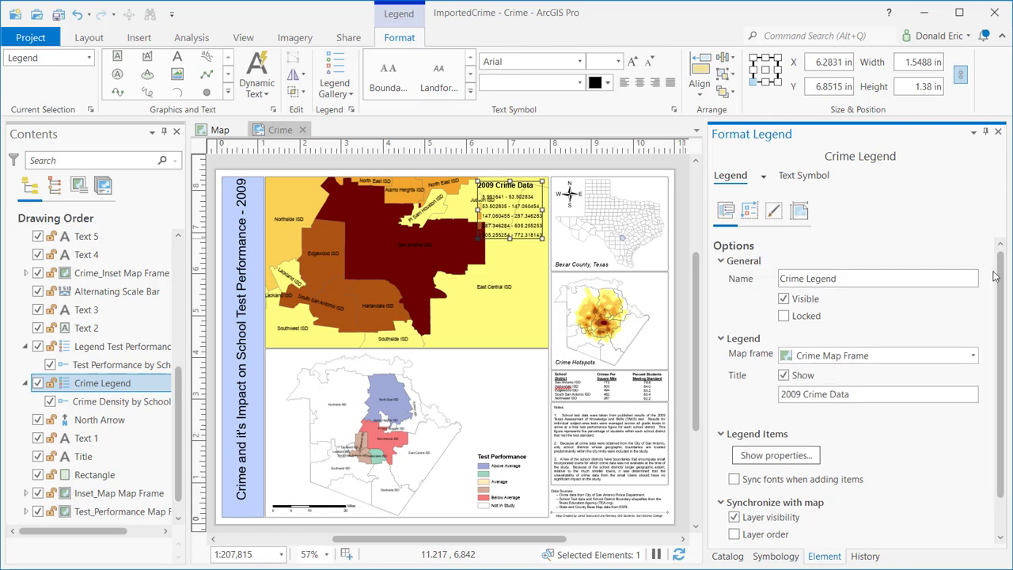
{"action": "left_click", "coordinate": [756, 212]}
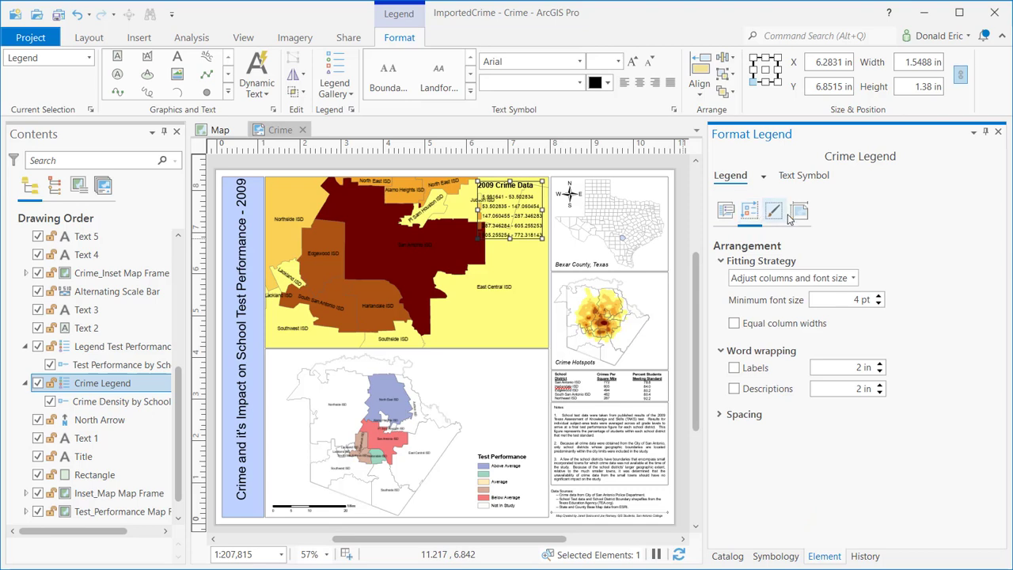
{"action": "left_click", "coordinate": [778, 217]}
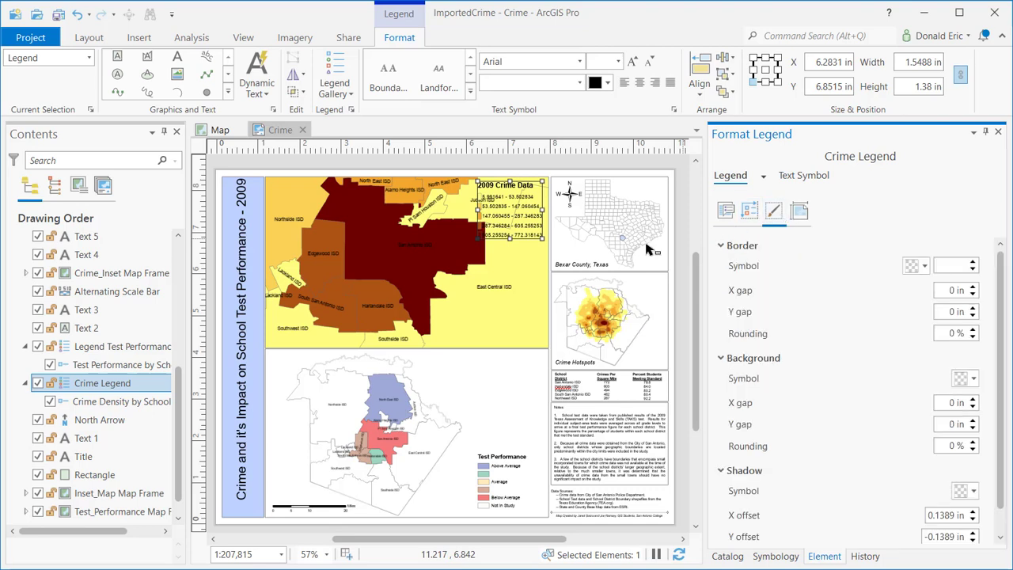
{"action": "left_click", "coordinate": [727, 211]}
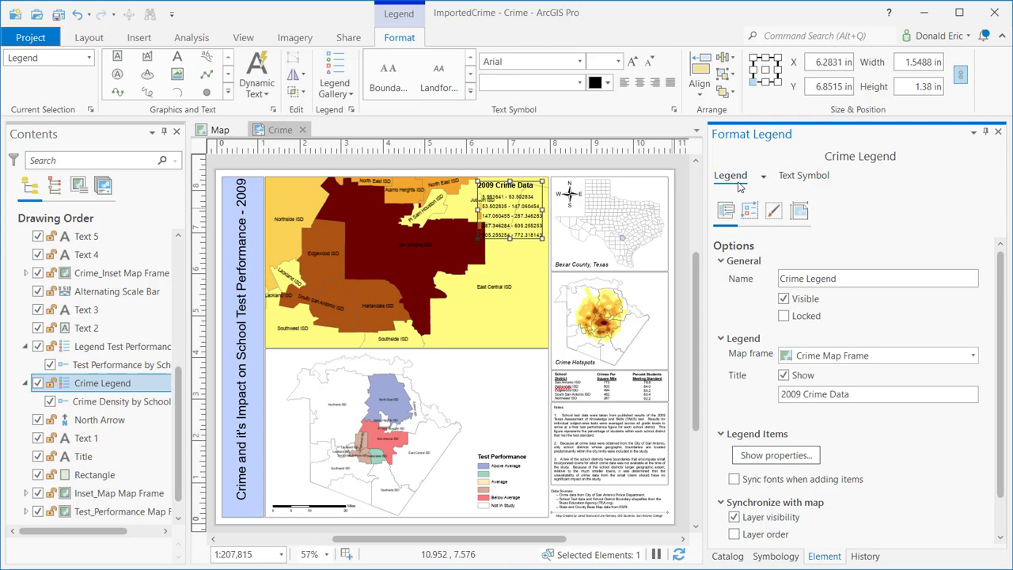
- Examine the Crime Legend's text symbol settings for appearance, position and rotation, and return to the legend options
{"action": "left_click", "coordinate": [797, 180]}
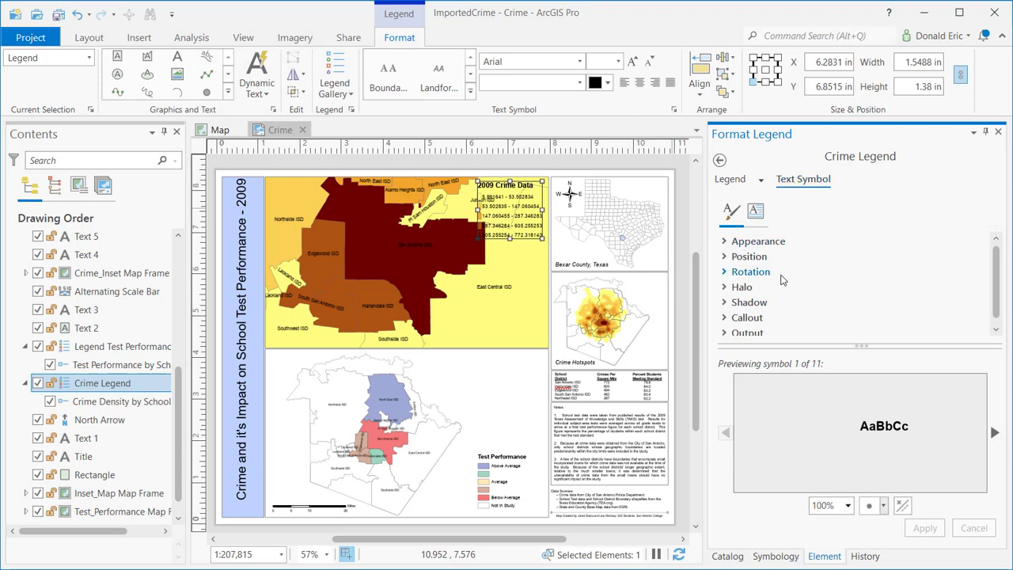
{"action": "left_click", "coordinate": [725, 243]}
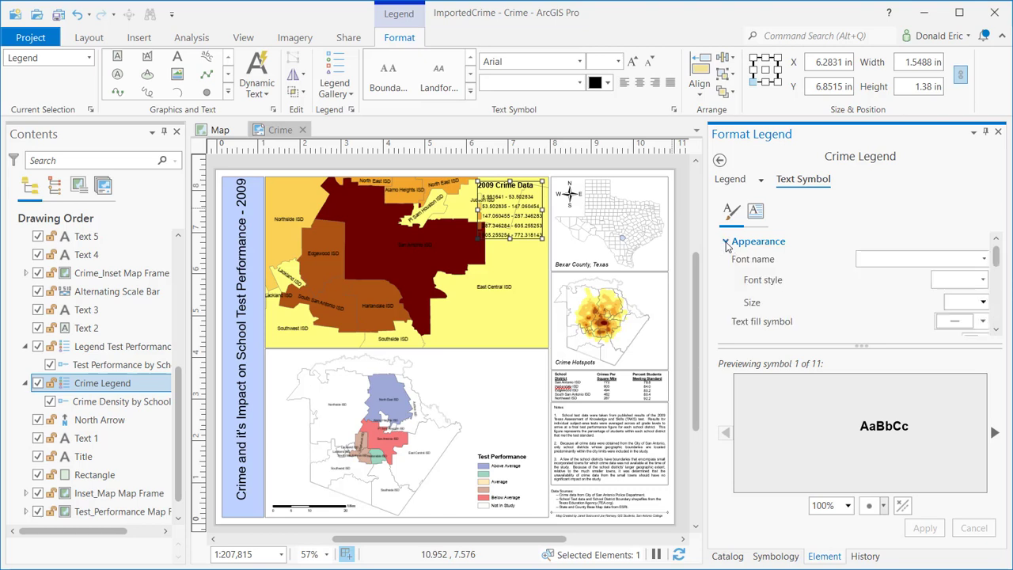
{"action": "left_click", "coordinate": [725, 242]}
{"action": "left_click", "coordinate": [725, 258]}
{"action": "scroll", "coordinate": [729, 291], "scroll_direction": "down", "scroll_amount": 1}
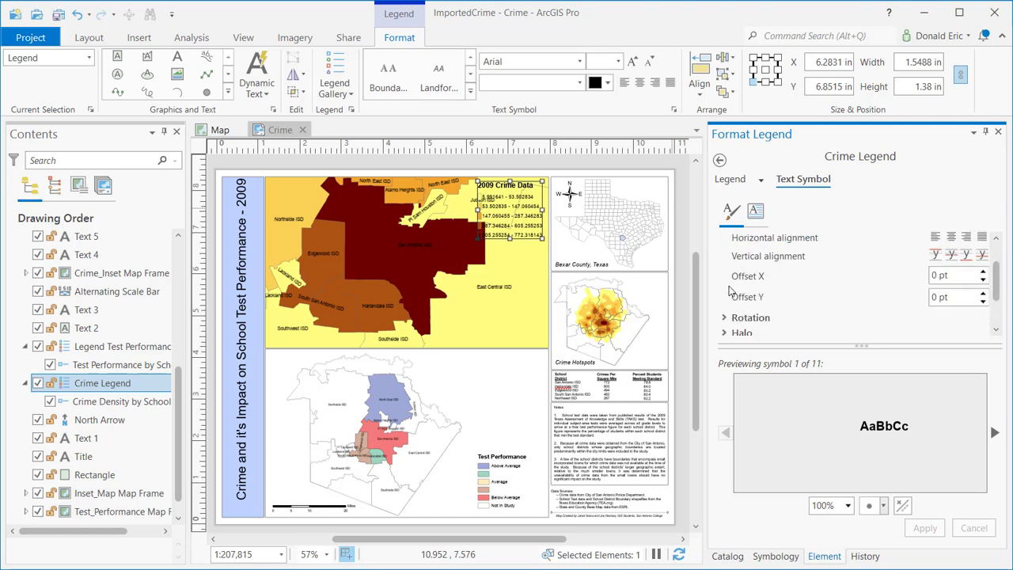
{"action": "scroll", "coordinate": [730, 291], "scroll_direction": "down", "scroll_amount": 1}
{"action": "left_click", "coordinate": [725, 264]}
{"action": "scroll", "coordinate": [744, 305], "scroll_direction": "down", "scroll_amount": 1}
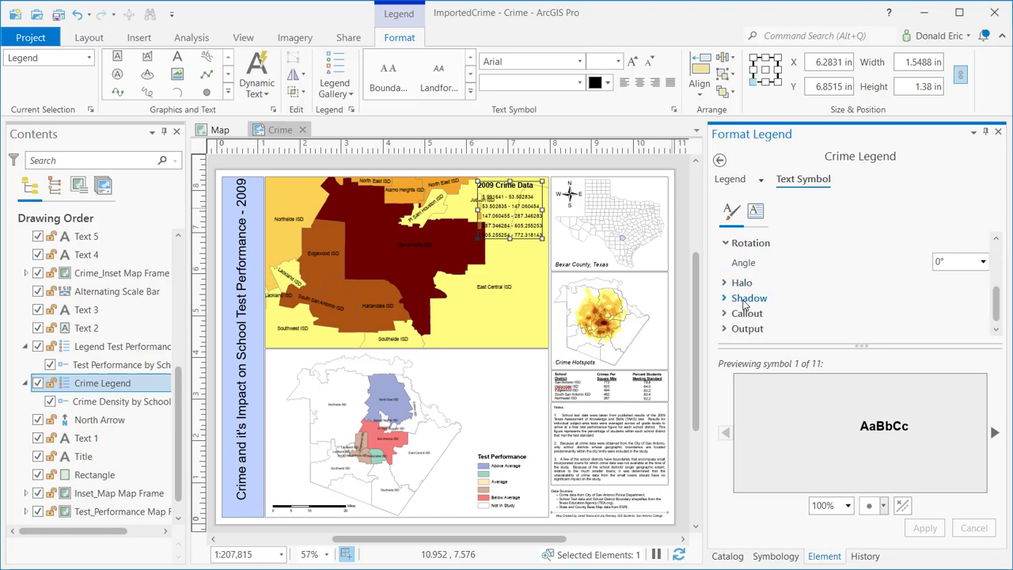
{"action": "scroll", "coordinate": [747, 305], "scroll_direction": "up", "scroll_amount": 3}
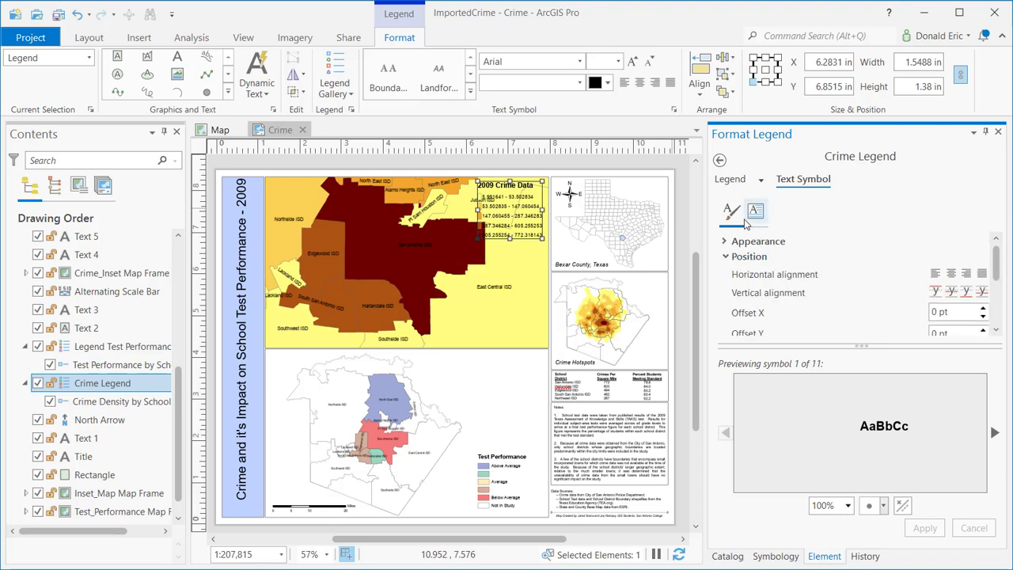
{"action": "left_click", "coordinate": [734, 181]}
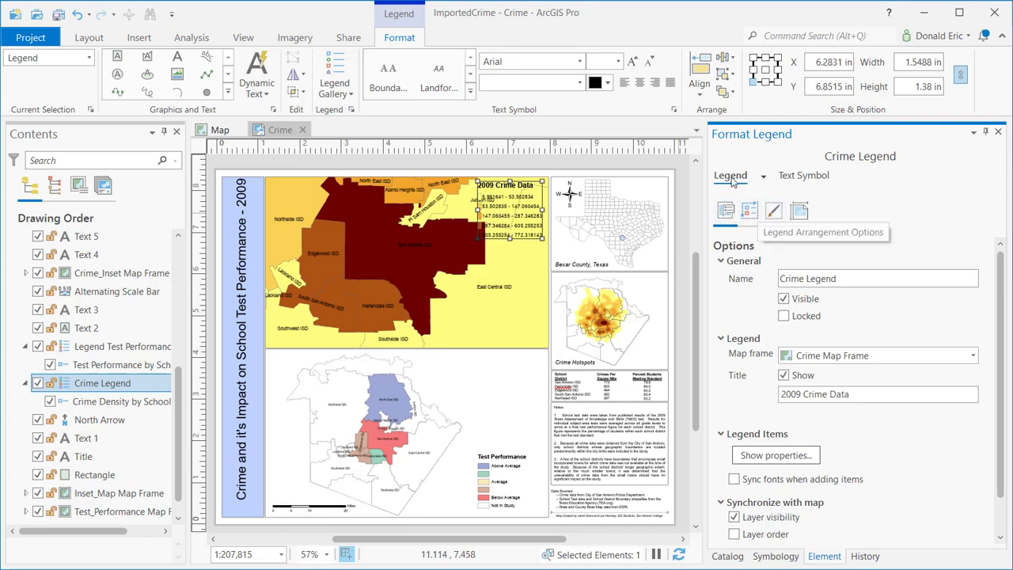
- Select the vertical title text on the layout and examine its placement settings and text options
{"action": "left_click", "coordinate": [248, 407]}
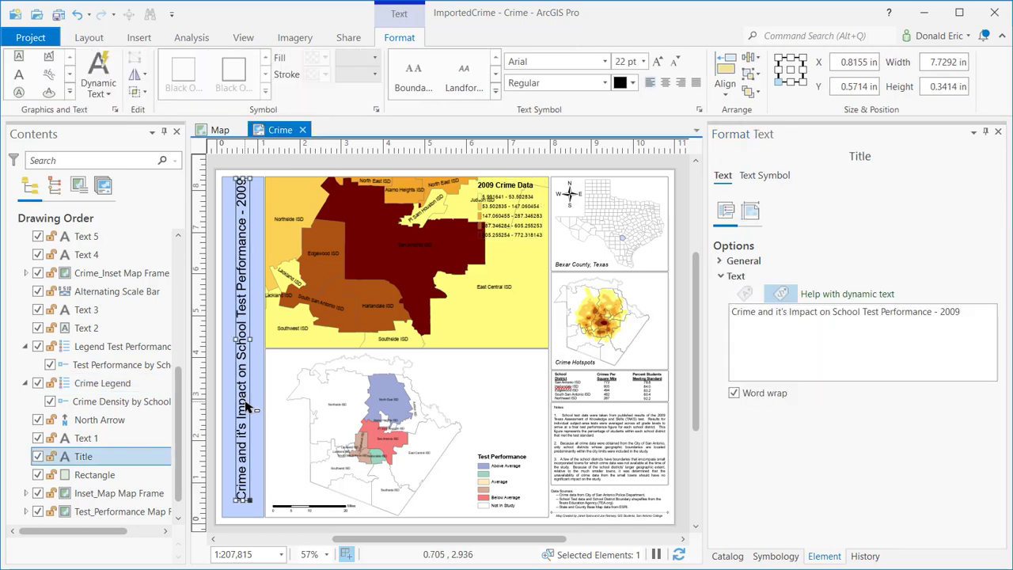
{"action": "left_click", "coordinate": [750, 211]}
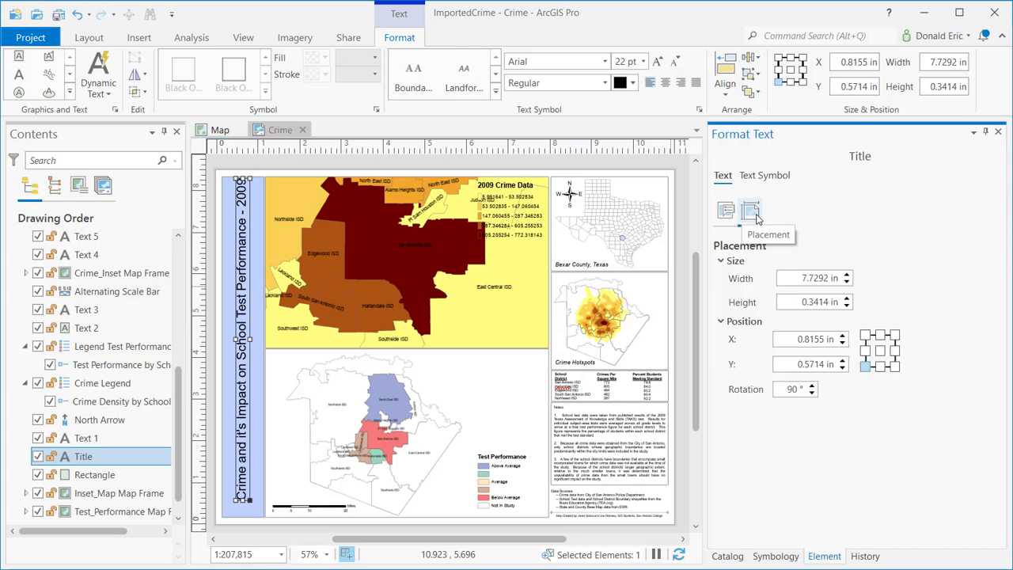
{"action": "left_click", "coordinate": [726, 211]}
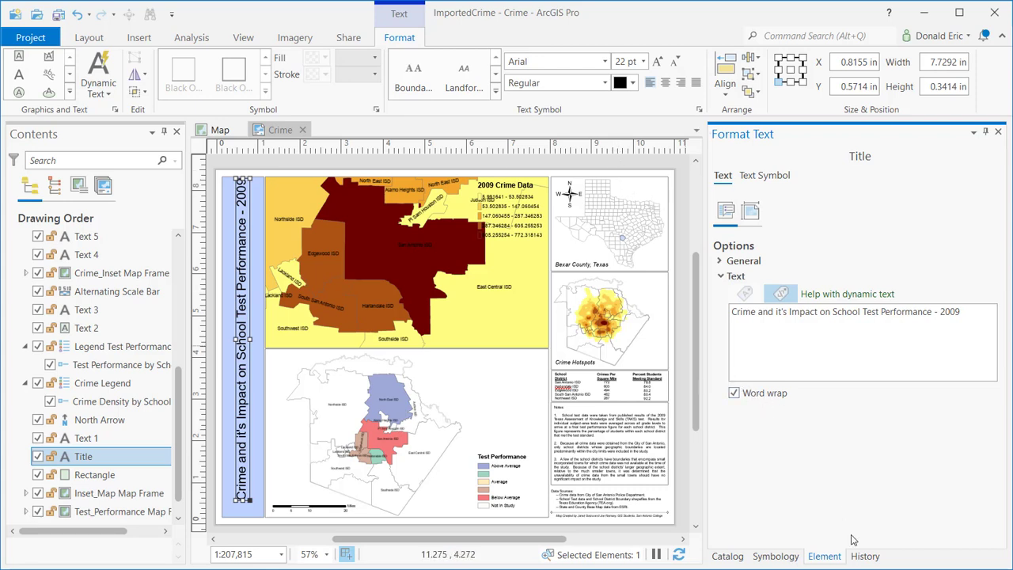
- List the project's layouts in the Catalog and examine the commands available for the Layouts folder without running any
{"action": "left_click", "coordinate": [729, 557]}
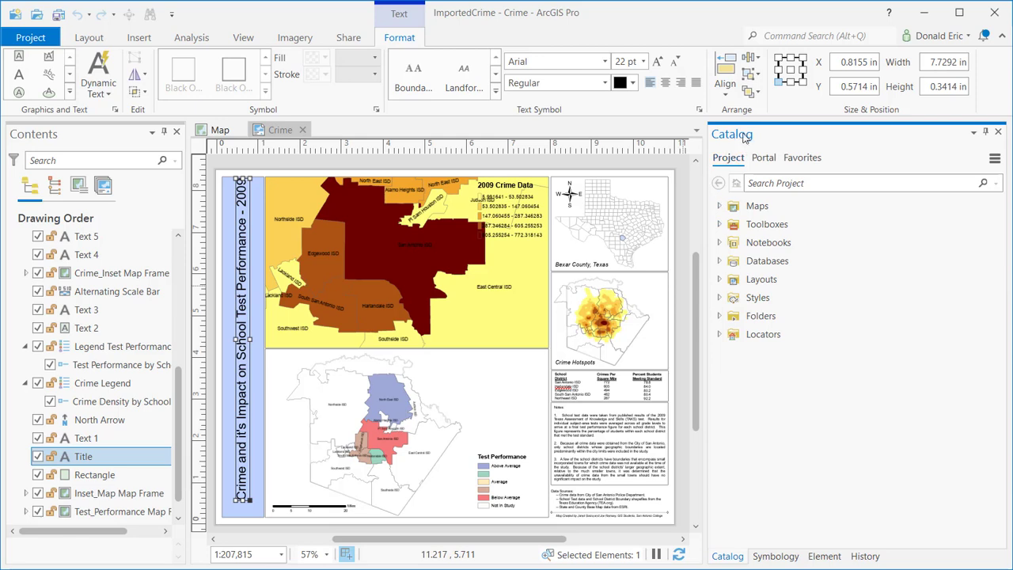
{"action": "left_click", "coordinate": [720, 278]}
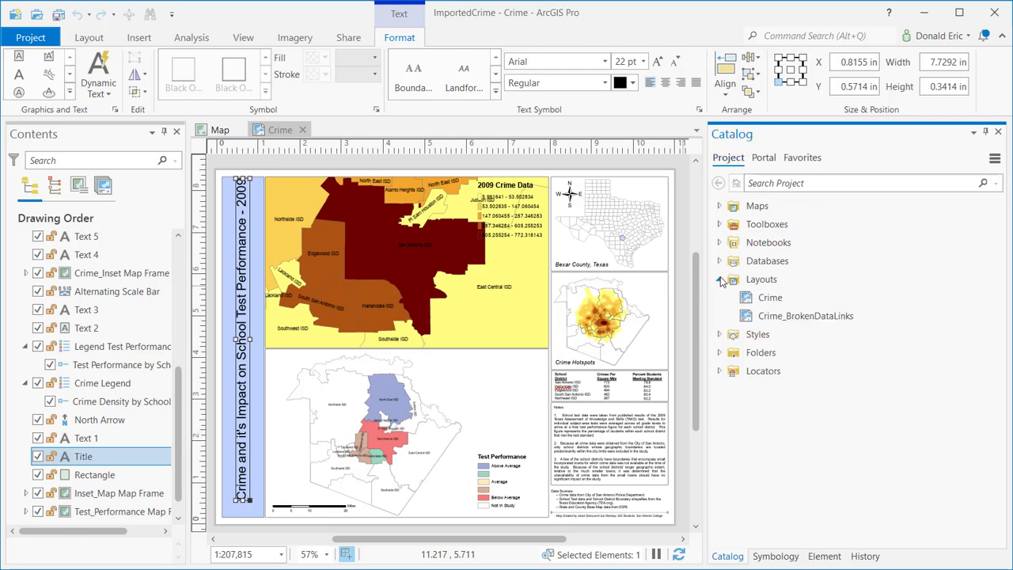
{"action": "left_click", "coordinate": [765, 287]}
{"action": "right_click", "coordinate": [766, 287]}
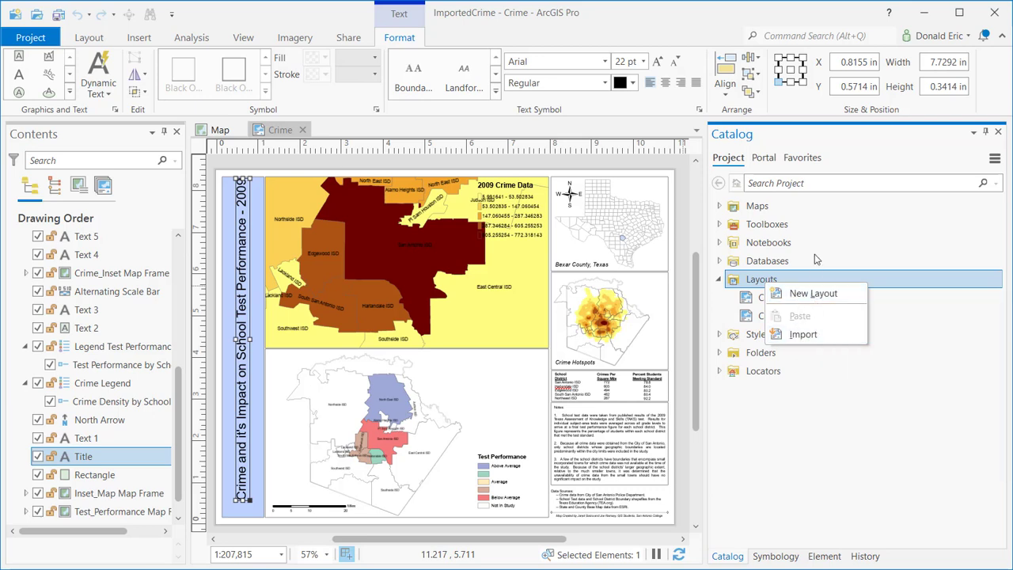
{"action": "left_click", "coordinate": [576, 16]}
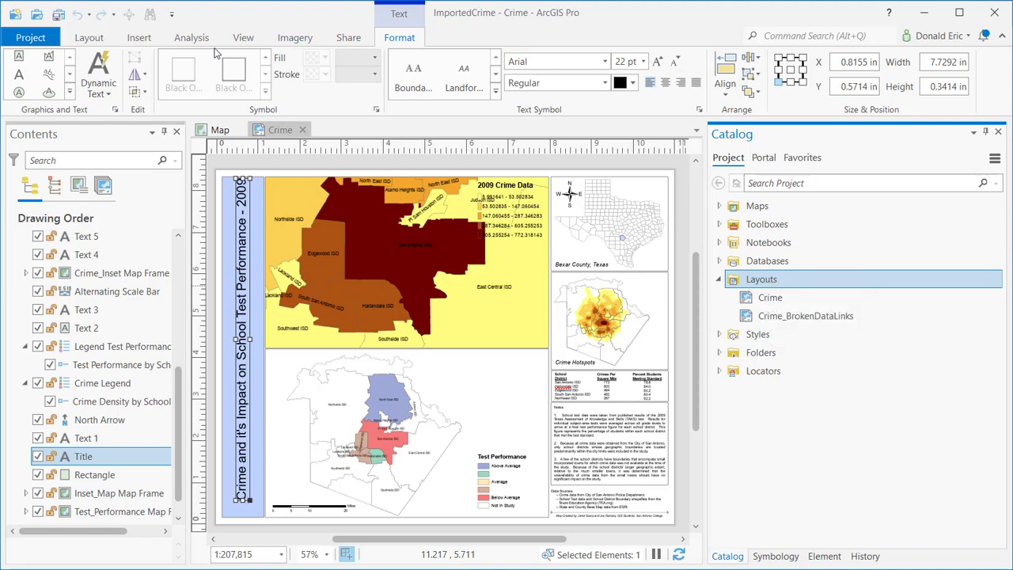
- Create a new layout from the Architectural - Landscape page sizes, using Architectural E (36" x 48")
{"action": "left_click", "coordinate": [143, 40]}
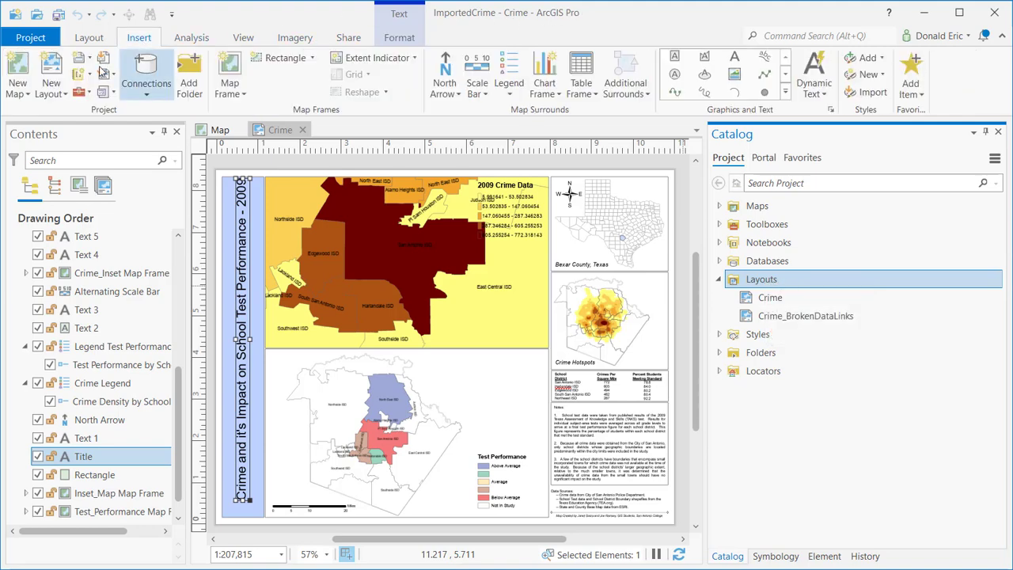
{"action": "left_click", "coordinate": [67, 97]}
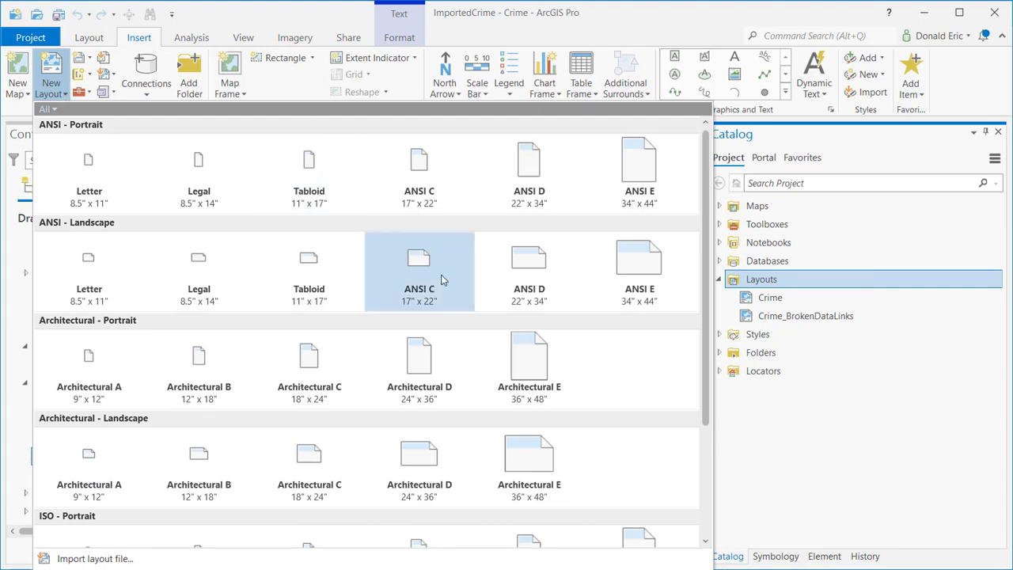
{"action": "scroll", "coordinate": [446, 288], "scroll_direction": "down", "scroll_amount": 3}
{"action": "scroll", "coordinate": [446, 290], "scroll_direction": "up", "scroll_amount": 3}
{"action": "scroll", "coordinate": [446, 285], "scroll_direction": "down", "scroll_amount": 1}
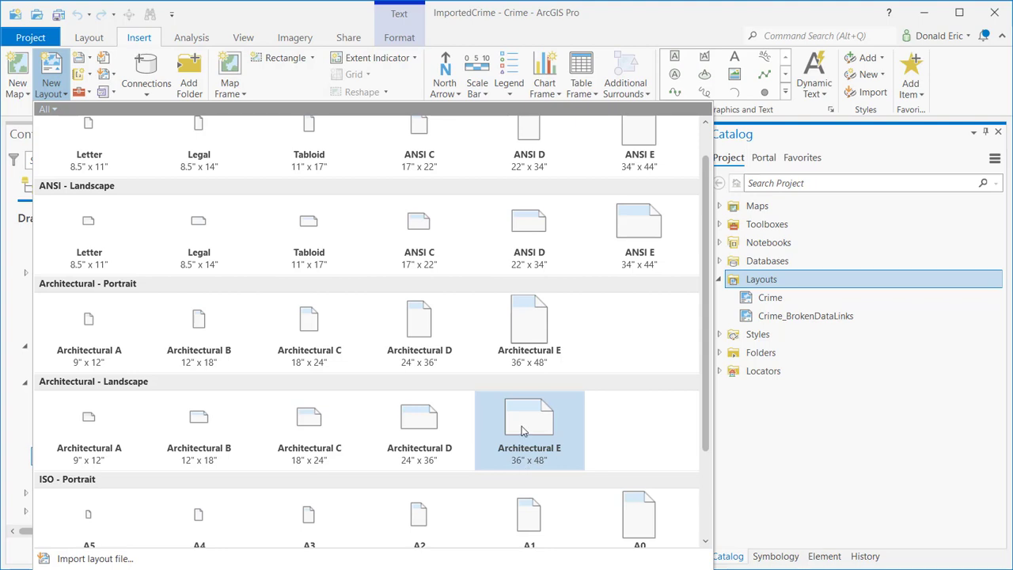
{"action": "scroll", "coordinate": [522, 398], "scroll_direction": "up", "scroll_amount": 1}
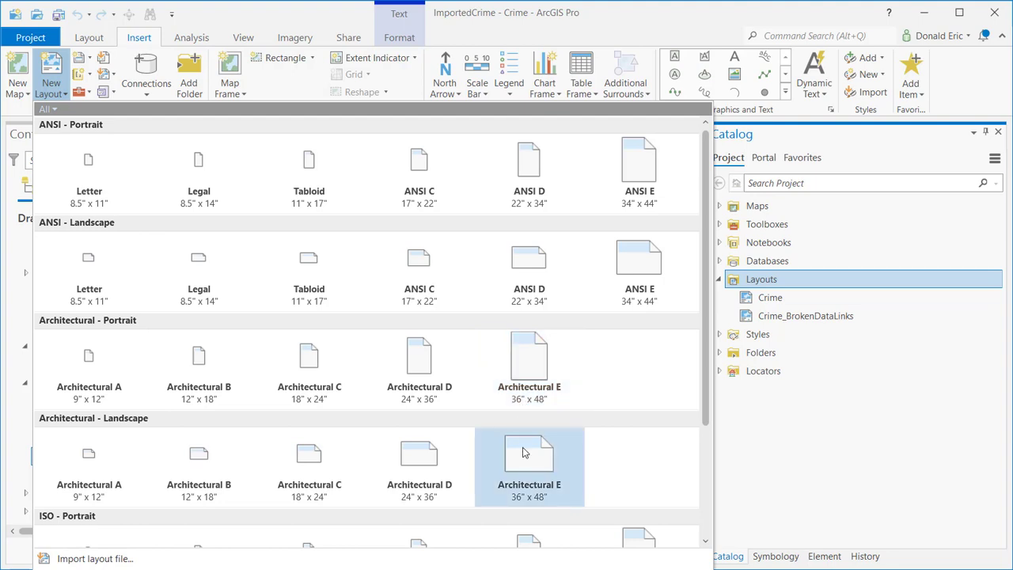
{"action": "scroll", "coordinate": [523, 452], "scroll_direction": "down", "scroll_amount": 1}
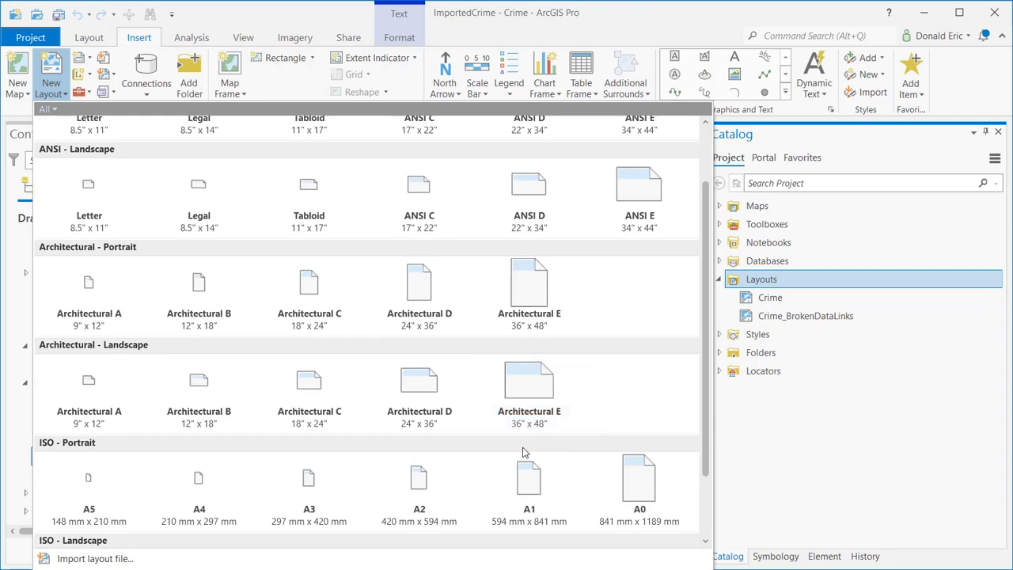
{"action": "left_click", "coordinate": [536, 383]}
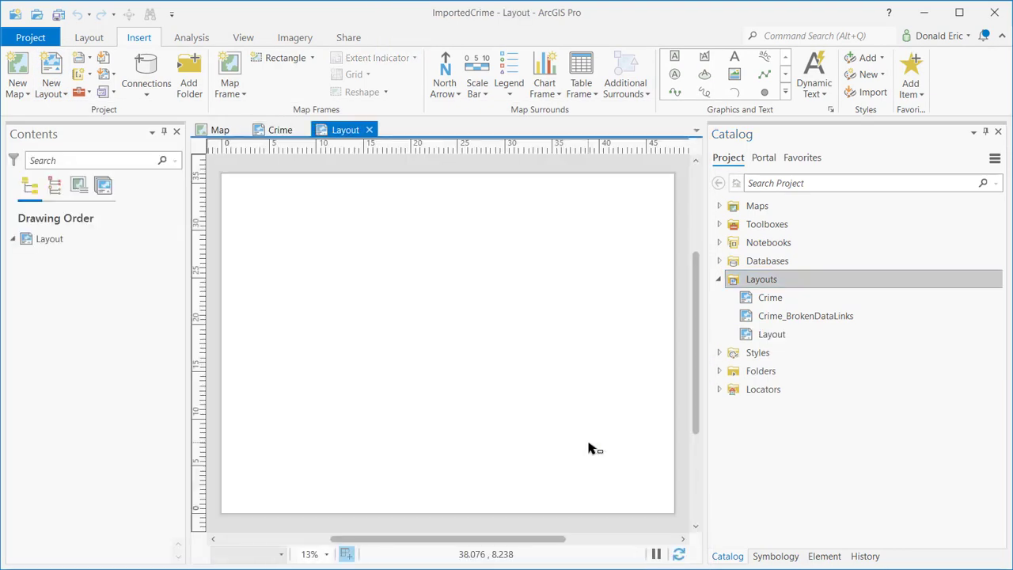
- Draw a rectangular map frame about 40 in wide and 24 in high across the upper part of the new layout page
{"action": "left_click", "coordinate": [779, 338]}
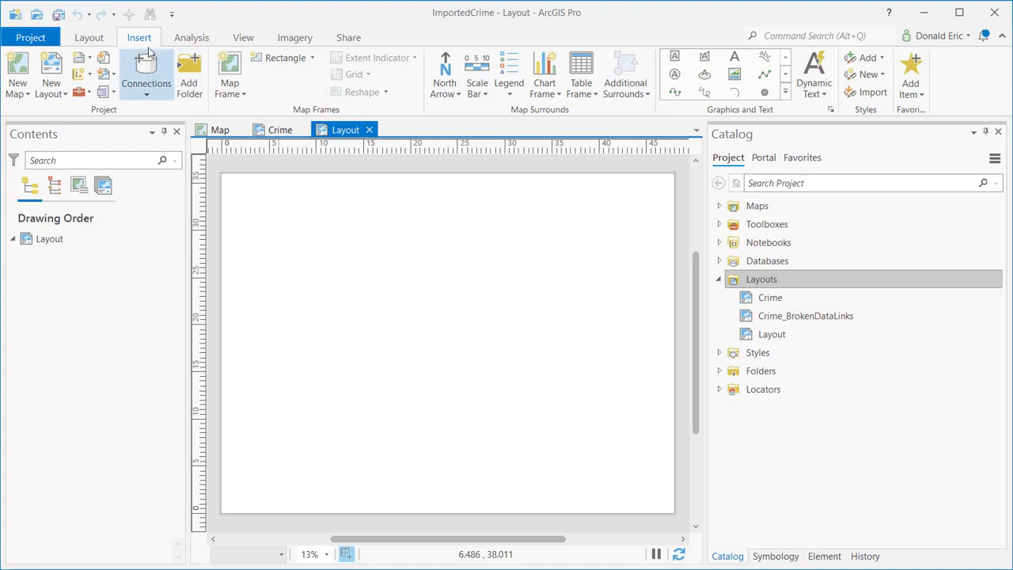
{"action": "left_click", "coordinate": [312, 58]}
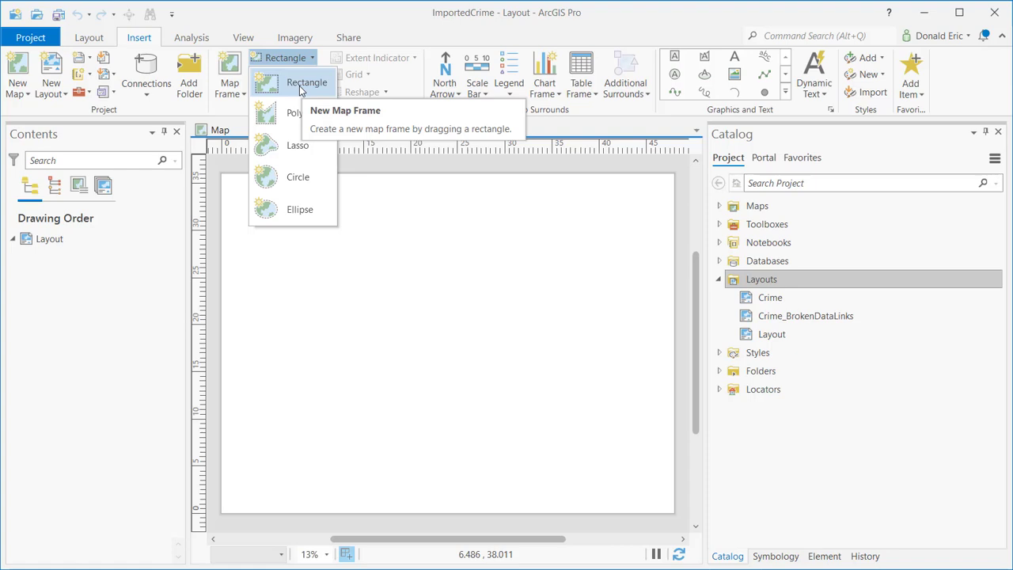
{"action": "left_click", "coordinate": [300, 89]}
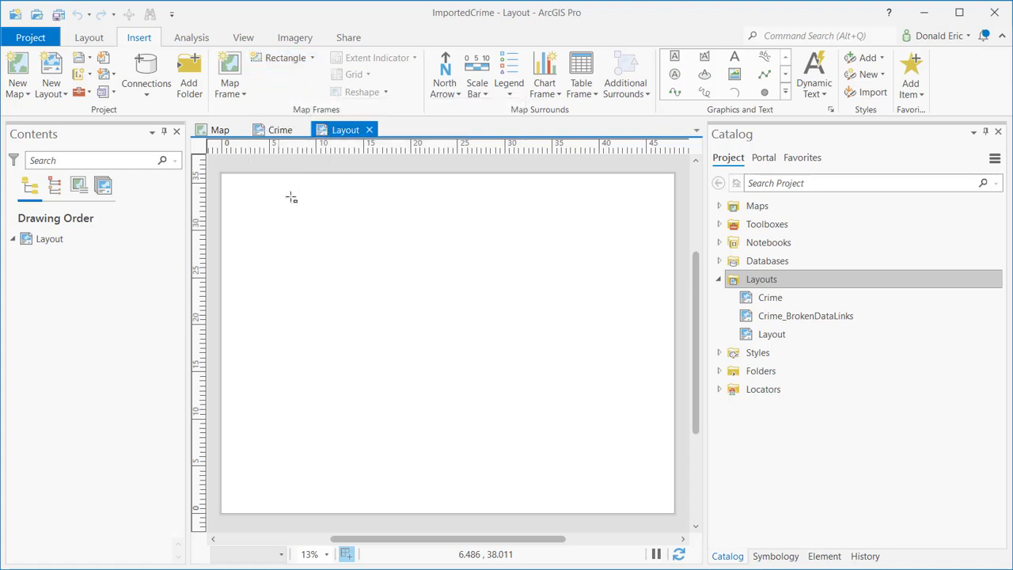
{"action": "mouse_move", "coordinate": [255, 202]}
{"action": "left_mouse_down"}
{"action": "mouse_move", "coordinate": [427, 297]}
{"action": "mouse_move", "coordinate": [638, 435]}
{"action": "left_mouse_up"}
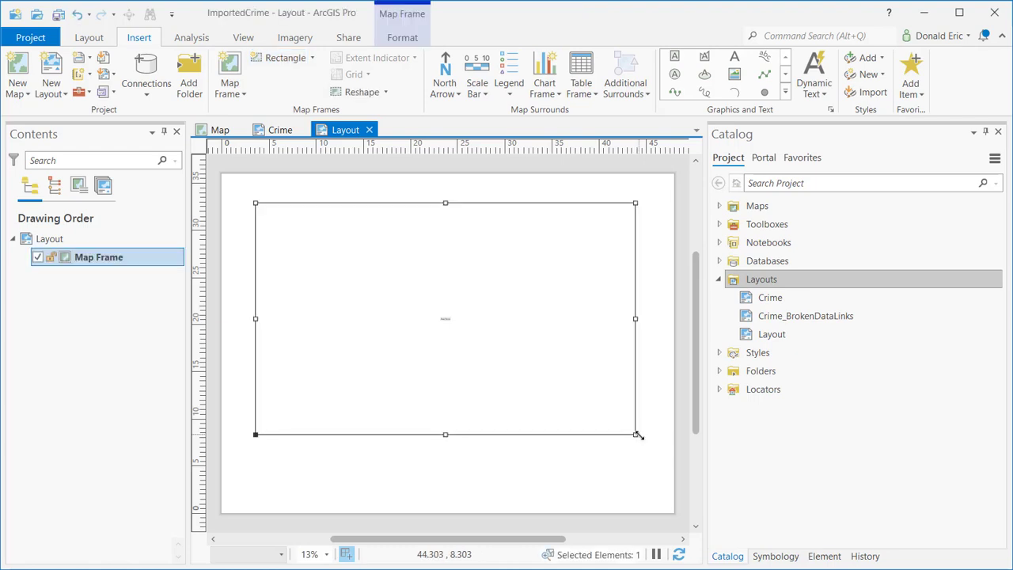
- Replace the rectangular map frame with a circular one about 24 in across, slightly above and left of the page centre
{"action": "right_click", "coordinate": [519, 363]}
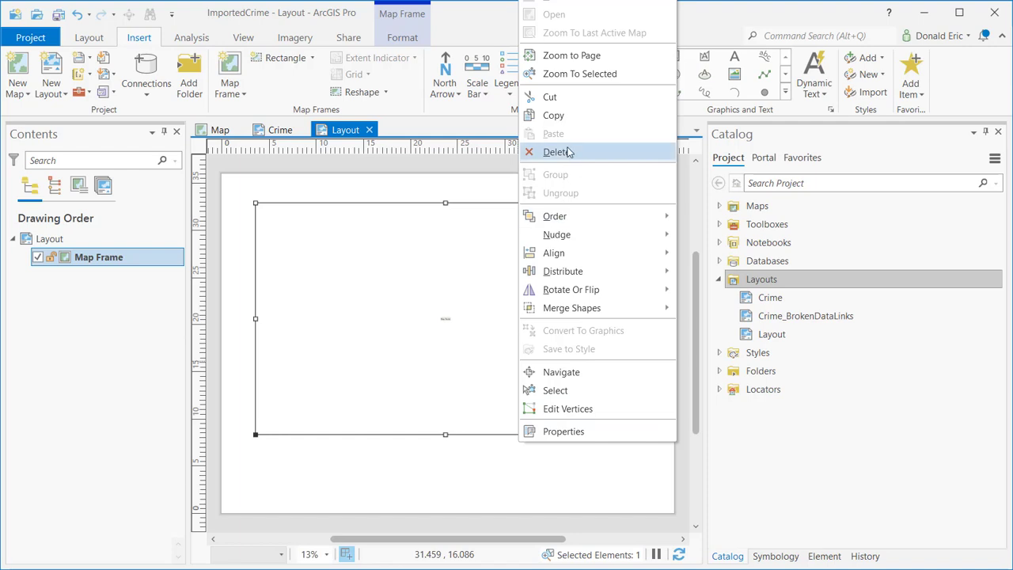
{"action": "left_click", "coordinate": [562, 151]}
{"action": "left_click", "coordinate": [308, 58]}
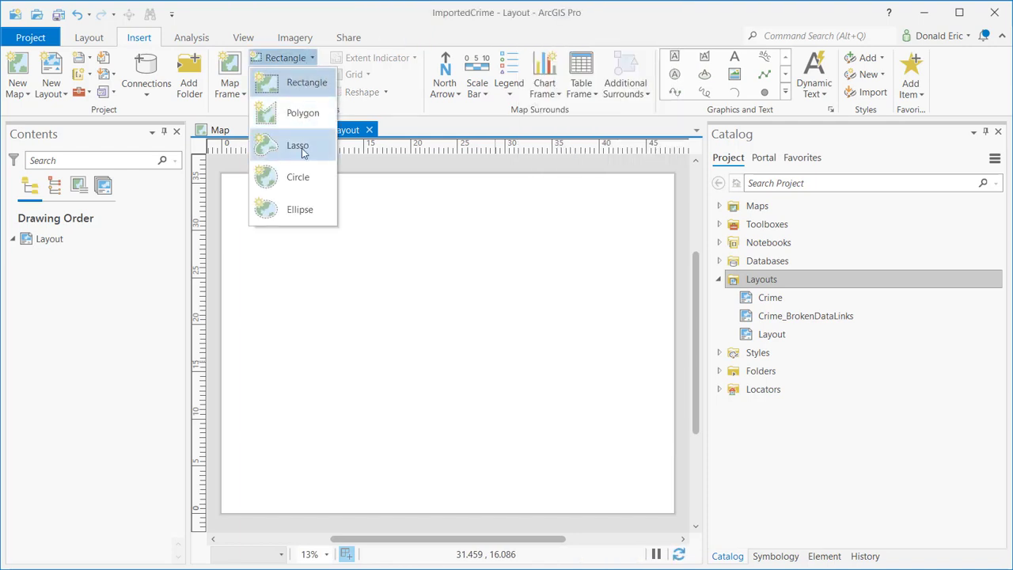
{"action": "left_click", "coordinate": [299, 178]}
{"action": "left_click_drag", "start_coordinate": [407, 298], "coordinate": [494, 369]}
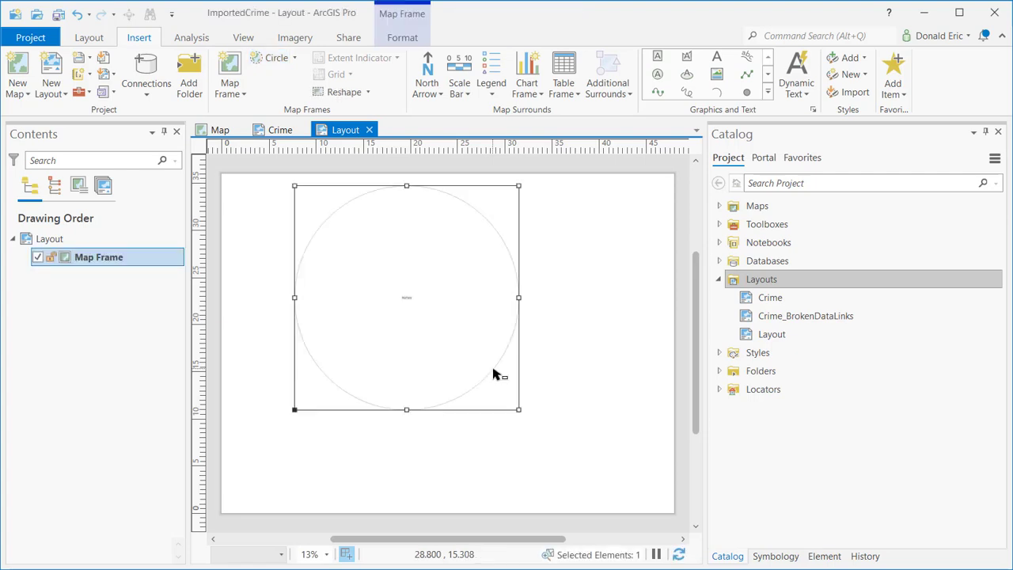
- Delete the circular map frame and set the shape for new map frames back to Rectangle
{"action": "key", "text": "Delete"}
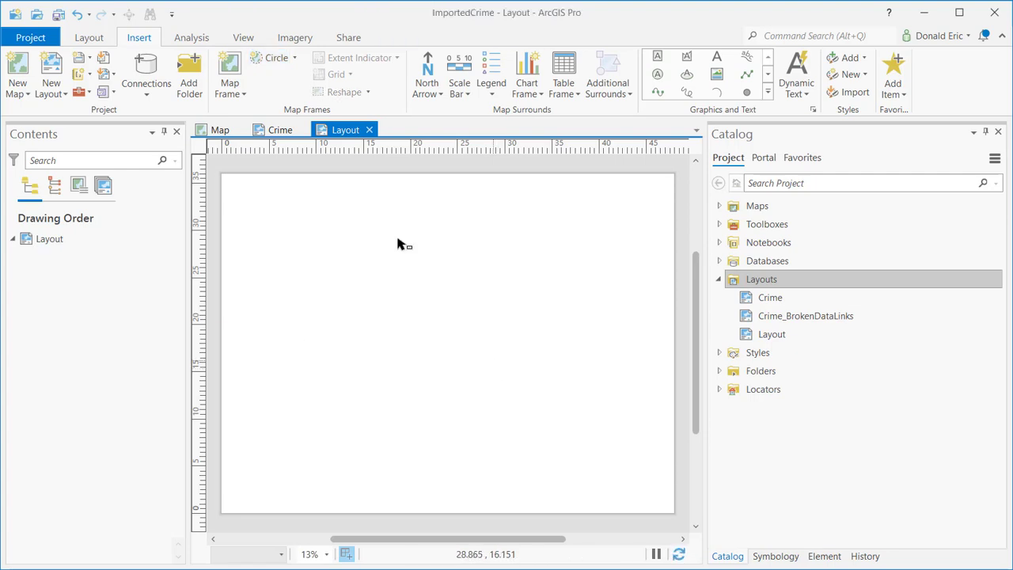
{"action": "left_click", "coordinate": [295, 62]}
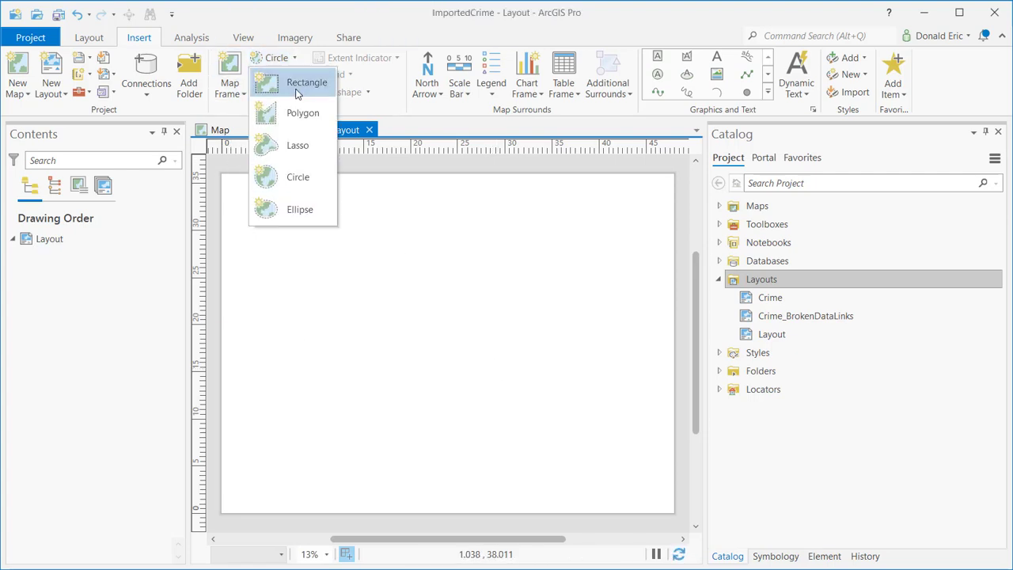
{"action": "left_click", "coordinate": [298, 85]}
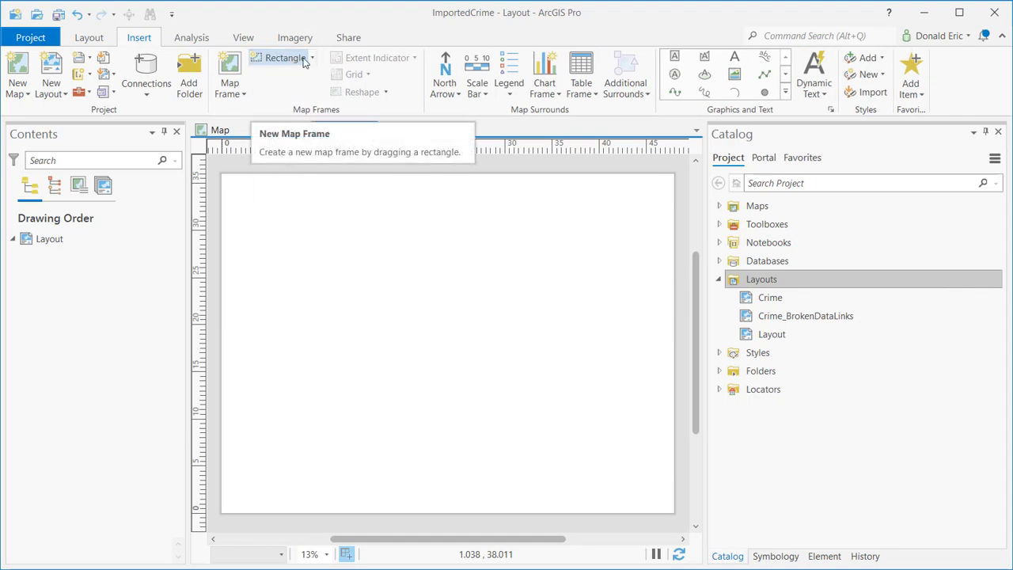
{"action": "left_click", "coordinate": [302, 59]}
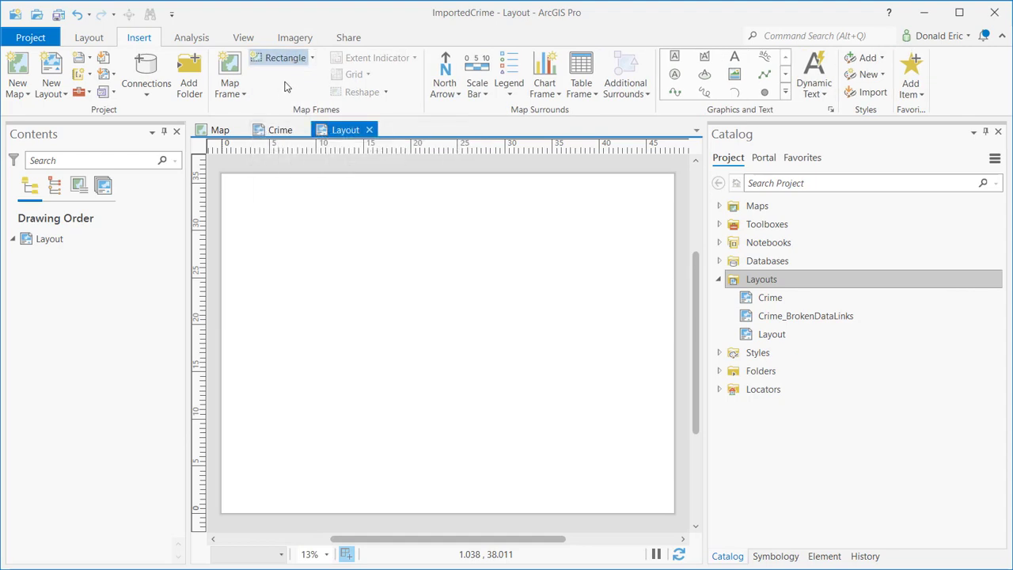
- List the project's maps in the Catalog and compare them with the maps and extents offered for a new map frame
{"action": "left_click", "coordinate": [241, 94]}
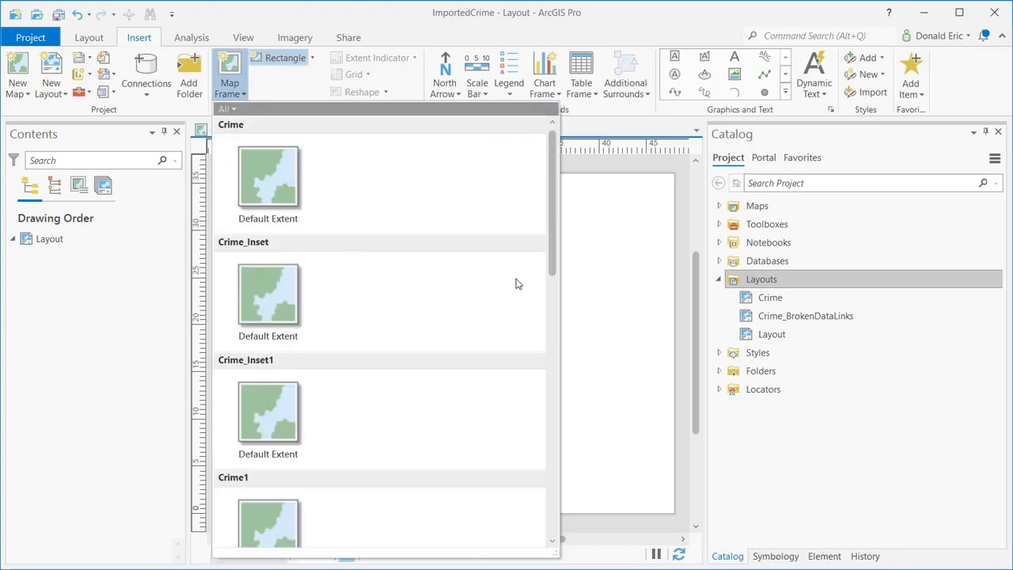
{"action": "left_click_drag", "start_coordinate": [551, 265], "coordinate": [538, 166]}
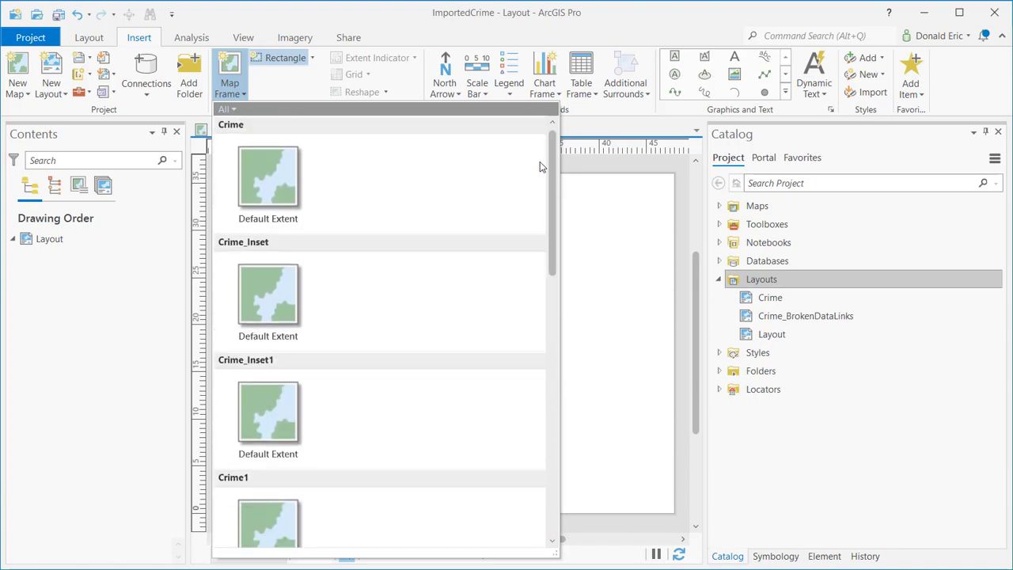
{"action": "left_click", "coordinate": [591, 273]}
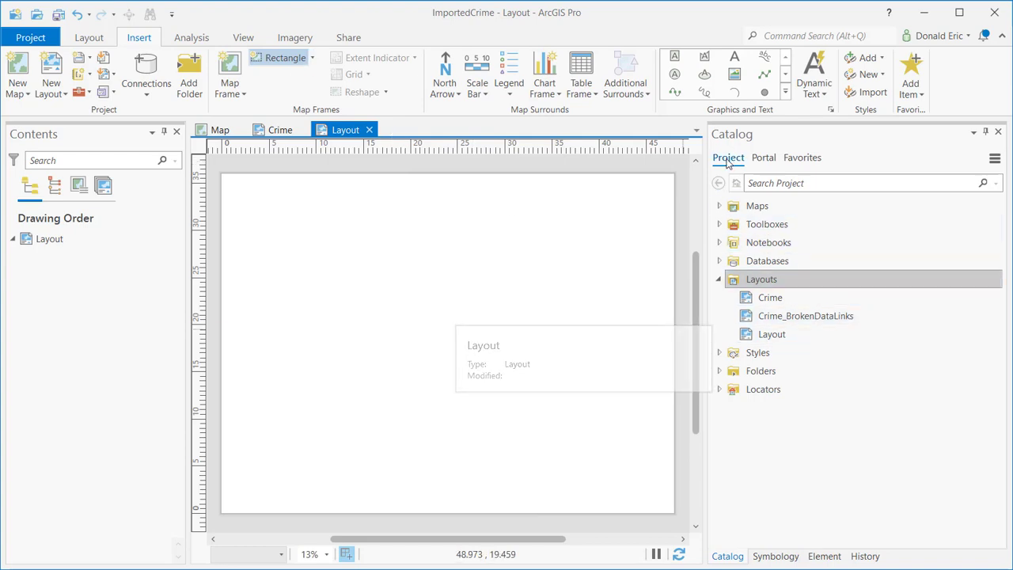
{"action": "left_click", "coordinate": [719, 208]}
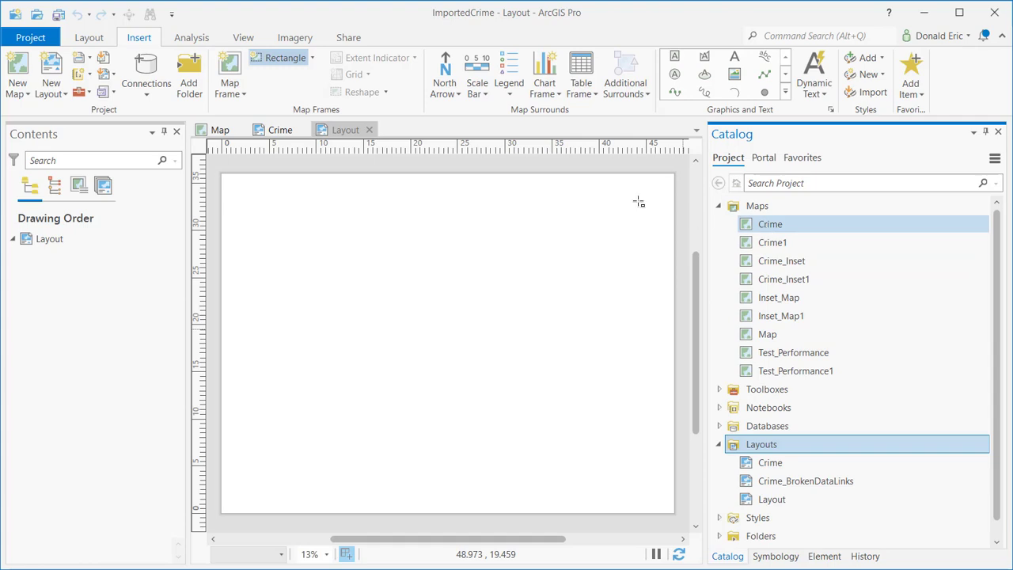
{"action": "left_click", "coordinate": [245, 94]}
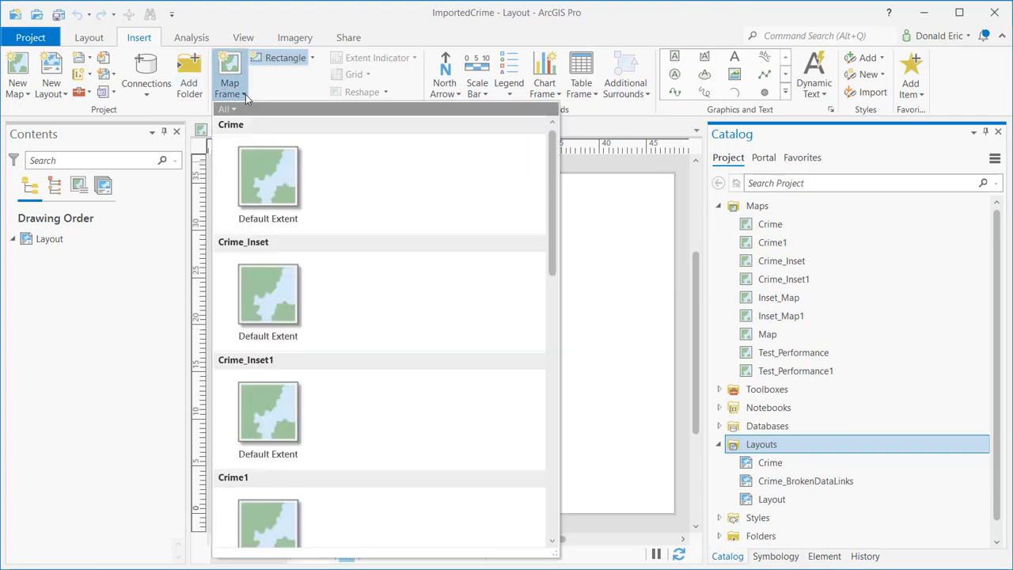
{"action": "scroll", "coordinate": [290, 234], "scroll_direction": "down", "scroll_amount": 2}
{"action": "scroll", "coordinate": [291, 237], "scroll_direction": "down", "scroll_amount": 4}
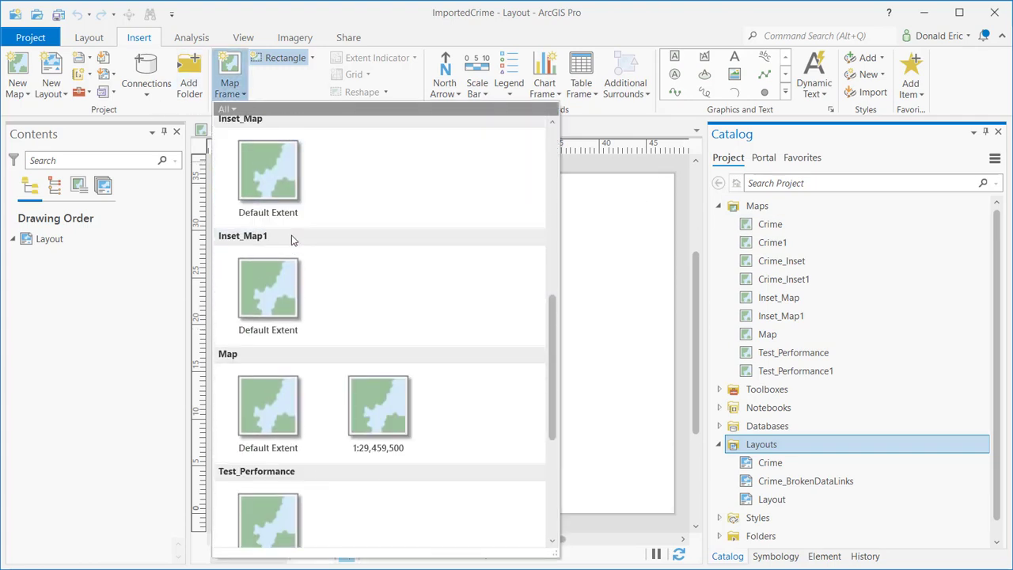
{"action": "scroll", "coordinate": [291, 239], "scroll_direction": "down", "scroll_amount": 4}
{"action": "scroll", "coordinate": [291, 239], "scroll_direction": "up", "scroll_amount": 6}
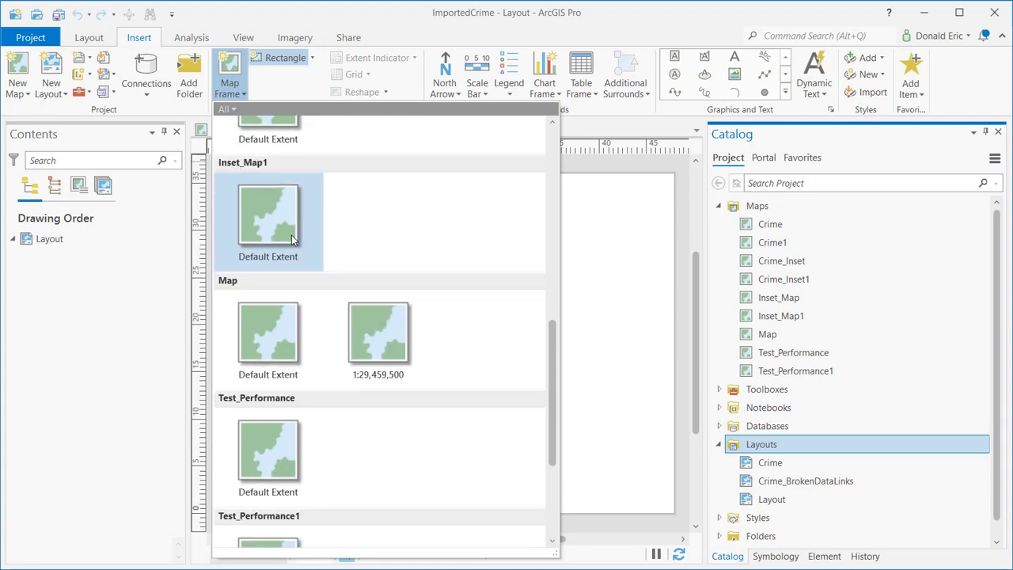
{"action": "scroll", "coordinate": [291, 240], "scroll_direction": "up", "scroll_amount": 3}
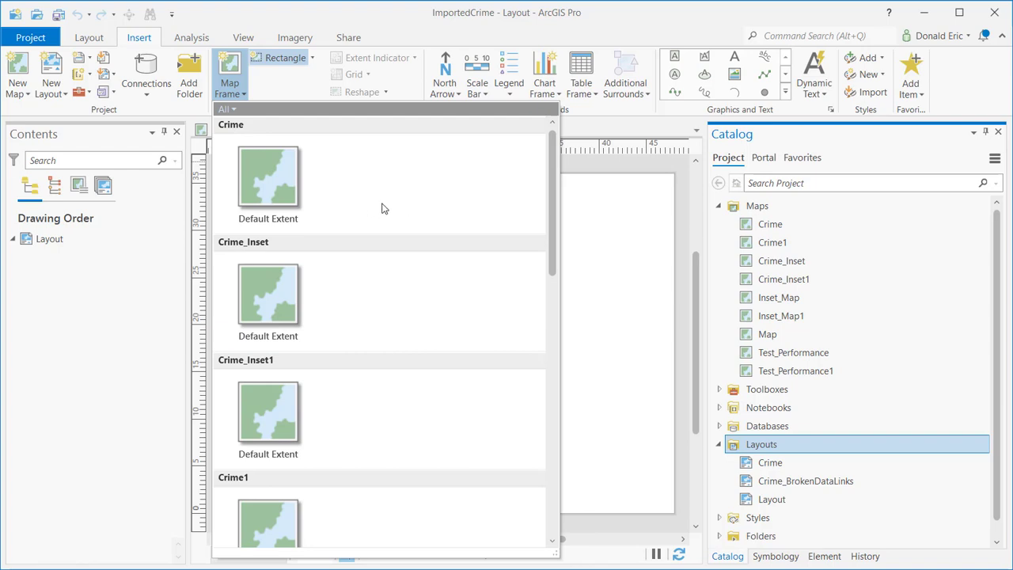
- Insert a map frame of the Crime map at its default extent, about 30 in wide and 22 in high, around the page's middle
{"action": "left_click", "coordinate": [267, 183]}
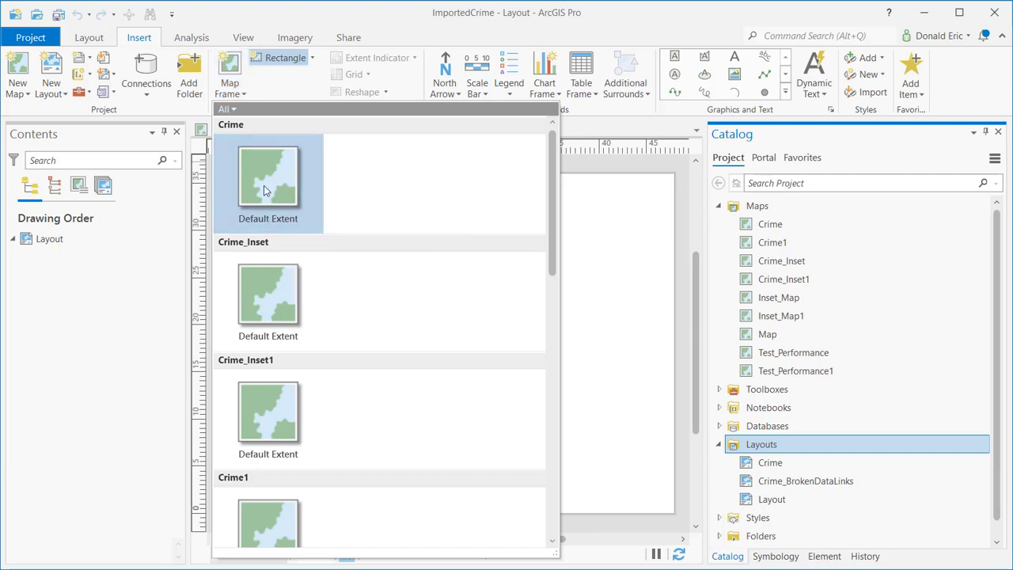
{"action": "left_click_drag", "start_coordinate": [296, 236], "coordinate": [626, 475]}
{"action": "left_click_drag", "start_coordinate": [522, 373], "coordinate": [502, 353]}
{"action": "left_click_drag", "start_coordinate": [605, 451], "coordinate": [550, 404]}
{"action": "left_click_drag", "start_coordinate": [446, 318], "coordinate": [497, 339]}
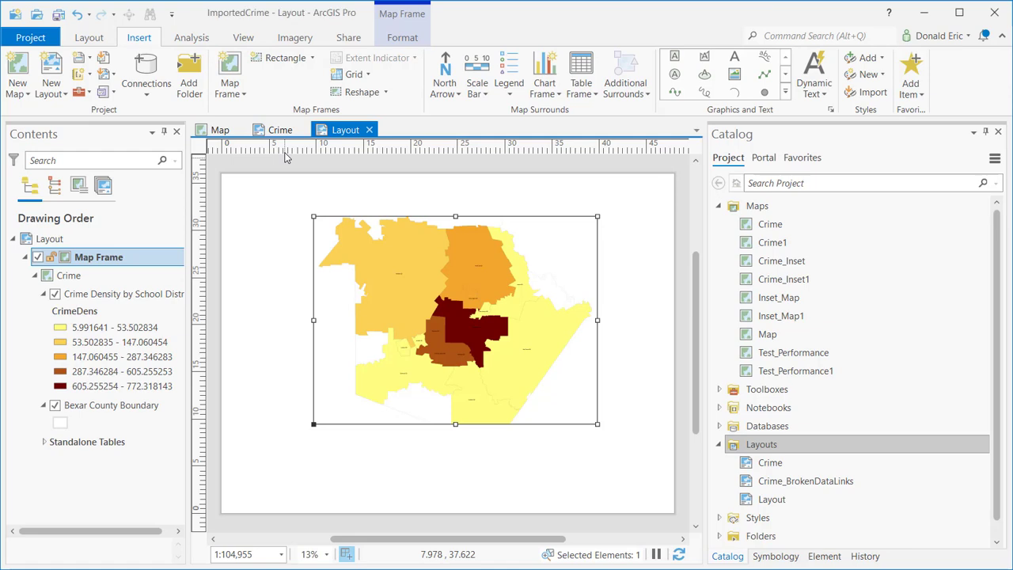
- Insert a Legend 1 style legend about 6.5 in square and place it inside the lower-right corner of the map frame
{"action": "left_click", "coordinate": [511, 95]}
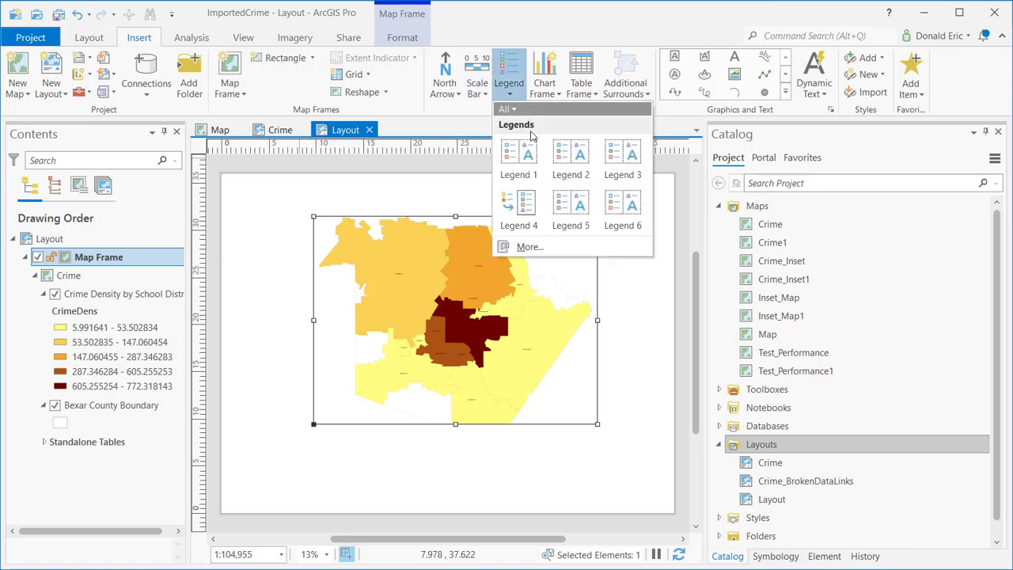
{"action": "left_click", "coordinate": [519, 157]}
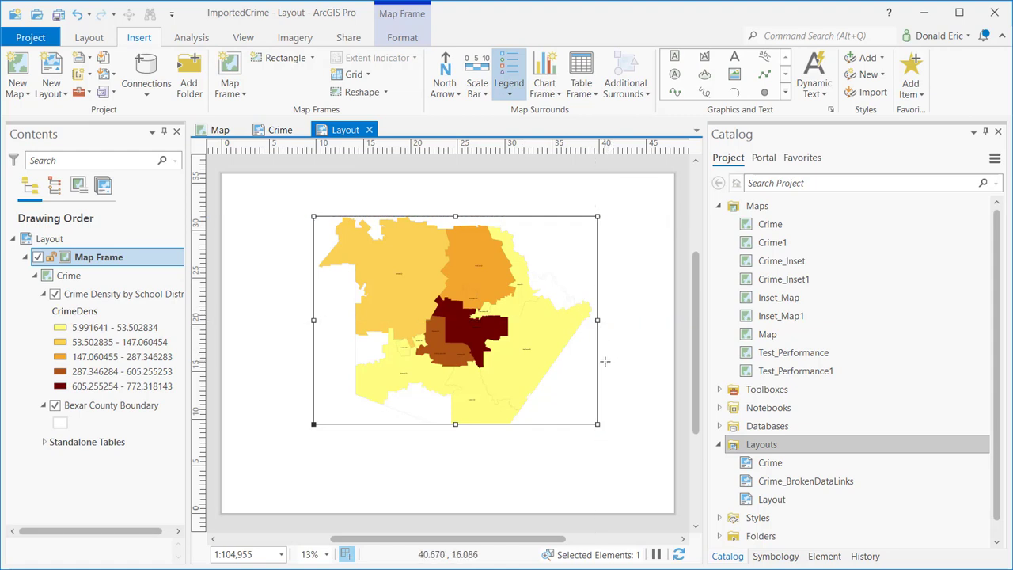
{"action": "left_click_drag", "start_coordinate": [605, 361], "coordinate": [666, 423]}
{"action": "left_click_drag", "start_coordinate": [635, 382], "coordinate": [559, 378]}
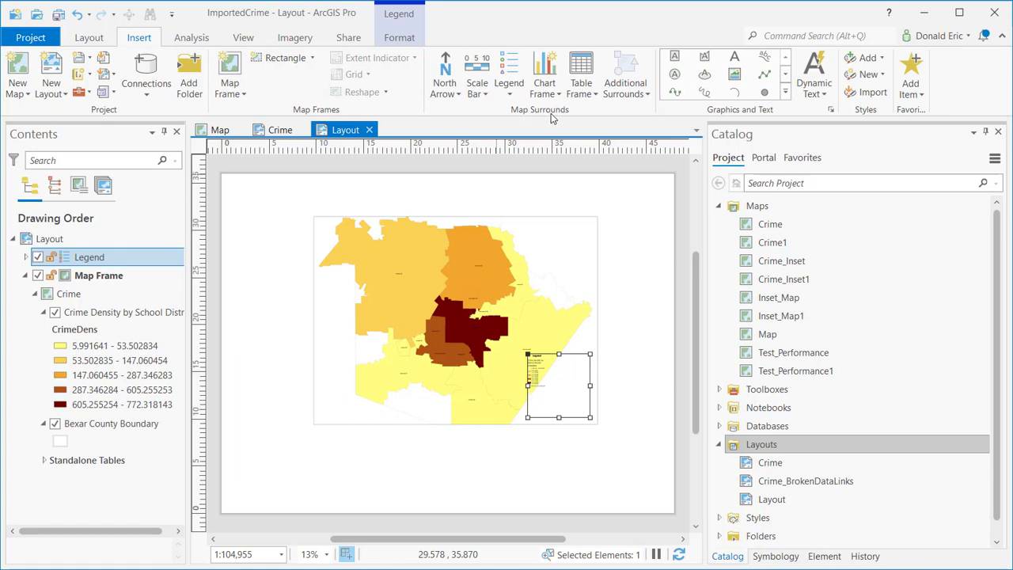
- Examine the available north arrow and scale bar styles without inserting any
{"action": "left_click", "coordinate": [456, 94]}
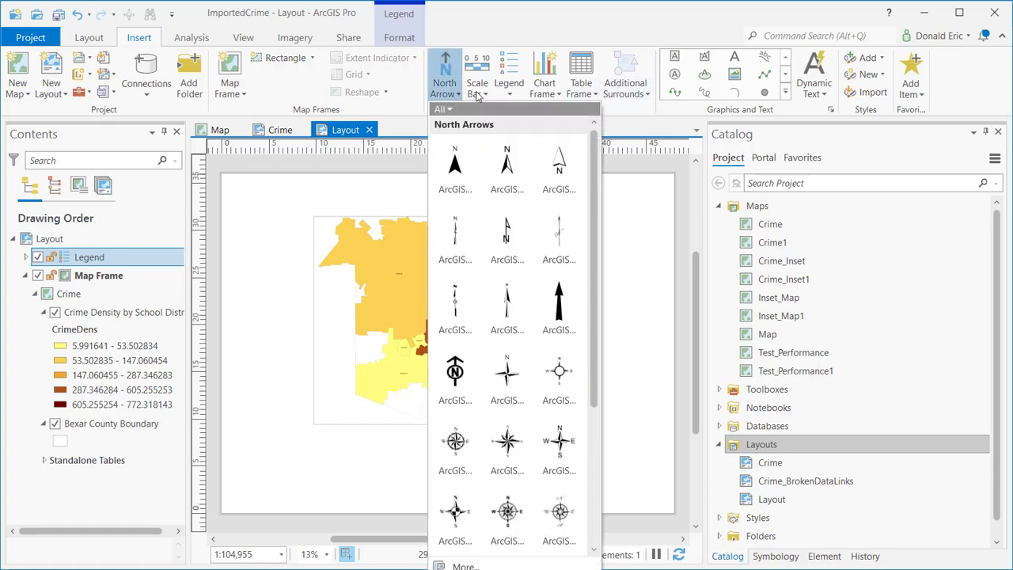
{"action": "left_click", "coordinate": [477, 95]}
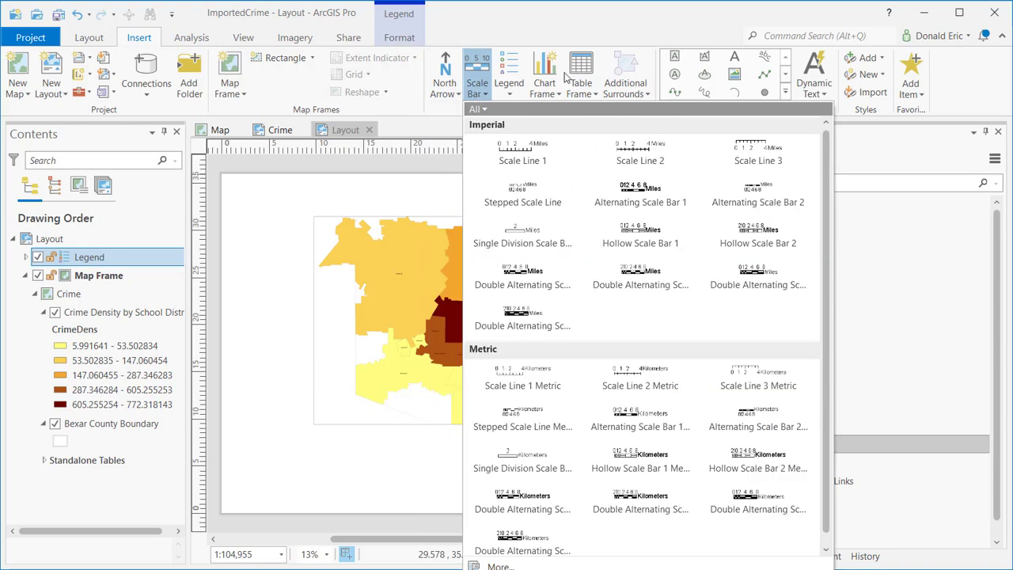
{"action": "left_click", "coordinate": [588, 30]}
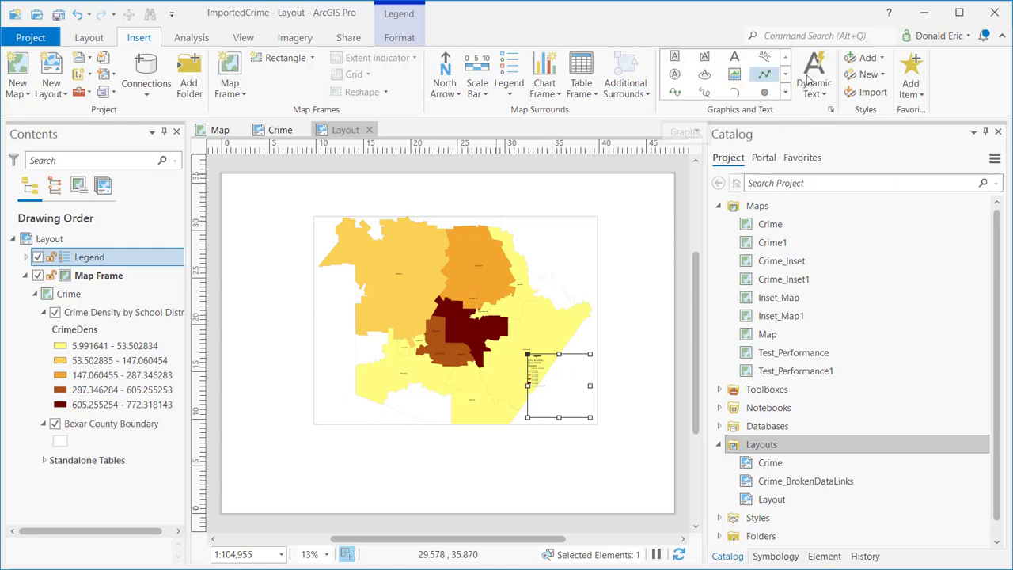
- Insert the Current Time dynamic text in a box about 13 in wide and 3 in high above the map frame's upper-right corner
{"action": "left_click", "coordinate": [825, 94]}
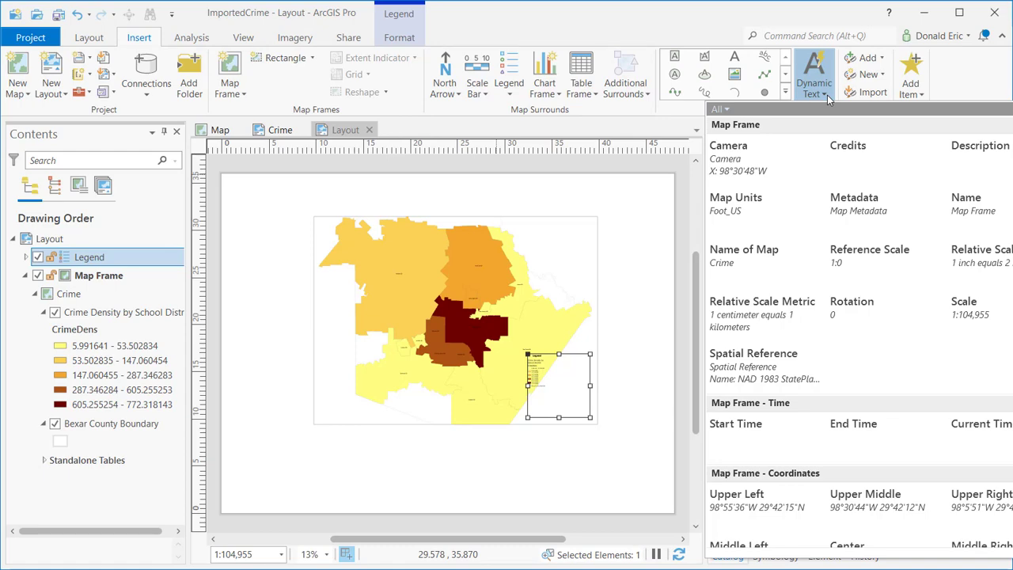
{"action": "scroll", "coordinate": [825, 230], "scroll_direction": "down", "scroll_amount": 5}
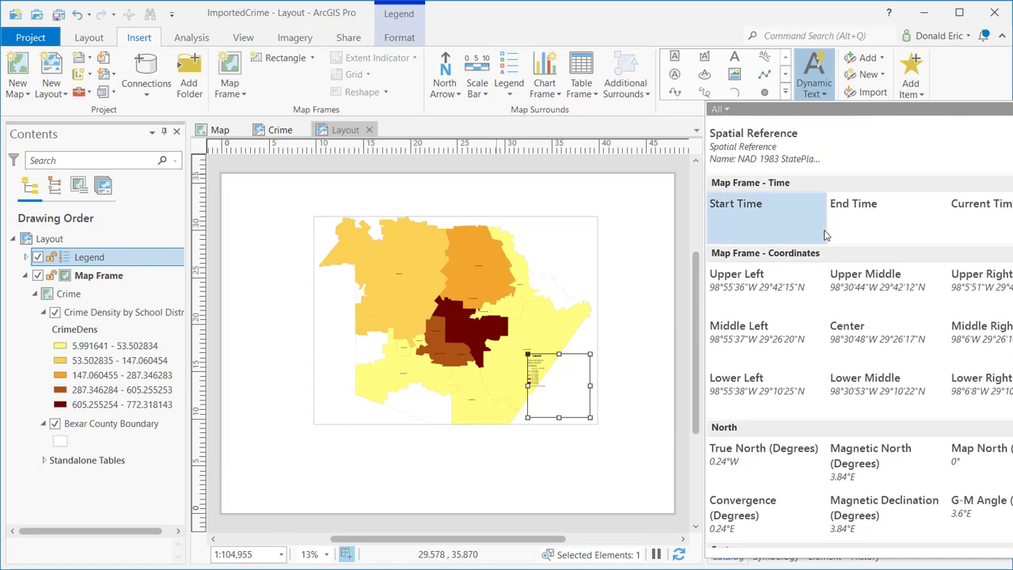
{"action": "scroll", "coordinate": [825, 233], "scroll_direction": "down", "scroll_amount": 5}
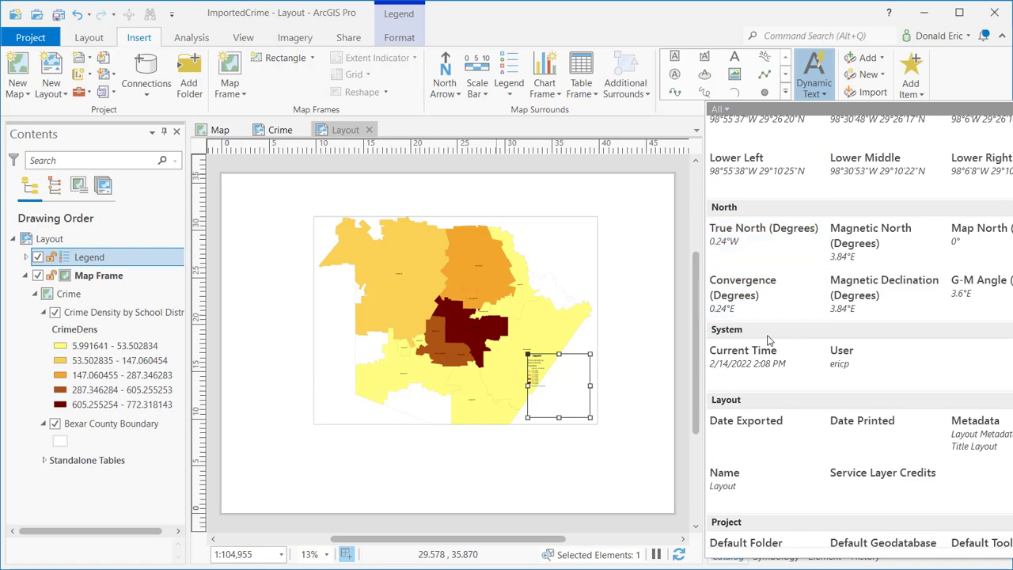
{"action": "left_click", "coordinate": [754, 358]}
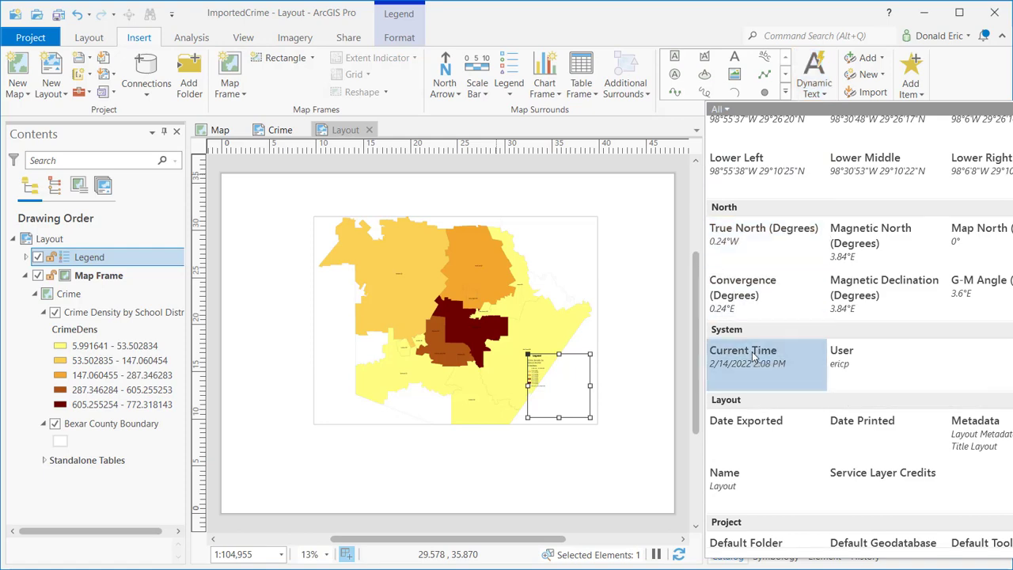
{"action": "left_click_drag", "start_coordinate": [561, 207], "coordinate": [651, 208]}
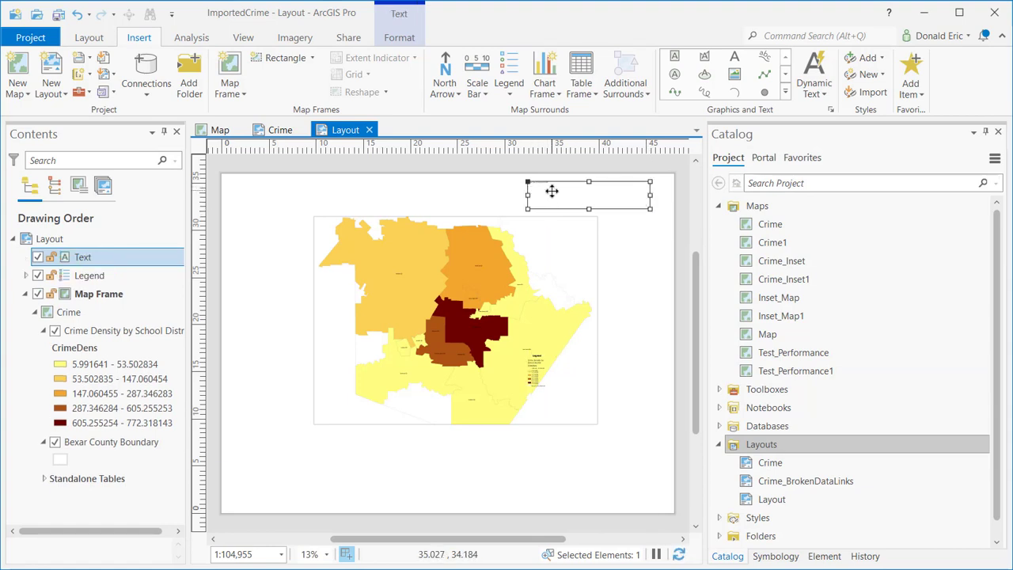
- Examine the Current Time text up close at the upper-left corner of its box on the layout
{"action": "scroll", "coordinate": [551, 191], "scroll_direction": "up", "scroll_amount": 5}
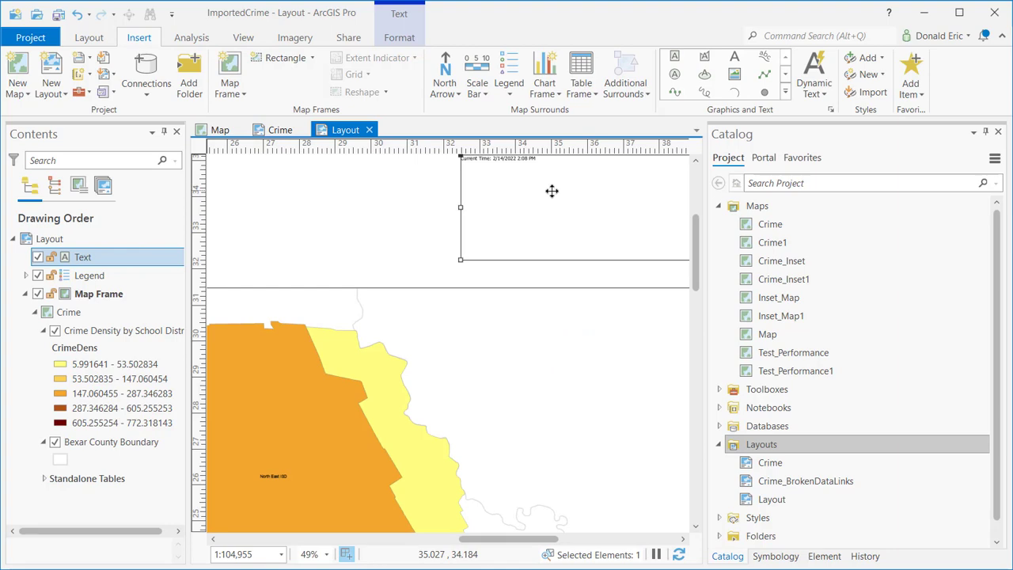
{"action": "scroll", "coordinate": [552, 190], "scroll_direction": "up", "scroll_amount": 4}
{"action": "left_click", "coordinate": [95, 39]}
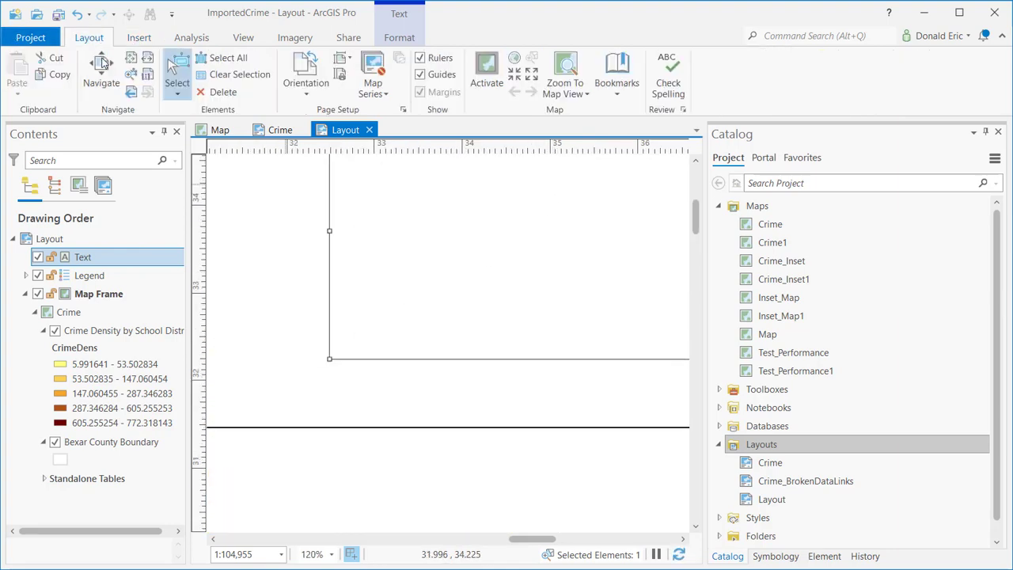
{"action": "left_click", "coordinate": [101, 72]}
{"action": "left_click_drag", "start_coordinate": [443, 255], "coordinate": [480, 425]}
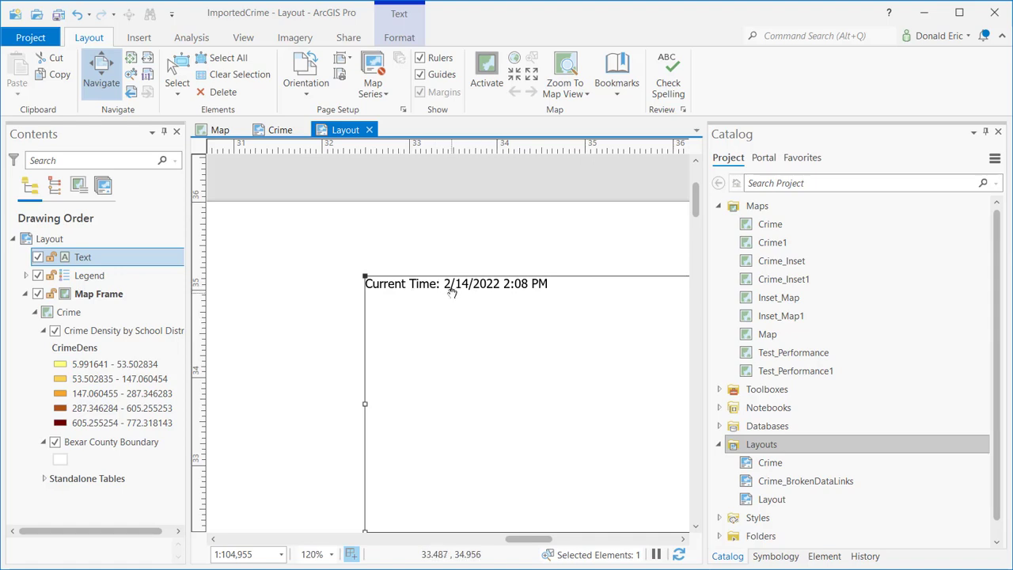
{"action": "scroll", "coordinate": [456, 294], "scroll_direction": "down", "scroll_amount": 2}
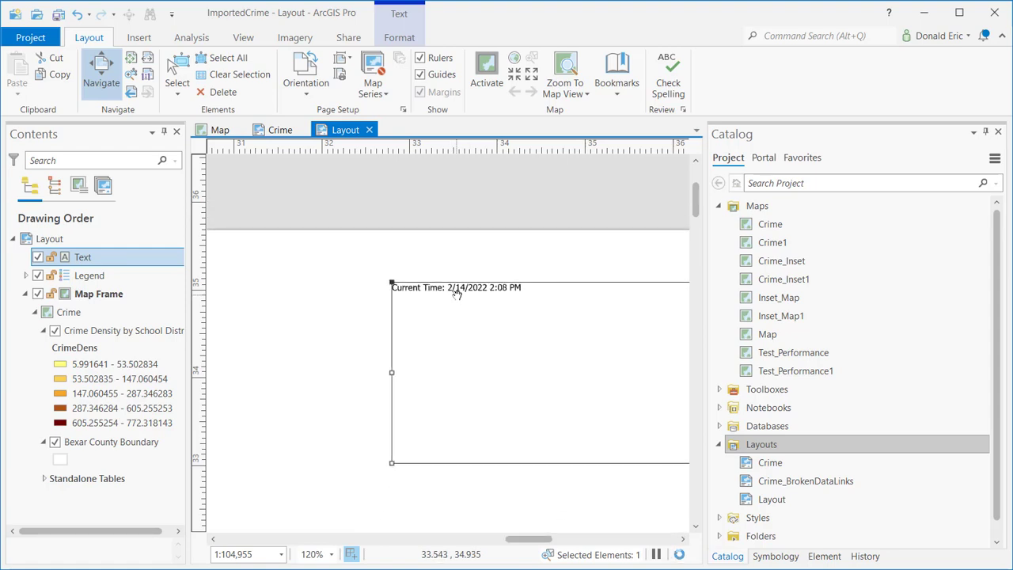
{"action": "scroll", "coordinate": [457, 294], "scroll_direction": "down", "scroll_amount": 2}
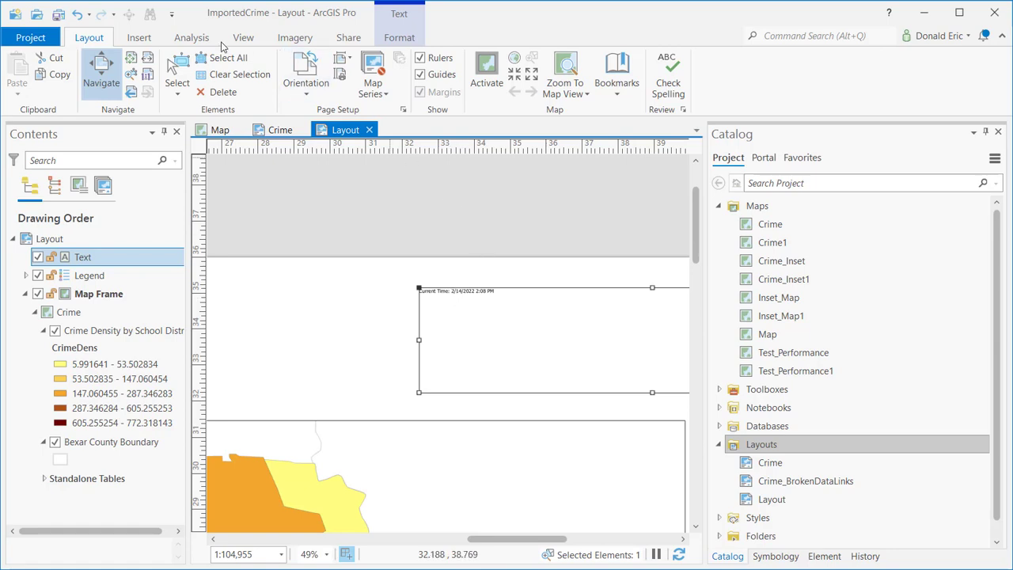
- Examine the available dynamic text options, from the map frame, coordinate, north and system entries to the layout, project and table entries
{"action": "left_click", "coordinate": [141, 38]}
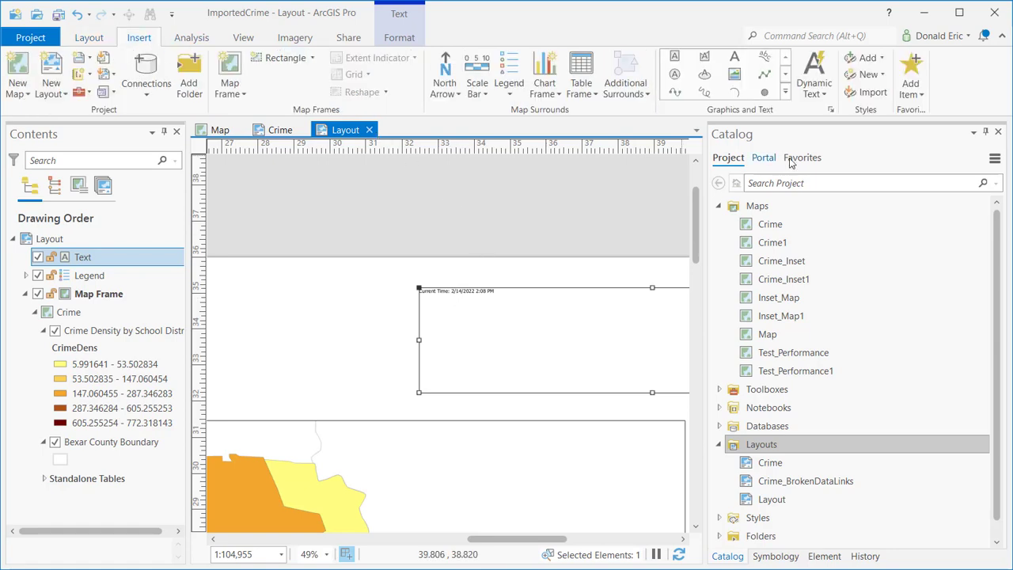
{"action": "left_click", "coordinate": [822, 92]}
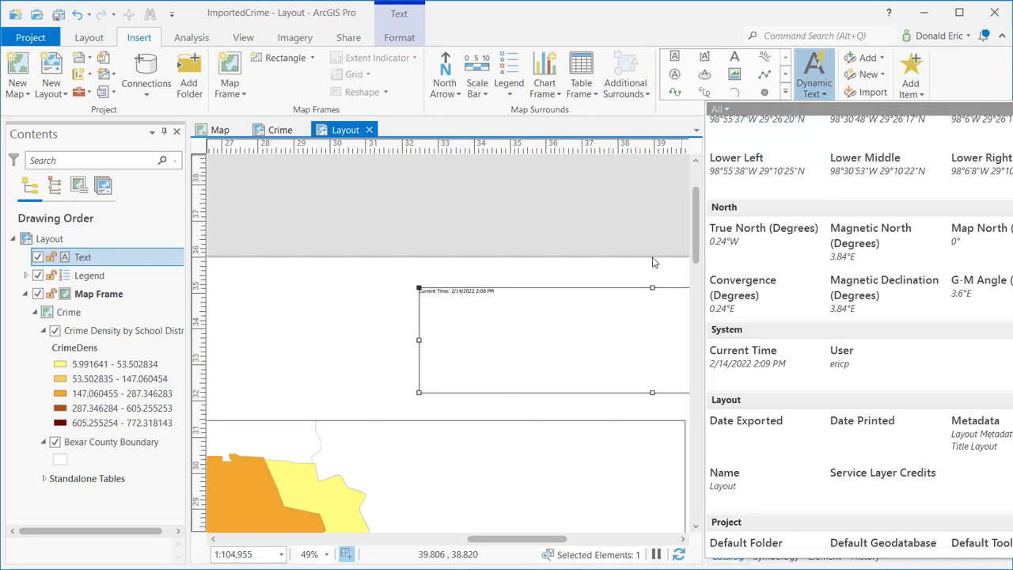
{"action": "scroll", "coordinate": [859, 330], "scroll_direction": "down", "scroll_amount": 10}
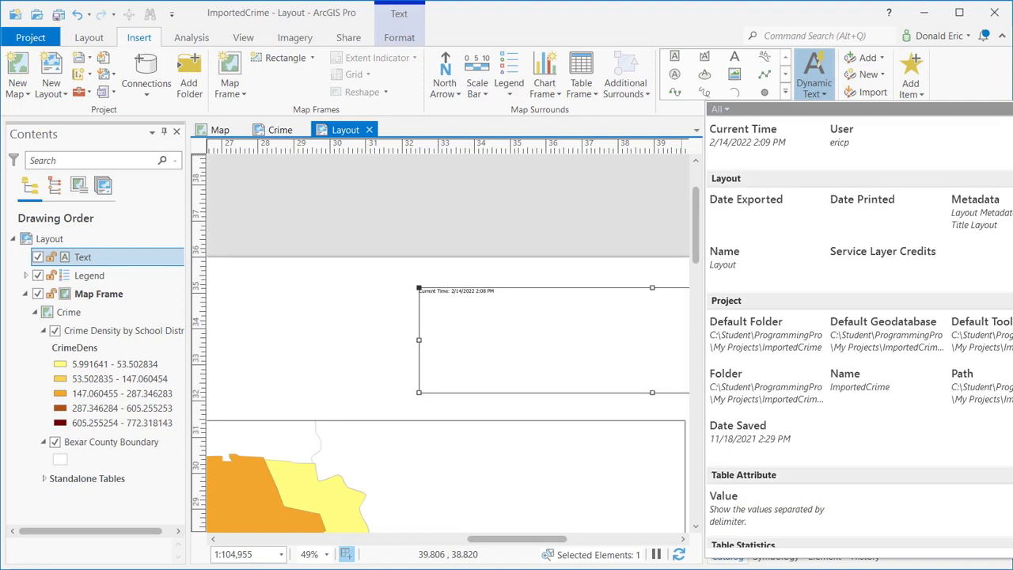
{"action": "scroll", "coordinate": [860, 331], "scroll_direction": "up", "scroll_amount": 8}
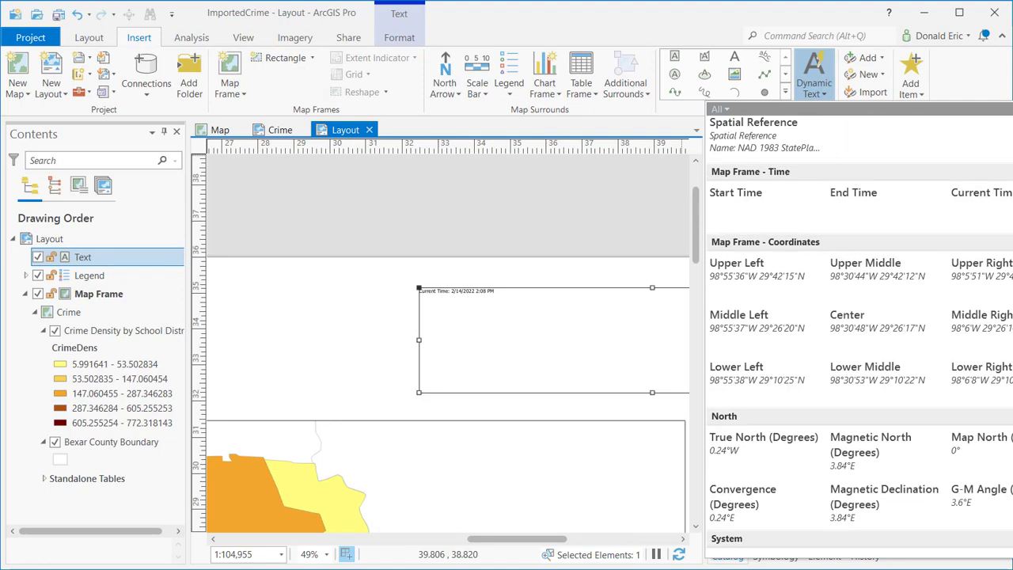
{"action": "scroll", "coordinate": [860, 330], "scroll_direction": "down", "scroll_amount": 5}
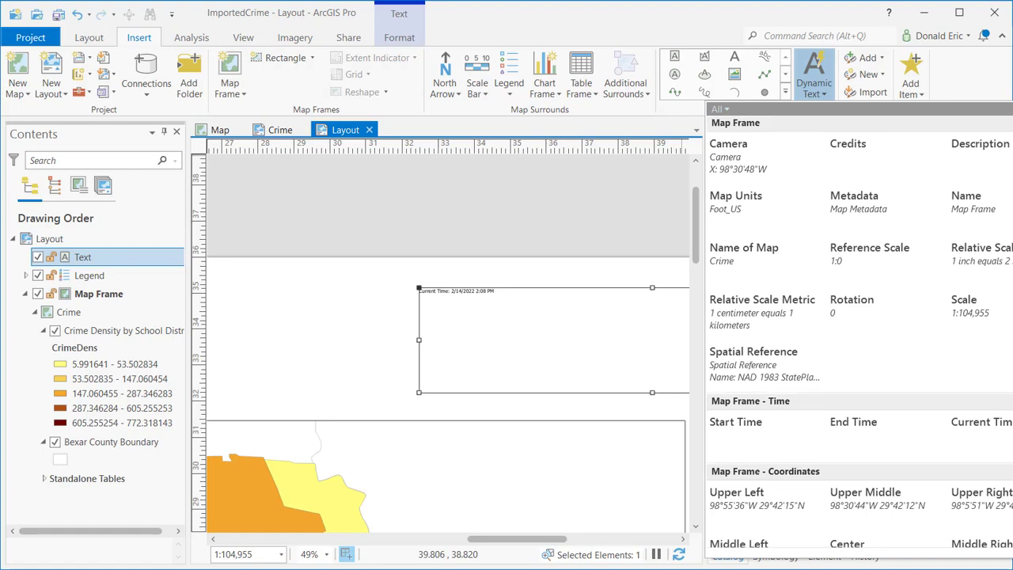
{"action": "scroll", "coordinate": [860, 330], "scroll_direction": "down", "scroll_amount": 2}
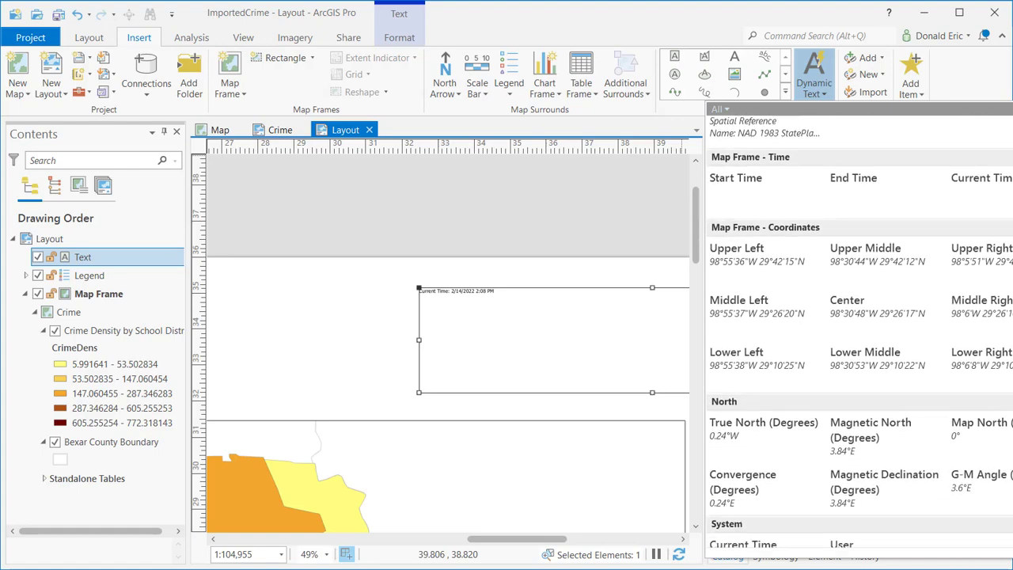
{"action": "scroll", "coordinate": [860, 331], "scroll_direction": "down", "scroll_amount": 2}
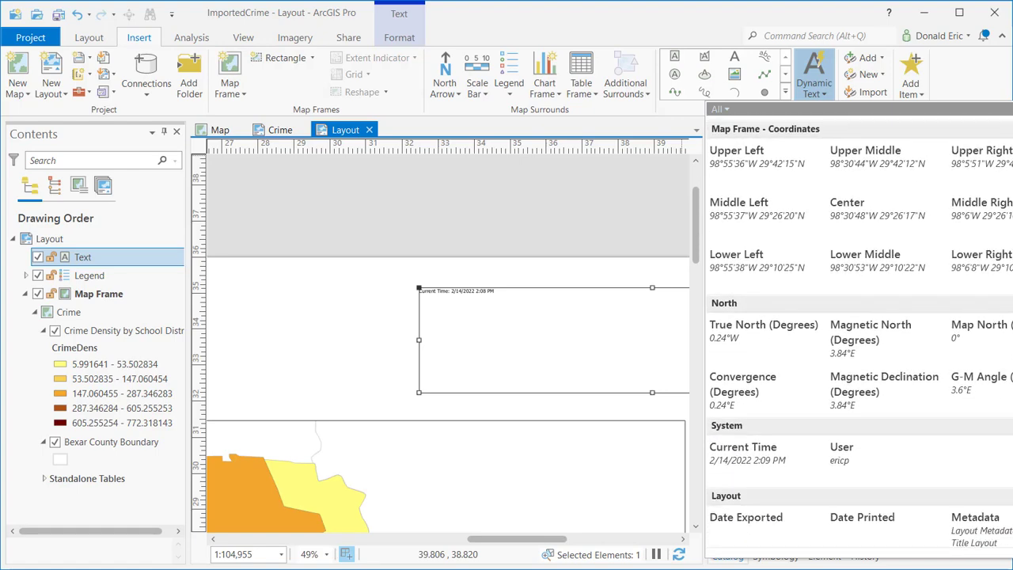
{"action": "scroll", "coordinate": [859, 331], "scroll_direction": "down", "scroll_amount": 7}
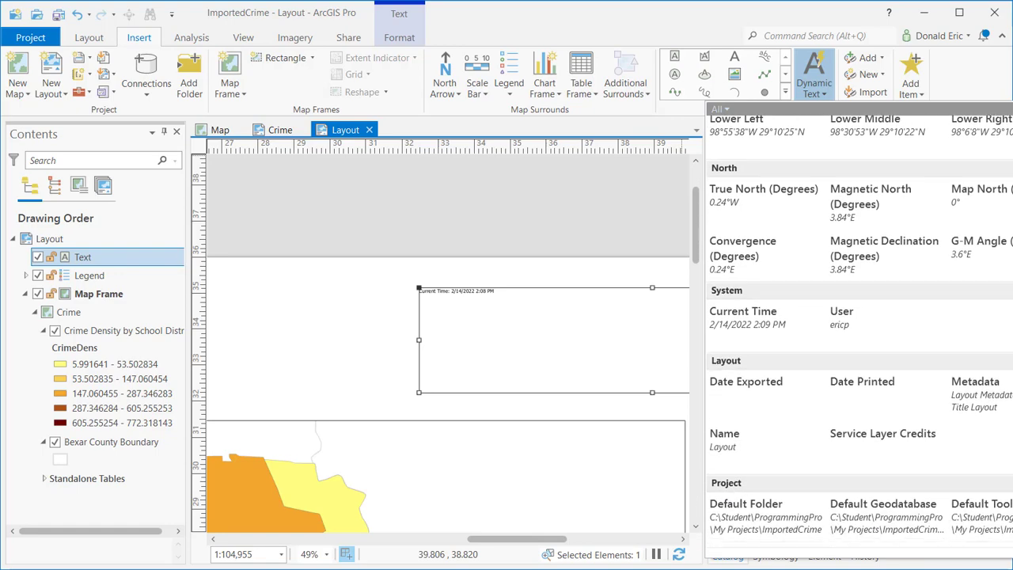
{"action": "scroll", "coordinate": [860, 331], "scroll_direction": "down", "scroll_amount": 3}
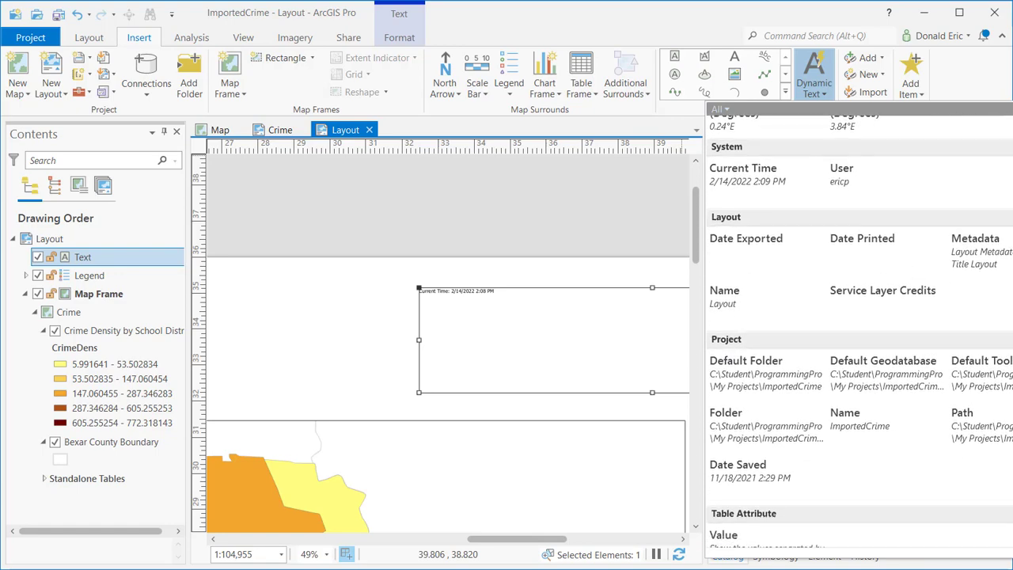
{"action": "scroll", "coordinate": [860, 331], "scroll_direction": "down", "scroll_amount": 5}
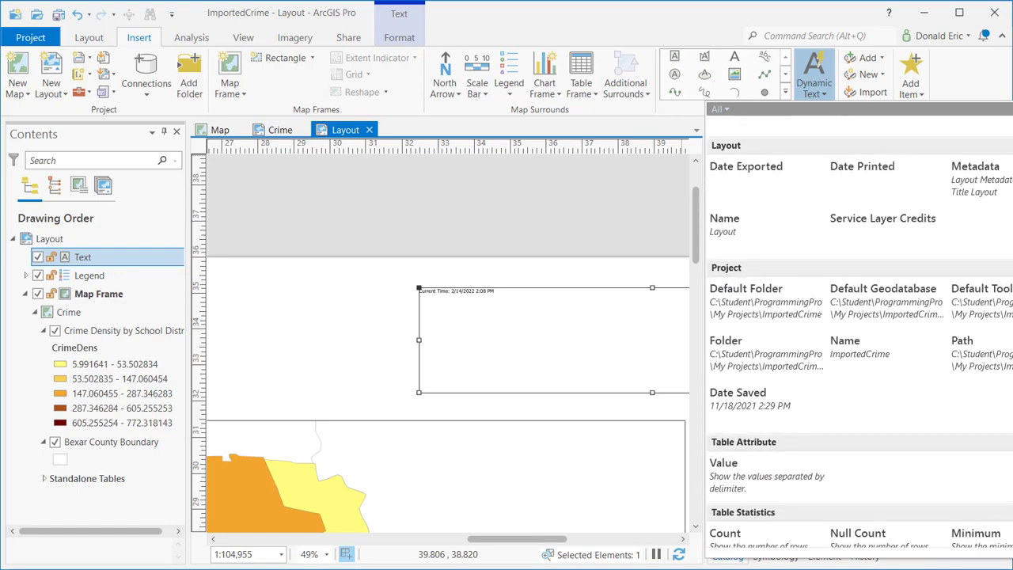
{"action": "scroll", "coordinate": [860, 331], "scroll_direction": "down", "scroll_amount": 3}
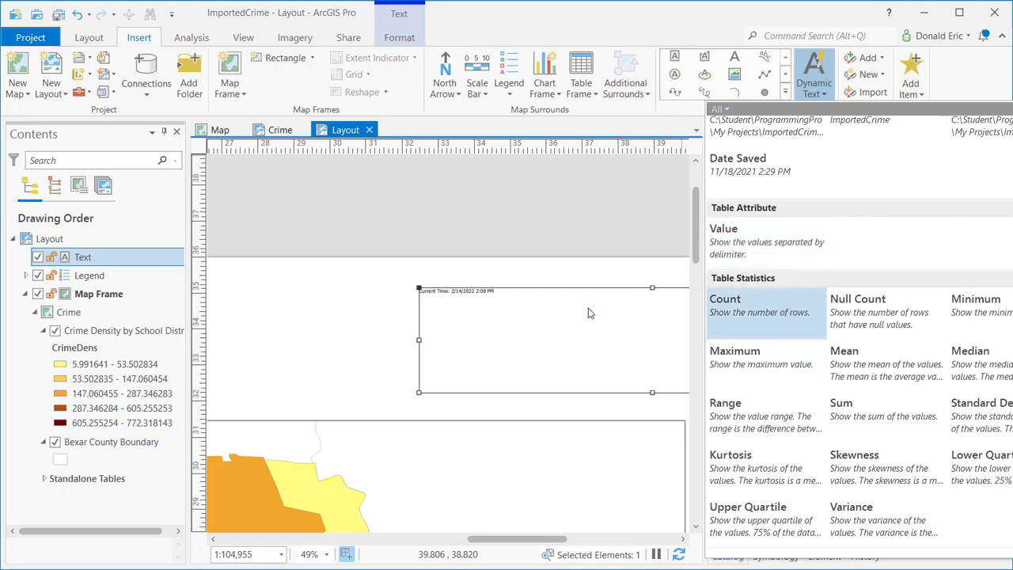
{"action": "scroll", "coordinate": [310, 333], "scroll_direction": "down", "scroll_amount": 5}
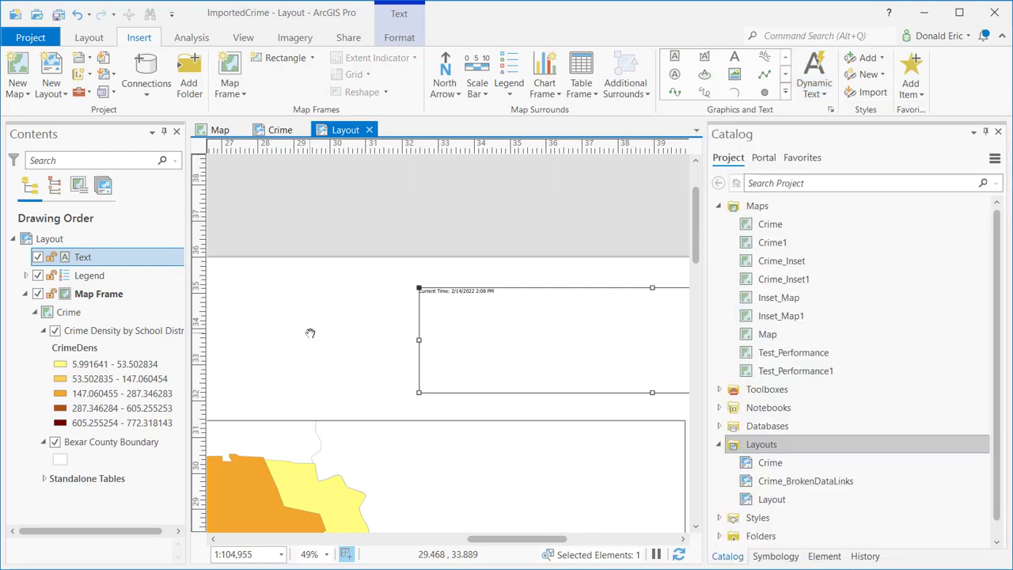
- Review the north arrow and scale bar styles and the maps offered for map frames without inserting any
{"action": "left_click_drag", "start_coordinate": [310, 331], "coordinate": [475, 179]}
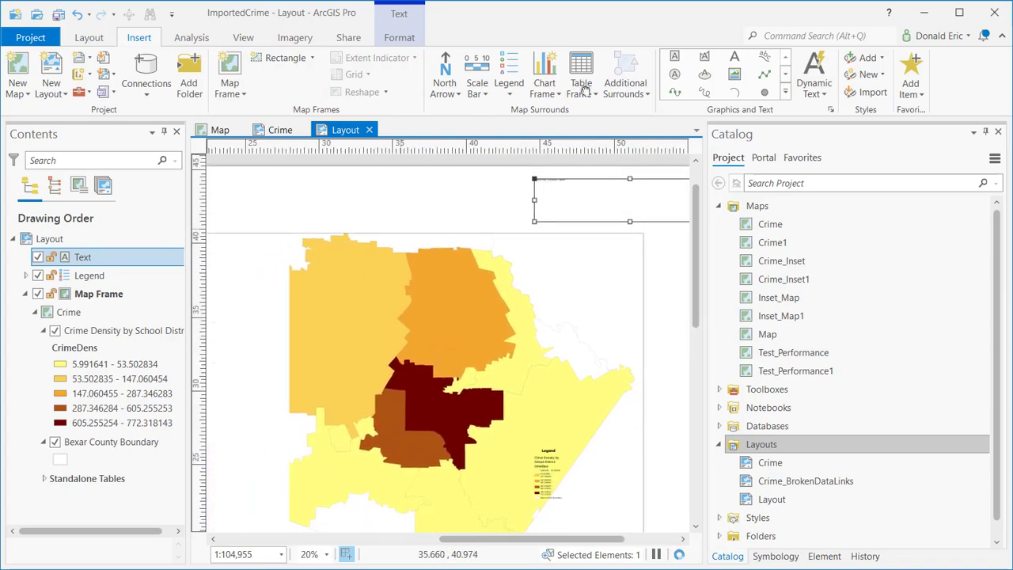
{"action": "left_click", "coordinate": [444, 87]}
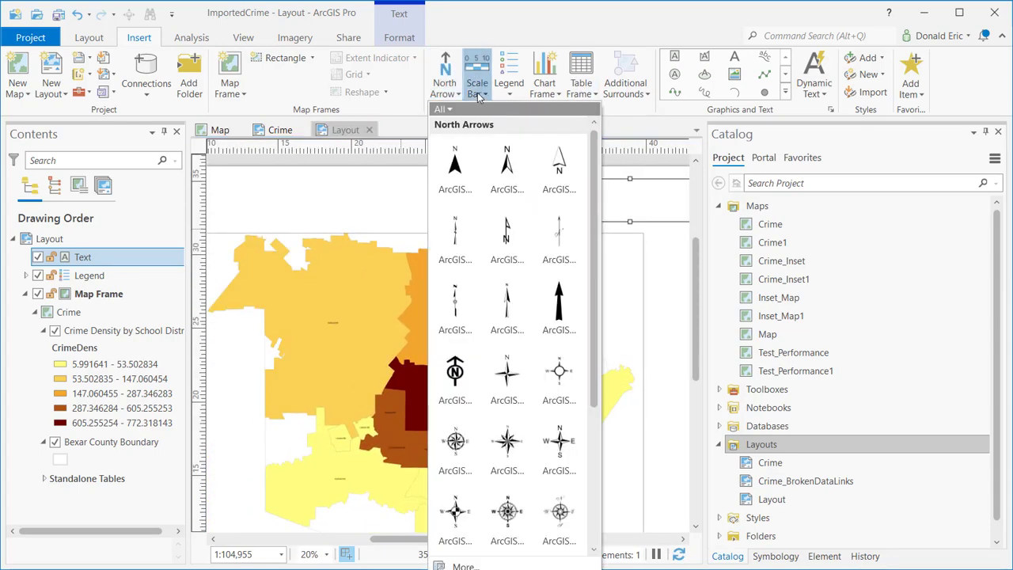
{"action": "left_click", "coordinate": [481, 93]}
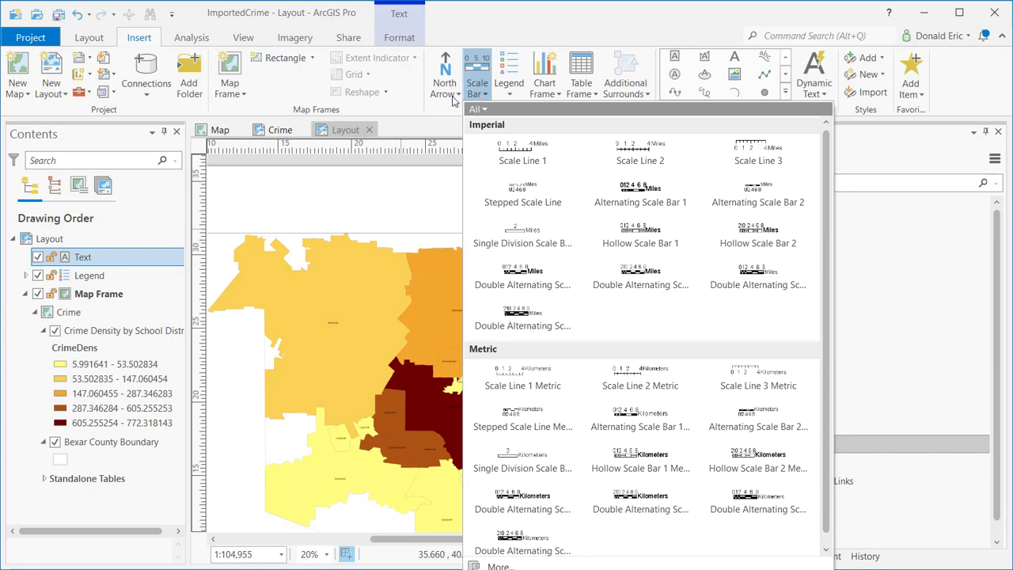
{"action": "left_click", "coordinate": [454, 96]}
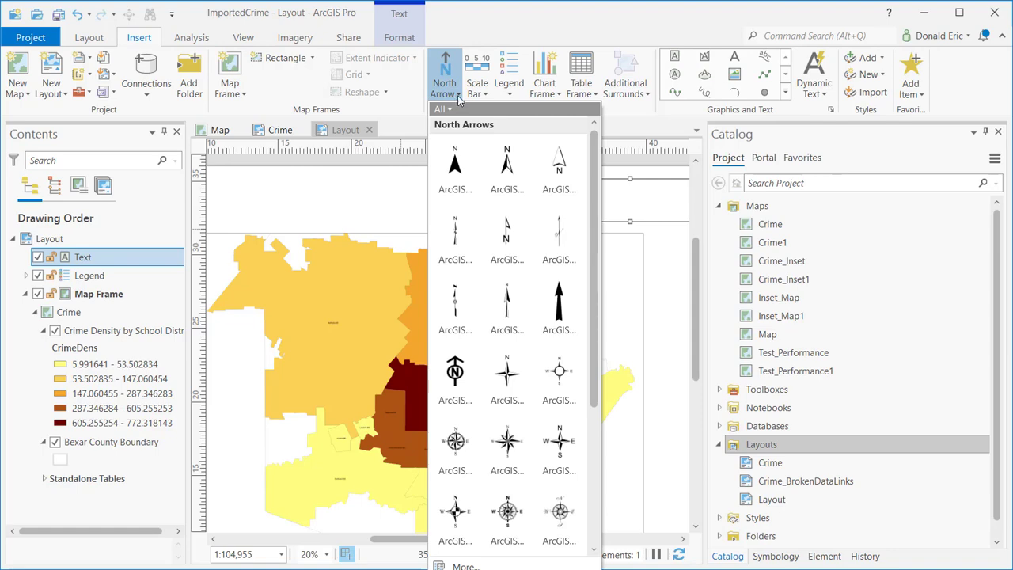
{"action": "left_click", "coordinate": [690, 18]}
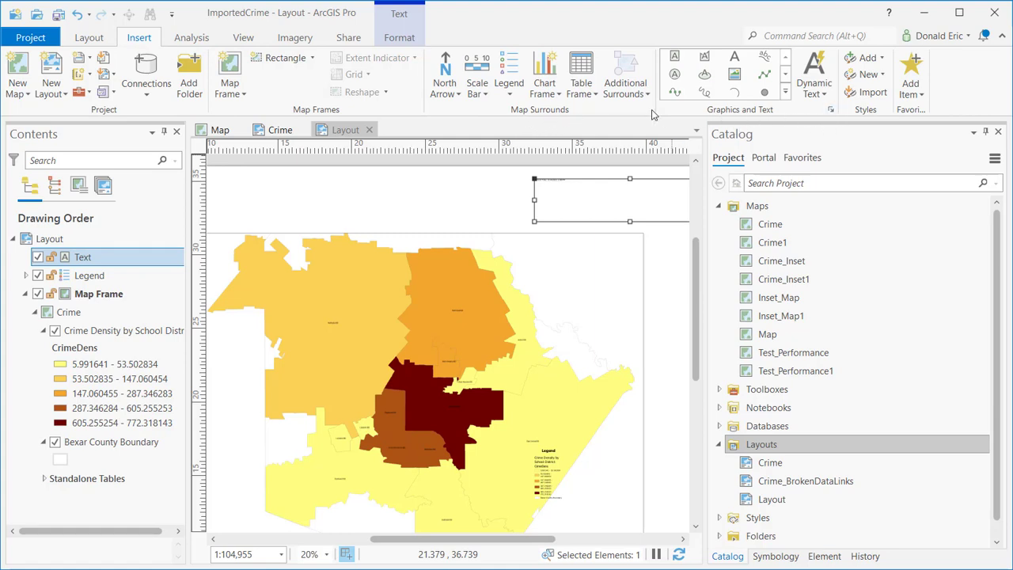
{"action": "left_click", "coordinate": [242, 95]}
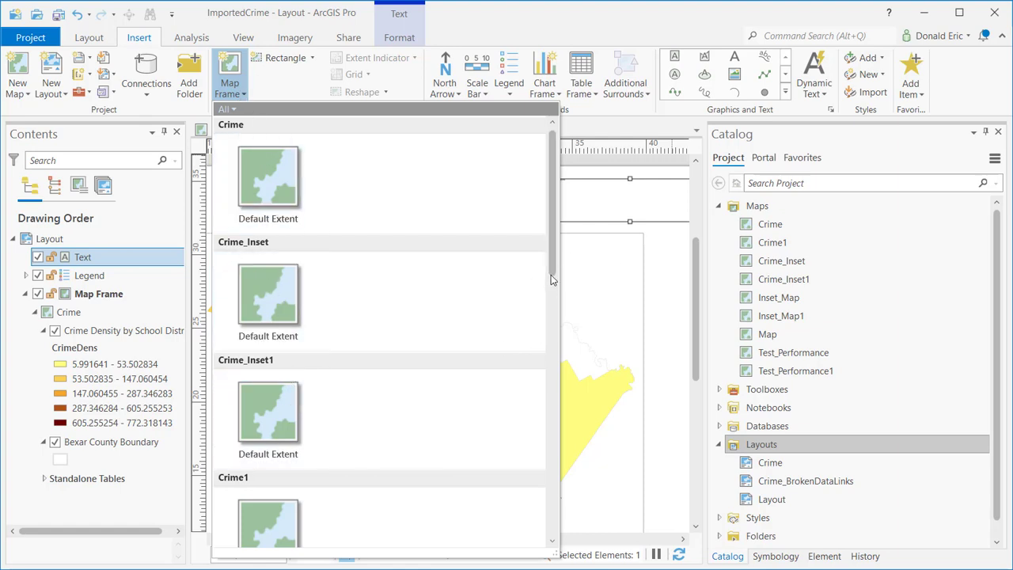
{"action": "left_click_drag", "start_coordinate": [553, 278], "coordinate": [555, 340]}
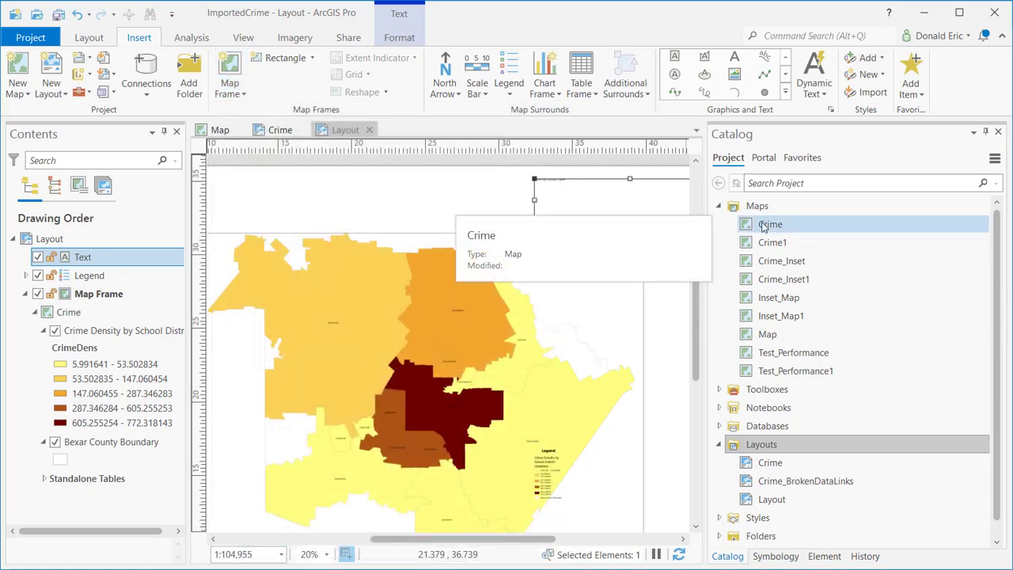
- Open the Crime map from the project's maps and select its entry in the contents
{"action": "double_click", "coordinate": [767, 225]}
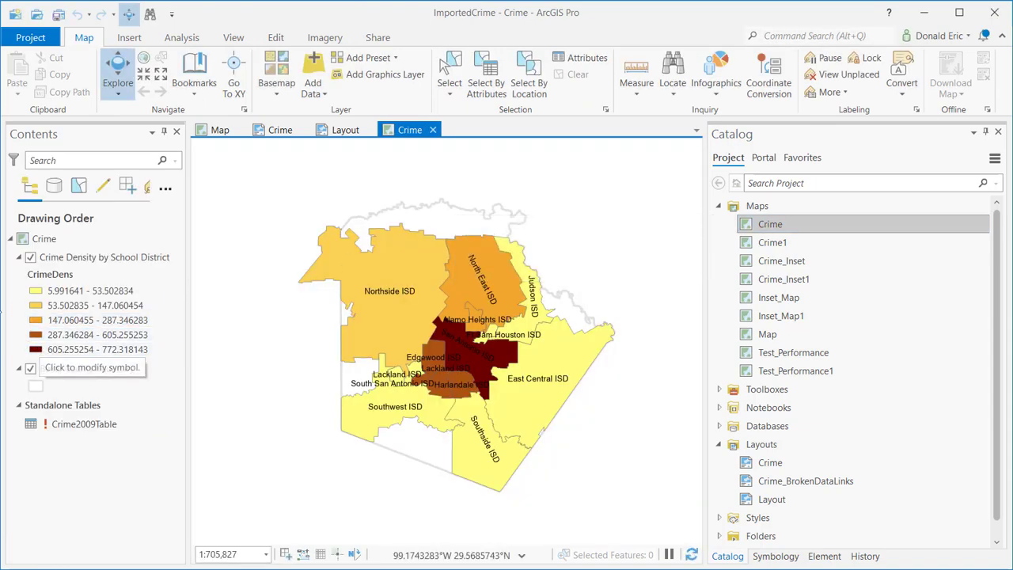
{"action": "left_click", "coordinate": [51, 243]}
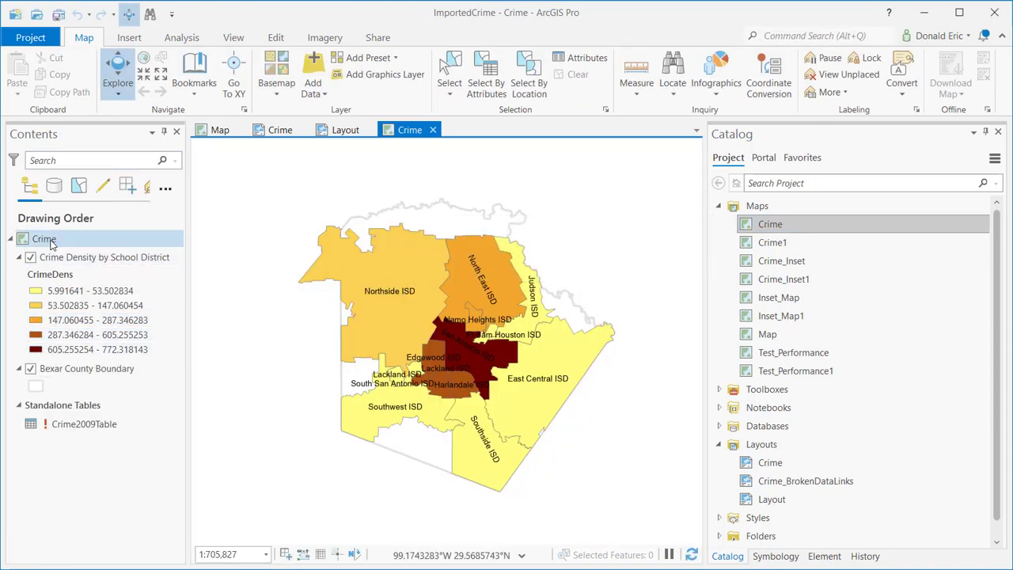
{"action": "left_click", "coordinate": [52, 245]}
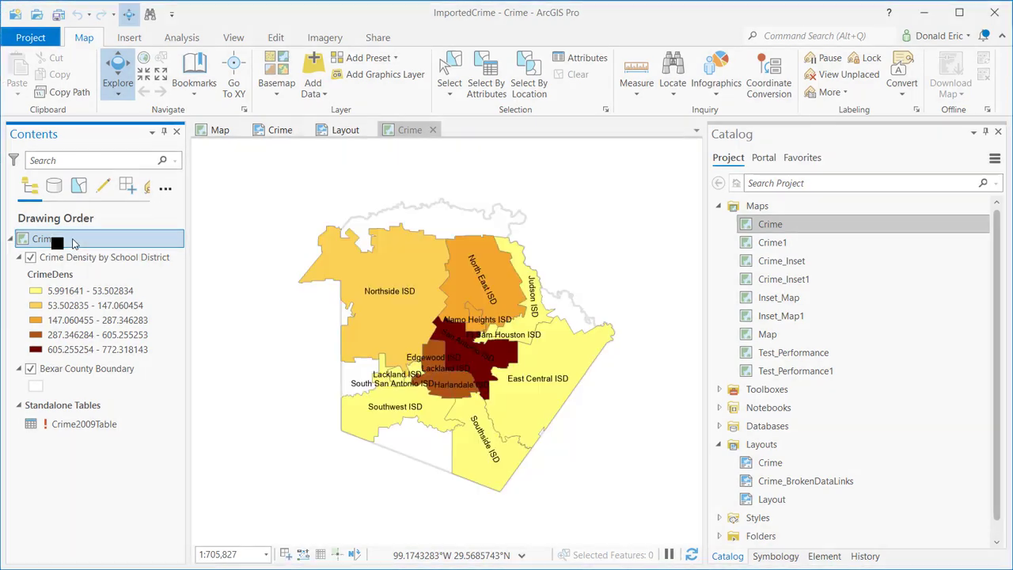
{"action": "left_click", "coordinate": [73, 243]}
{"action": "double_click", "coordinate": [73, 243]}
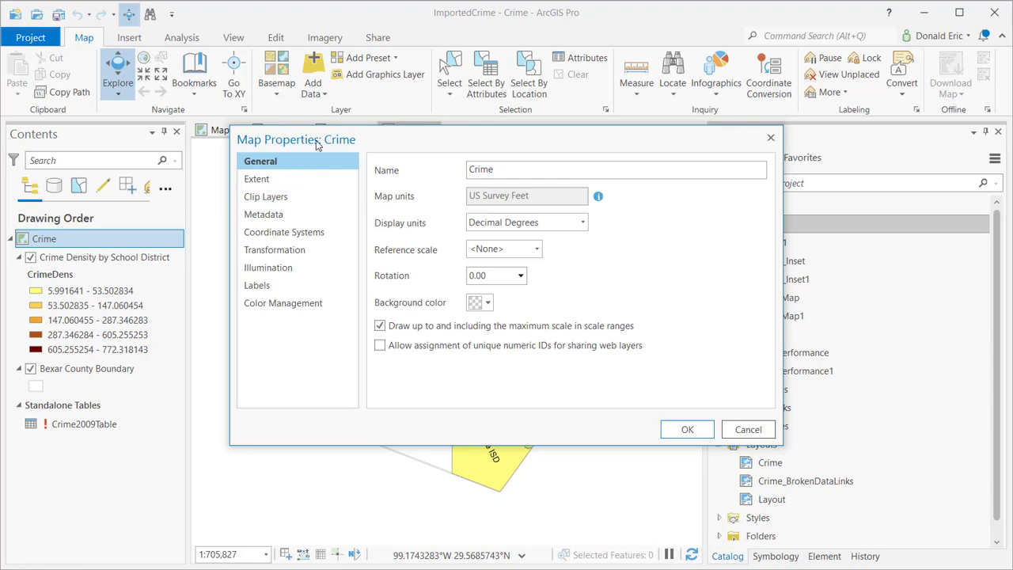
{"action": "left_click", "coordinate": [262, 180]}
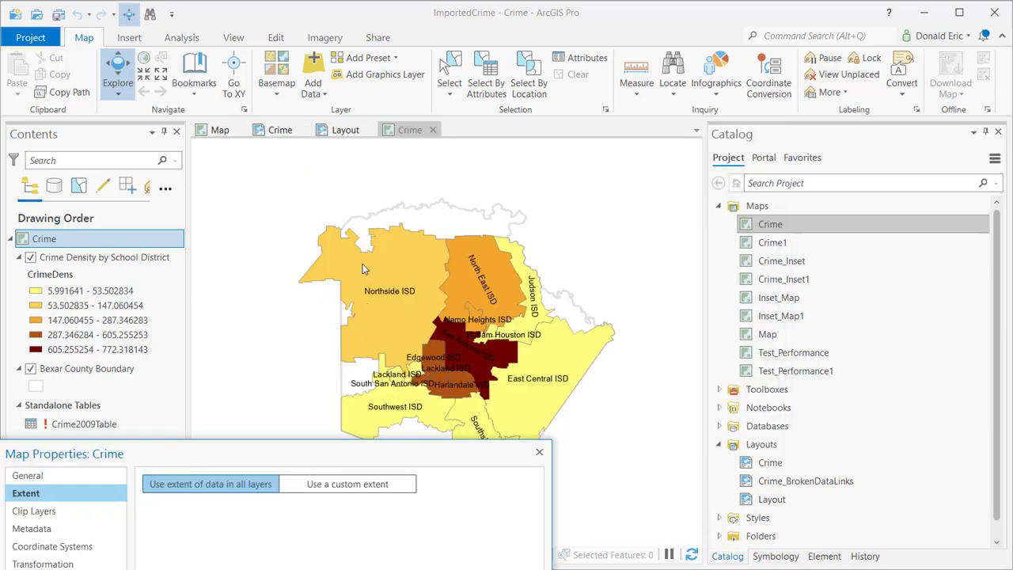
{"action": "left_click_drag", "start_coordinate": [321, 451], "coordinate": [378, 182]}
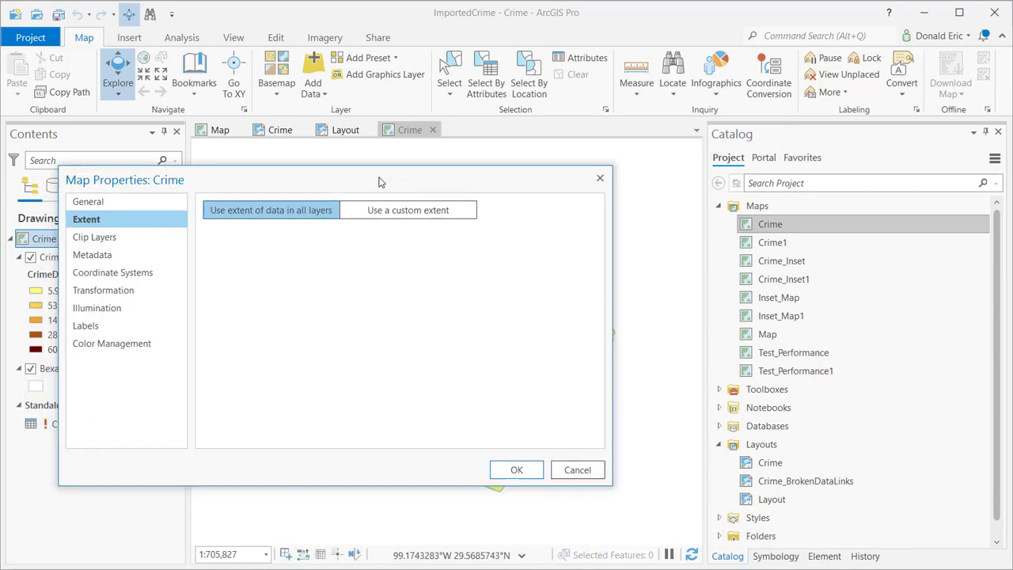
{"action": "left_click", "coordinate": [417, 216]}
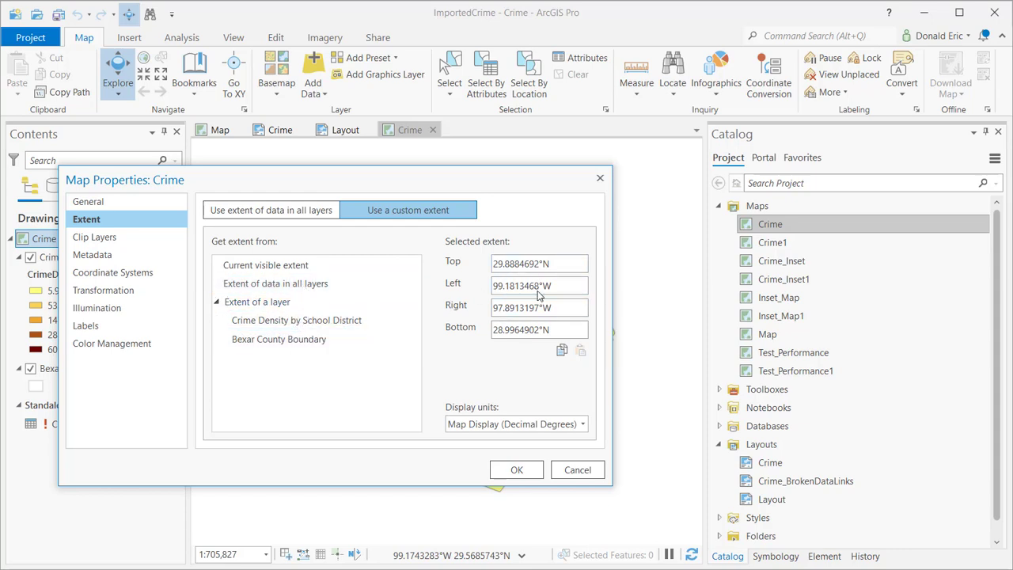
{"action": "left_click", "coordinate": [314, 321]}
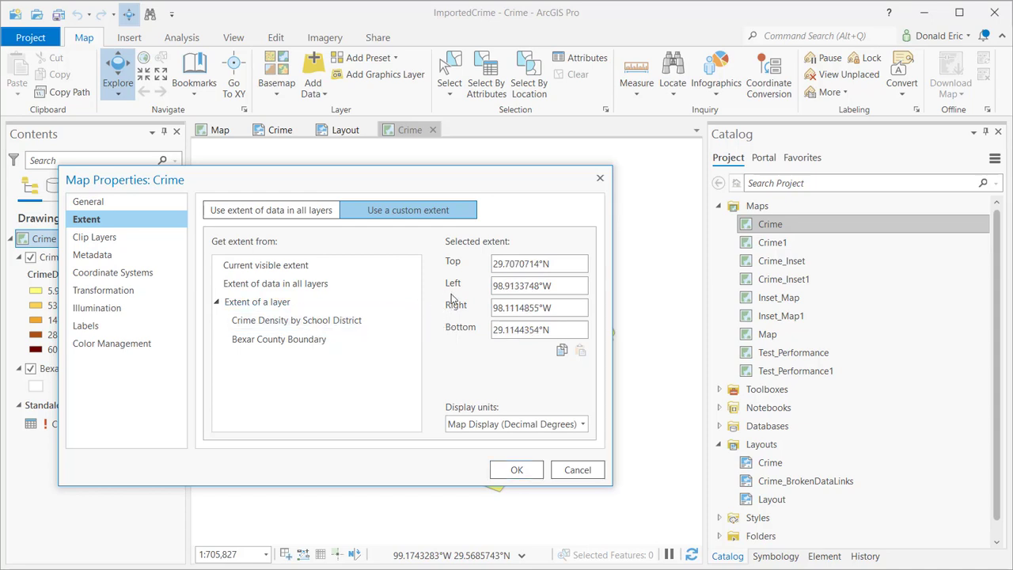
{"action": "left_click", "coordinate": [577, 470]}
- Set the Crime map's custom extent to the visible area around Edgewood, South San Antonio and Harlandale ISD
{"action": "scroll", "coordinate": [461, 366], "scroll_direction": "up", "scroll_amount": 4}
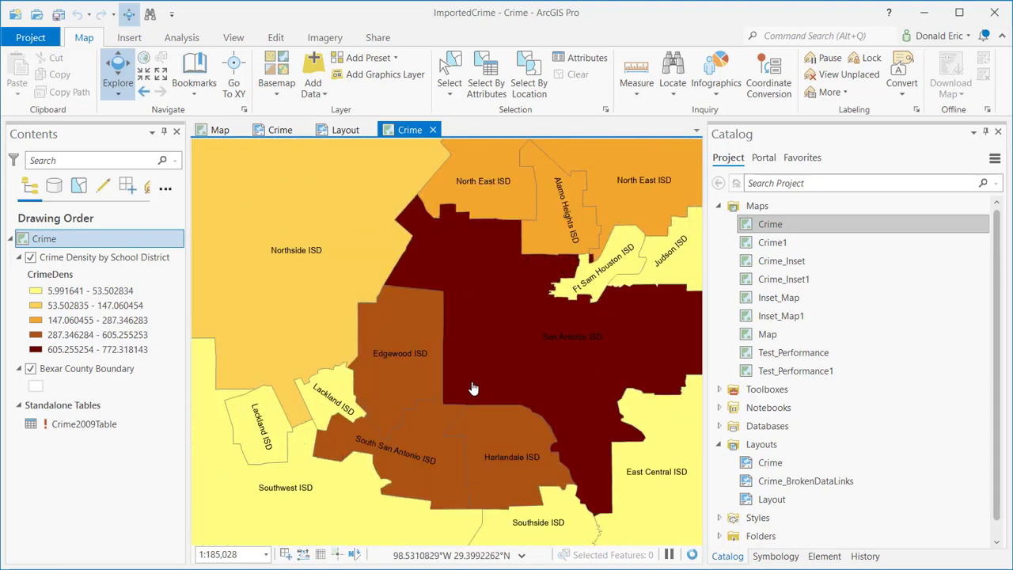
{"action": "scroll", "coordinate": [410, 361], "scroll_direction": "up", "scroll_amount": 1}
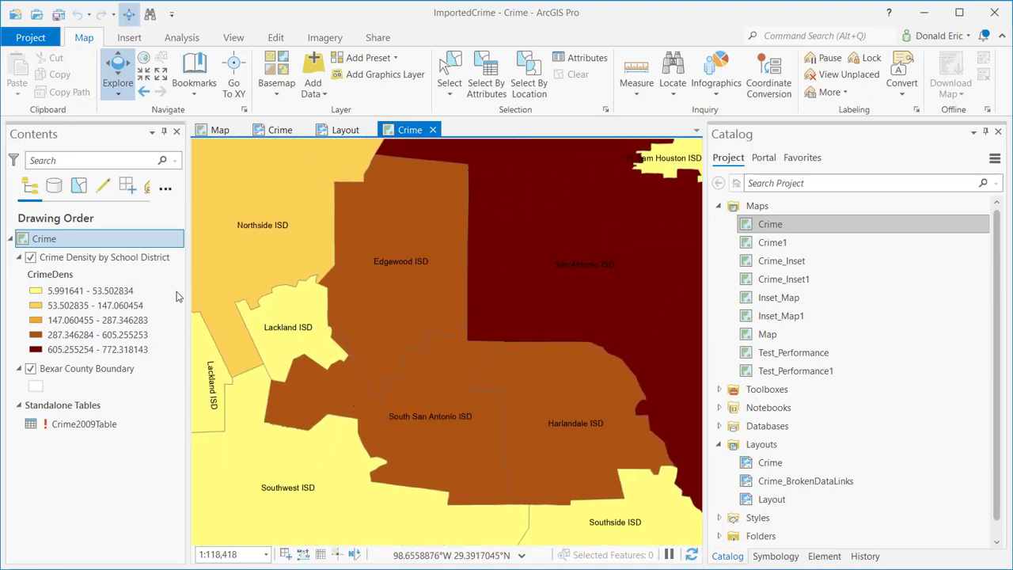
{"action": "double_click", "coordinate": [117, 244]}
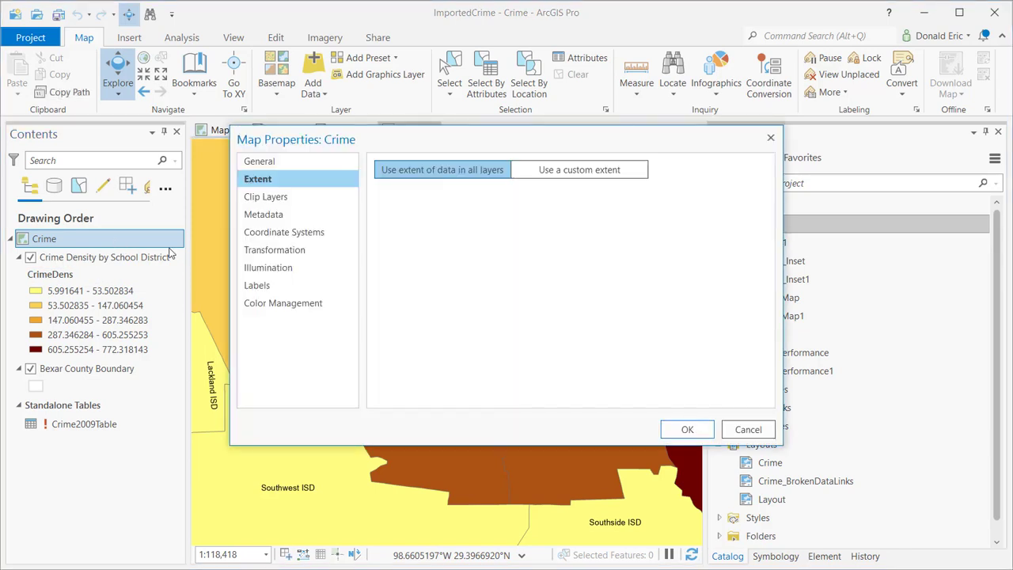
{"action": "left_click", "coordinate": [559, 175]}
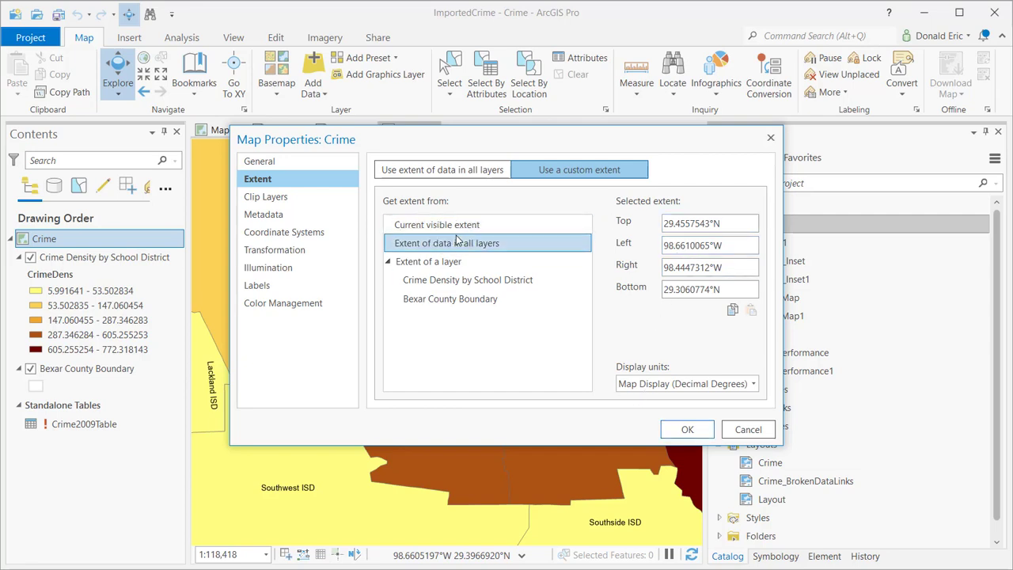
{"action": "left_click", "coordinate": [685, 429]}
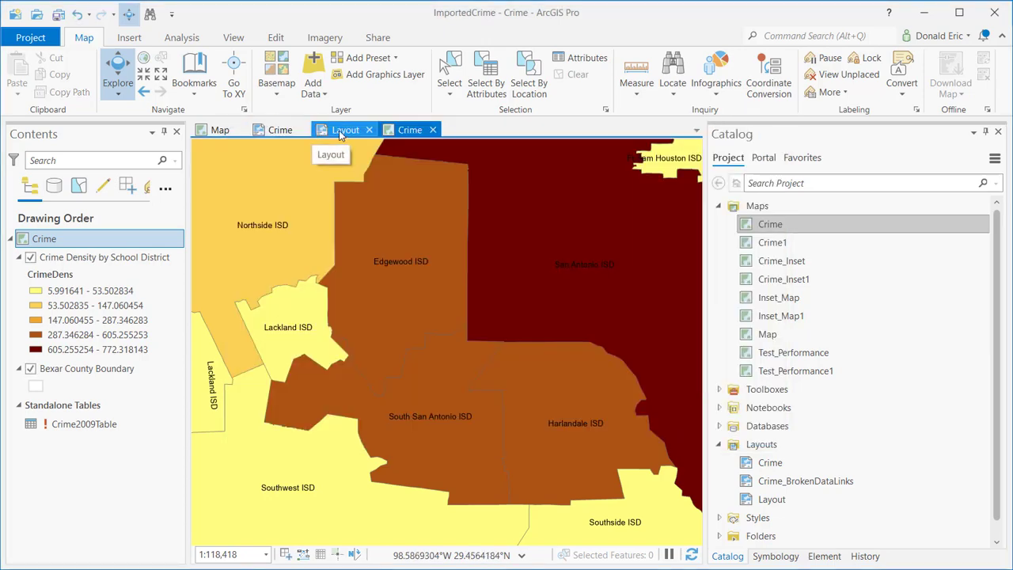
- Delete the Crime map frame from the Layout page together with its associated legend
{"action": "left_click", "coordinate": [336, 131]}
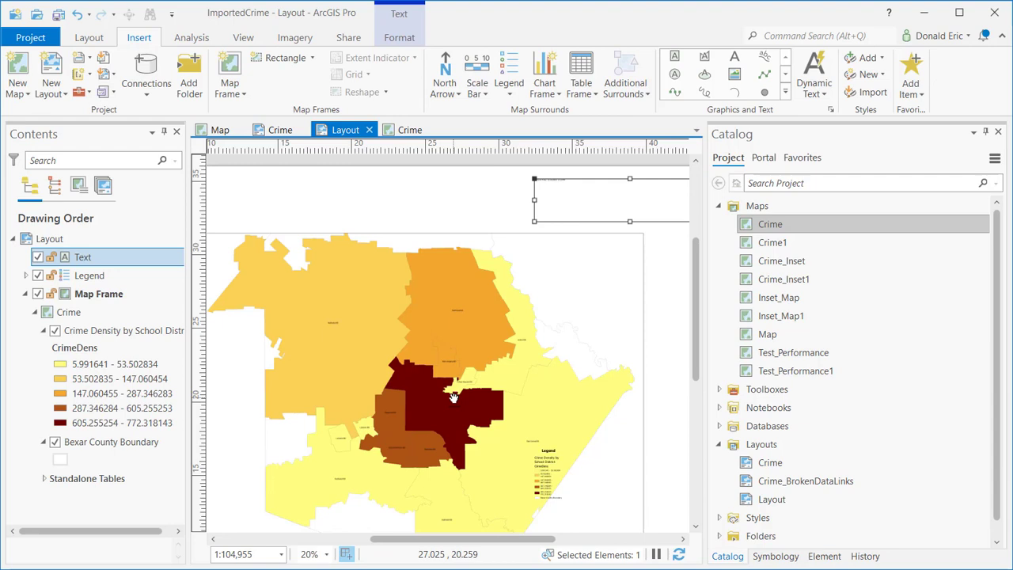
{"action": "scroll", "coordinate": [448, 377], "scroll_direction": "down", "scroll_amount": 3}
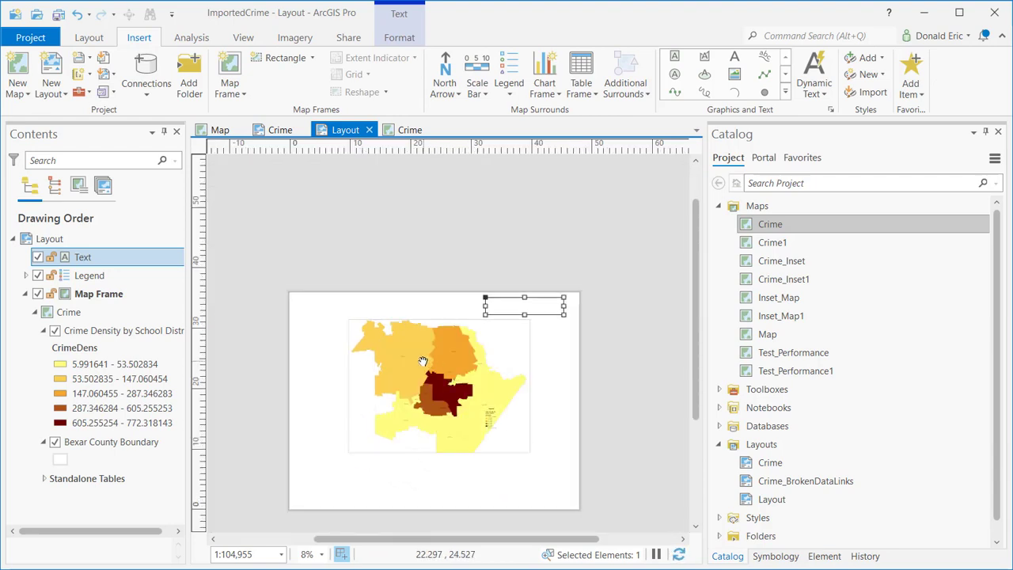
{"action": "left_click", "coordinate": [90, 39]}
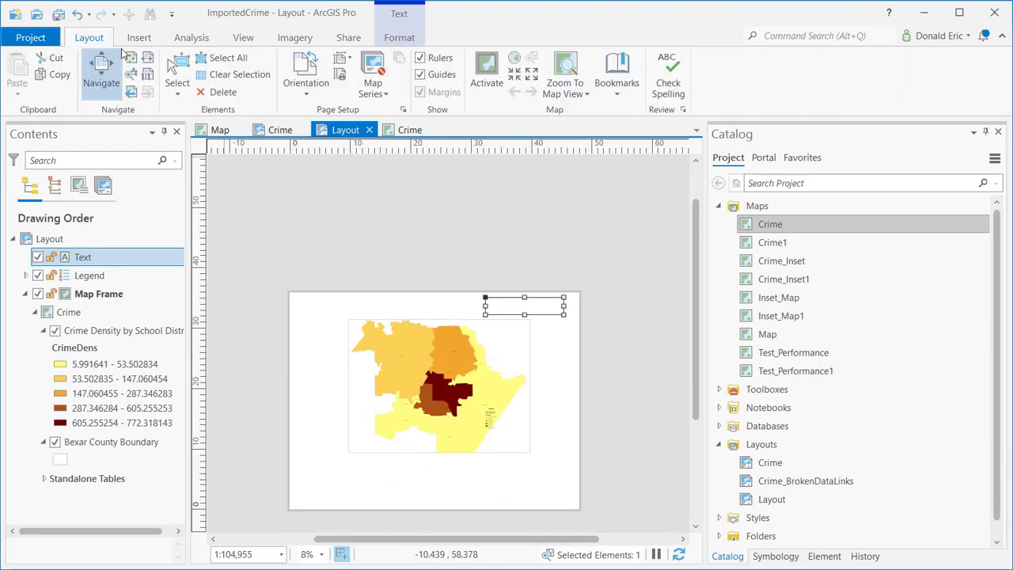
{"action": "left_click", "coordinate": [177, 80]}
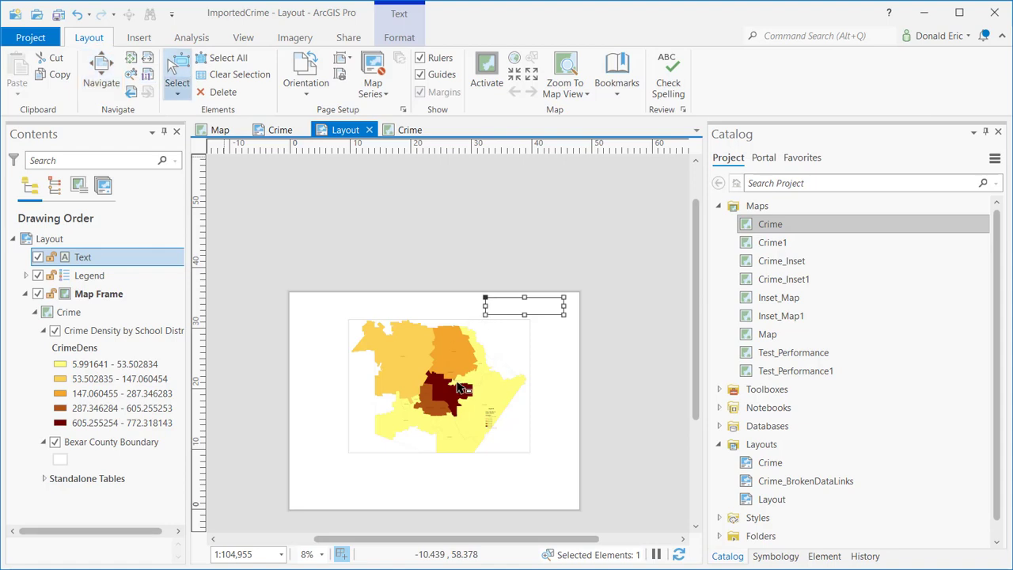
{"action": "left_click", "coordinate": [466, 388]}
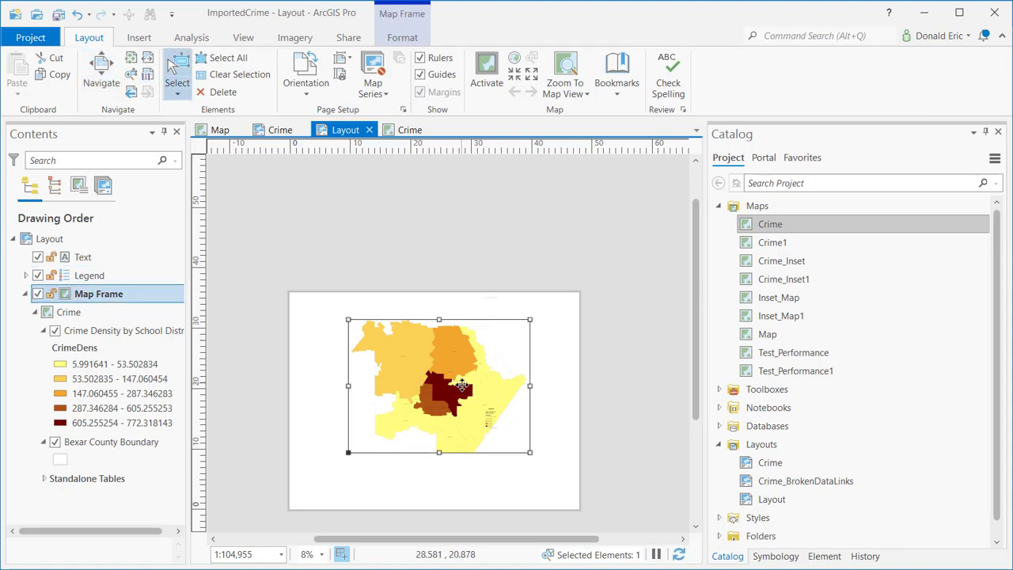
{"action": "key", "text": "Delete"}
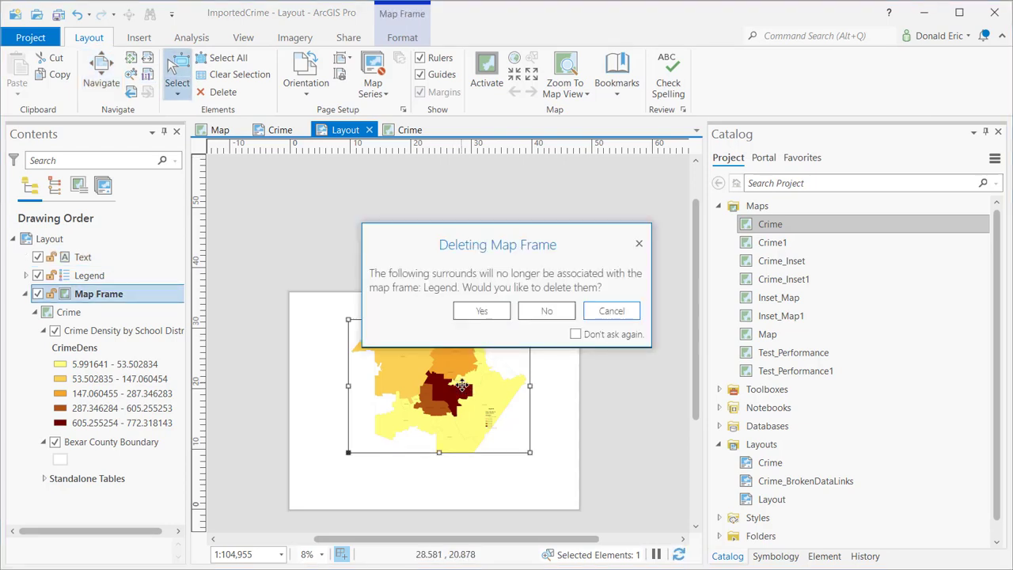
{"action": "left_click", "coordinate": [483, 312]}
- Insert a Crime map frame at its default extent as a large rectangle across the middle of the layout page
{"action": "scroll", "coordinate": [469, 401], "scroll_direction": "up", "scroll_amount": 2}
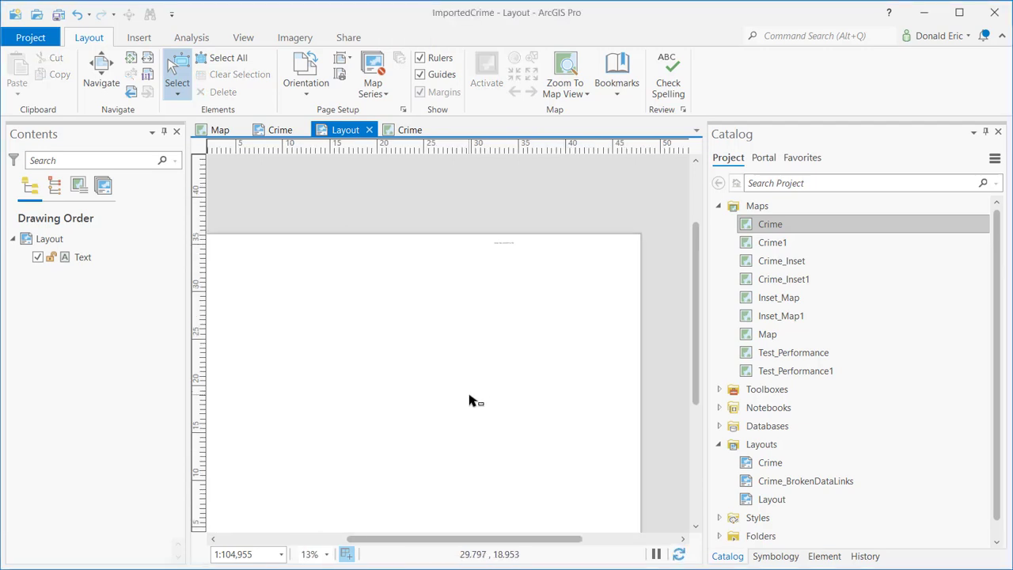
{"action": "left_click", "coordinate": [101, 73]}
{"action": "left_click_drag", "start_coordinate": [448, 324], "coordinate": [486, 278]}
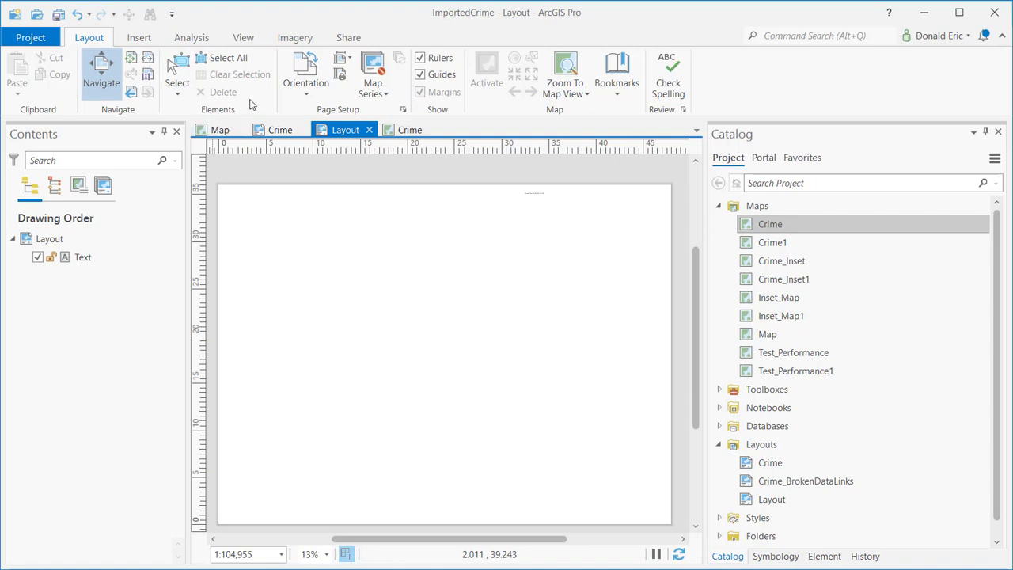
{"action": "left_click", "coordinate": [139, 37]}
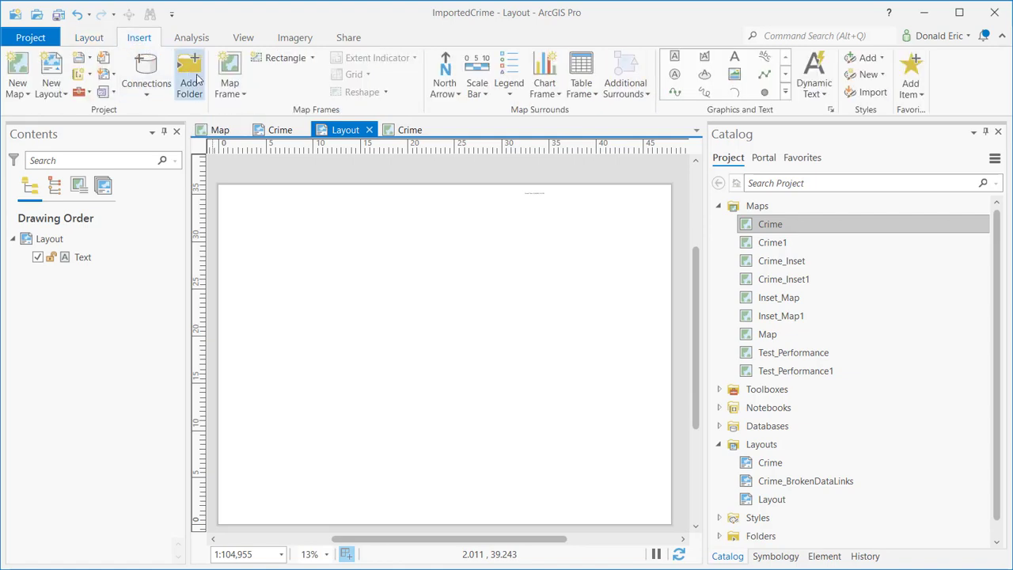
{"action": "left_click", "coordinate": [241, 96]}
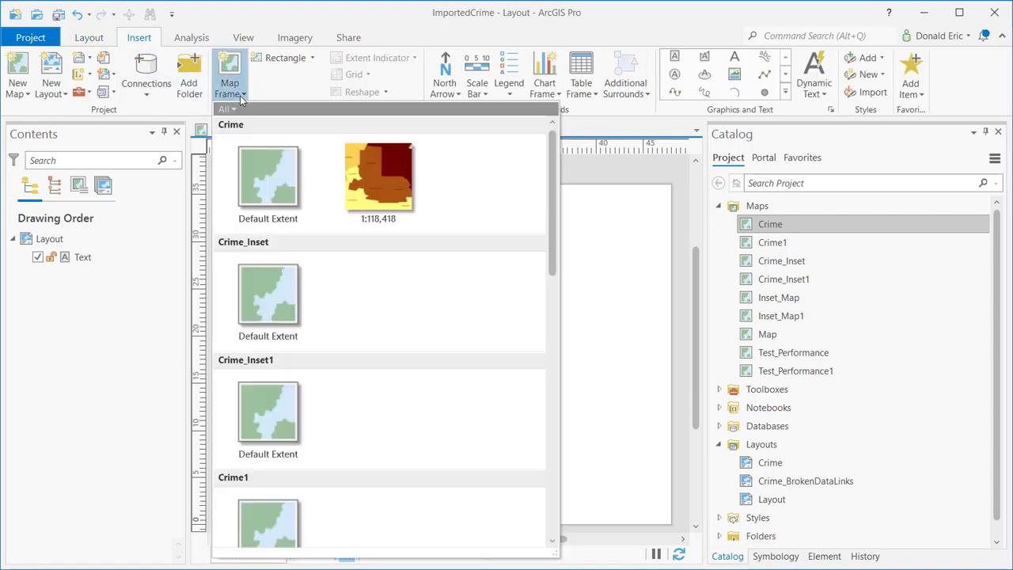
{"action": "left_click", "coordinate": [274, 192]}
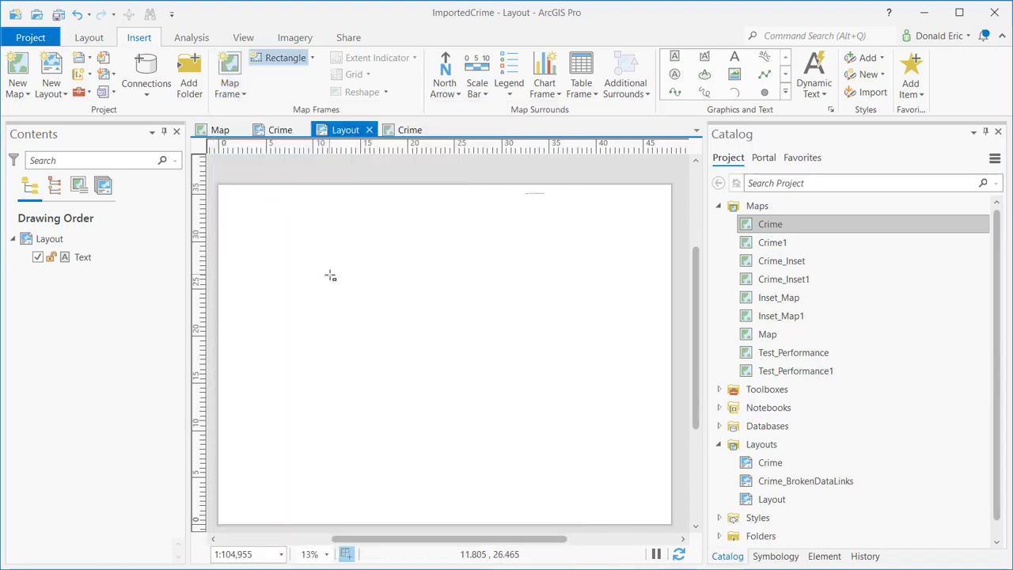
{"action": "left_click_drag", "start_coordinate": [284, 220], "coordinate": [587, 449]}
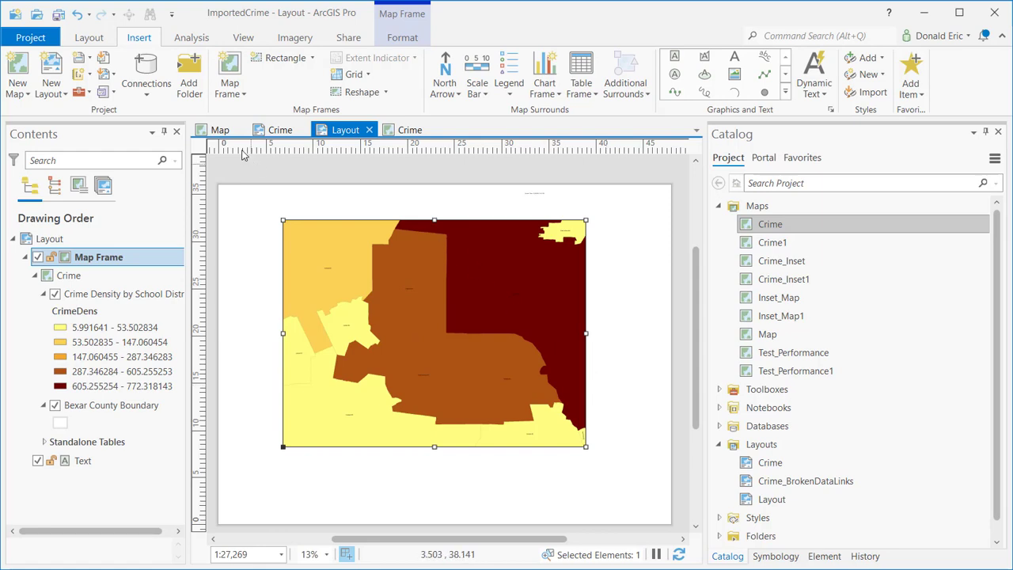
- In the Crime map, frame the Lackland ISD district with its surroundings and save that view as a bookmark named Lackland ISD
{"action": "left_click", "coordinate": [220, 130]}
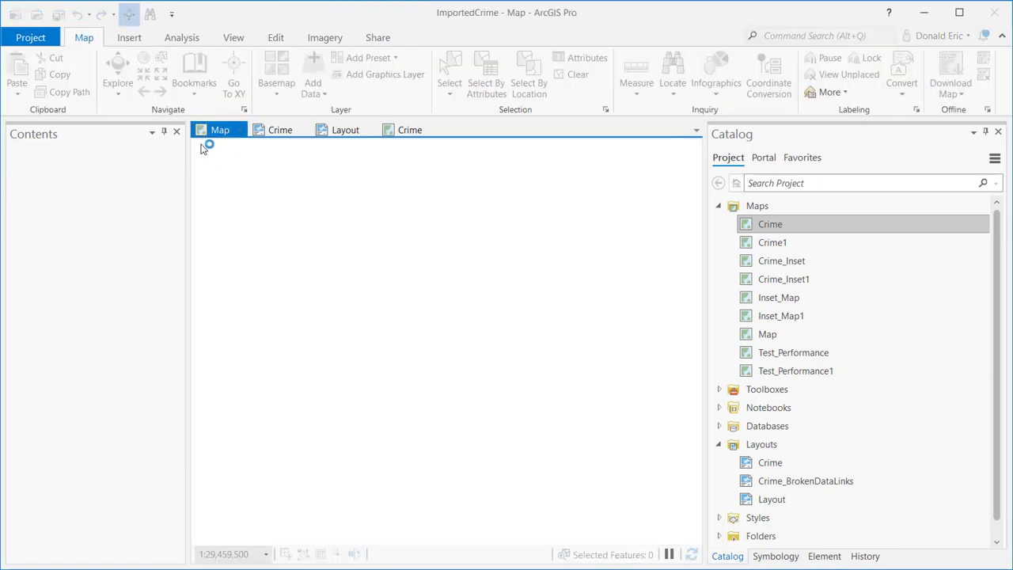
{"action": "left_click", "coordinate": [410, 129]}
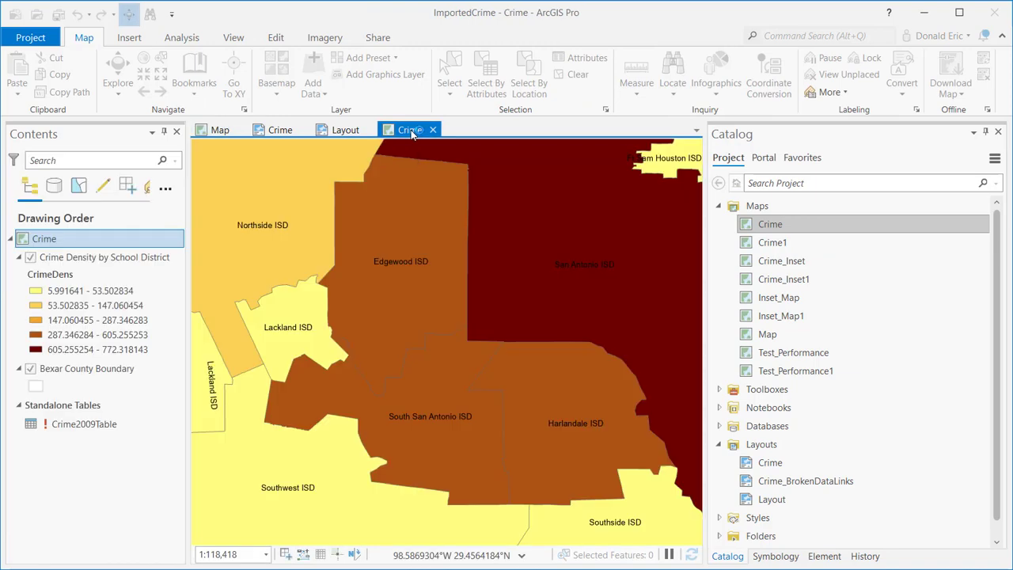
{"action": "right_click", "coordinate": [98, 238]}
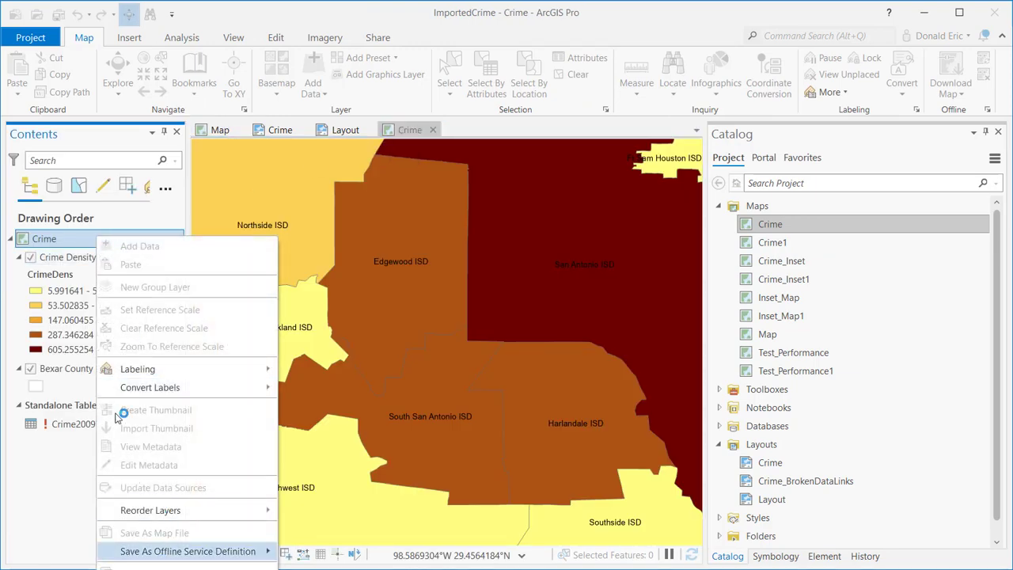
{"action": "left_click", "coordinate": [77, 242]}
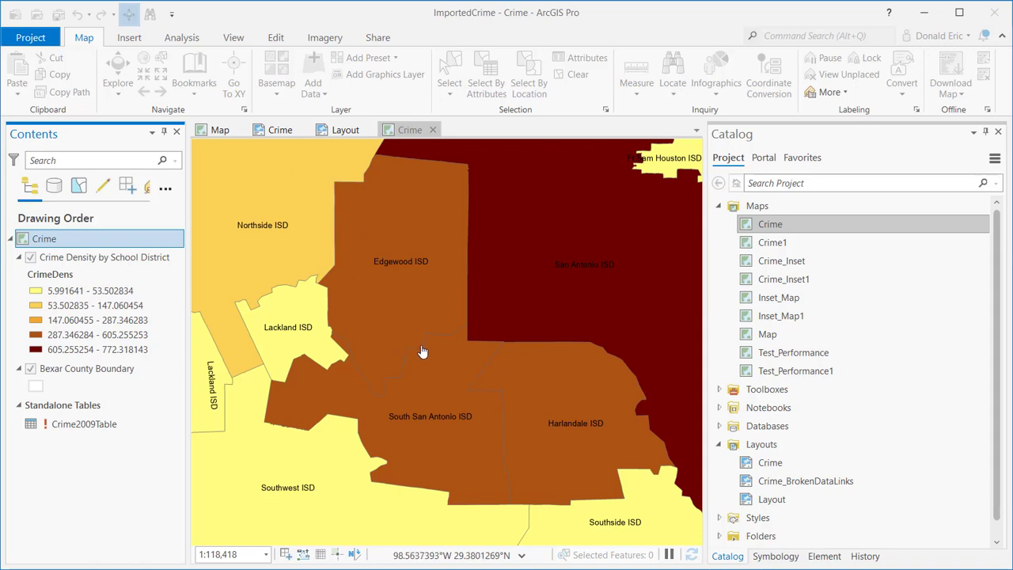
{"action": "left_click_drag", "start_coordinate": [357, 335], "coordinate": [547, 394]}
{"action": "scroll", "coordinate": [487, 337], "scroll_direction": "up", "scroll_amount": 4}
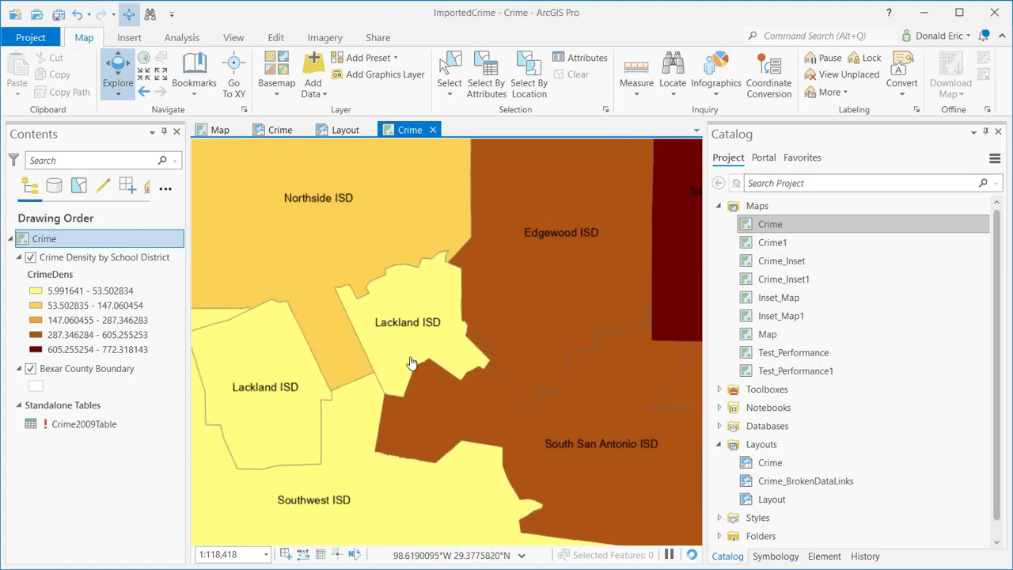
{"action": "scroll", "coordinate": [509, 388], "scroll_direction": "up", "scroll_amount": 2}
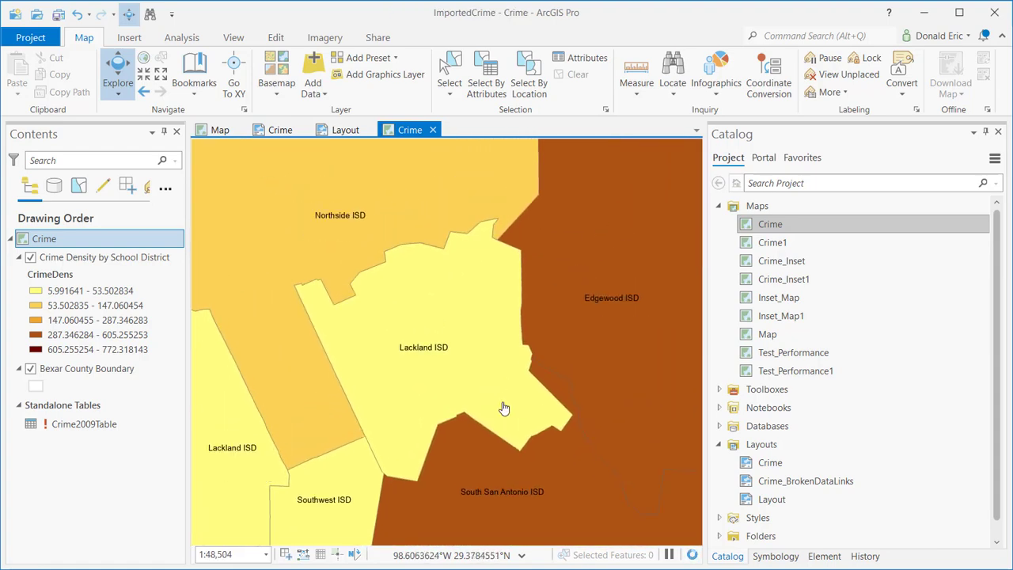
{"action": "scroll", "coordinate": [554, 411], "scroll_direction": "down", "scroll_amount": 2}
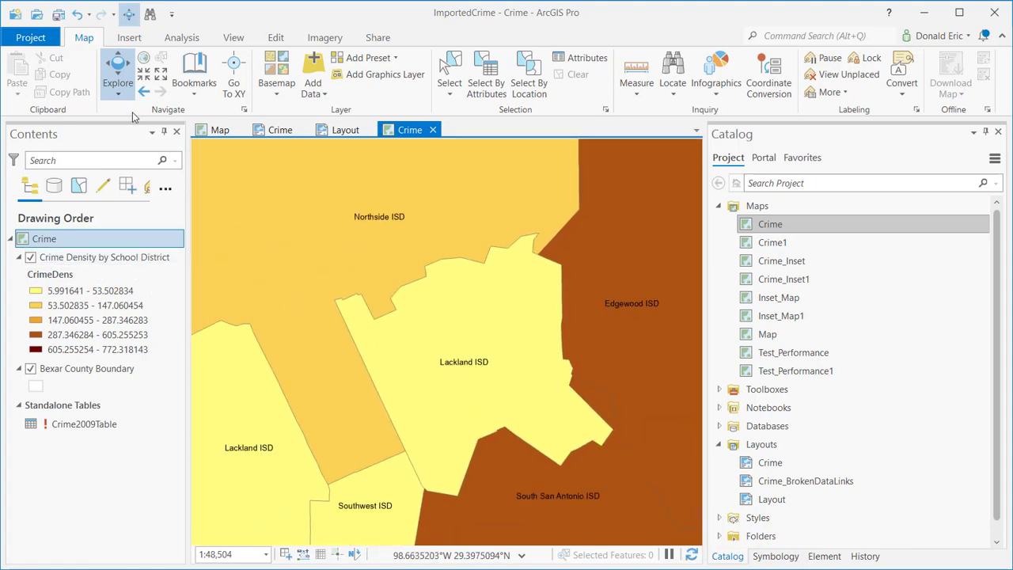
{"action": "left_click", "coordinate": [198, 94]}
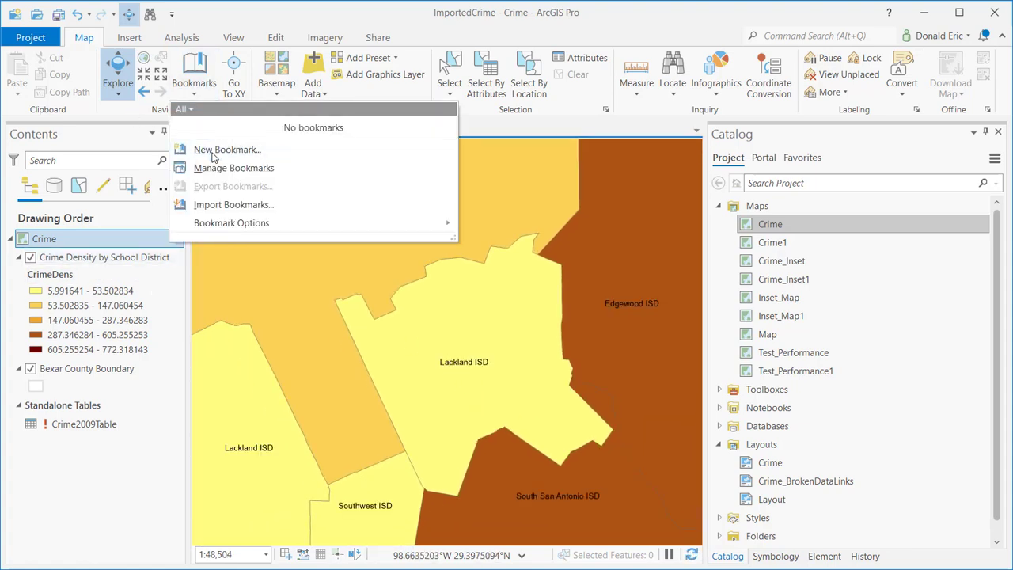
{"action": "left_click", "coordinate": [213, 150]}
{"action": "type", "text": "La"}
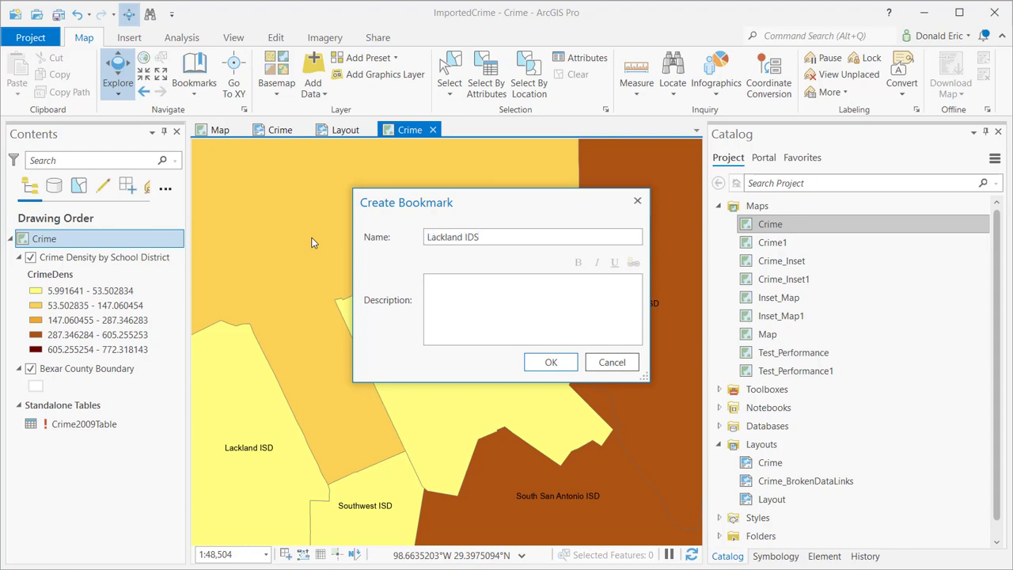
{"action": "type", "text": "ckland IDS"}
{"action": "key", "text": "BackSpace"}
{"action": "left_click", "coordinate": [530, 368]}
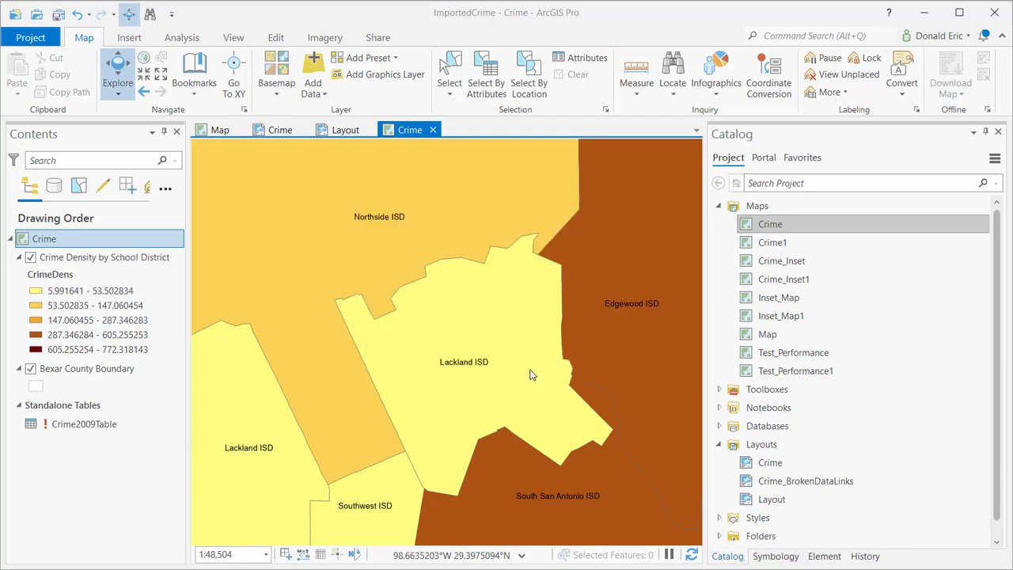
- Replace the layout's map frame with a large Crime frame at the Lackland ISD bookmark extent, and delete that frame as well
{"action": "left_click", "coordinate": [345, 130]}
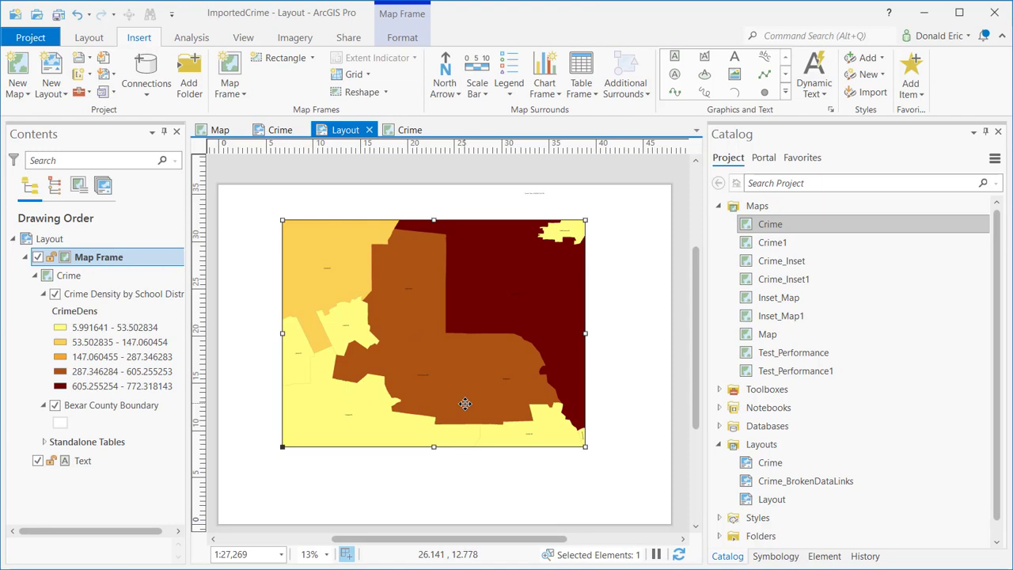
{"action": "key", "text": "Delete"}
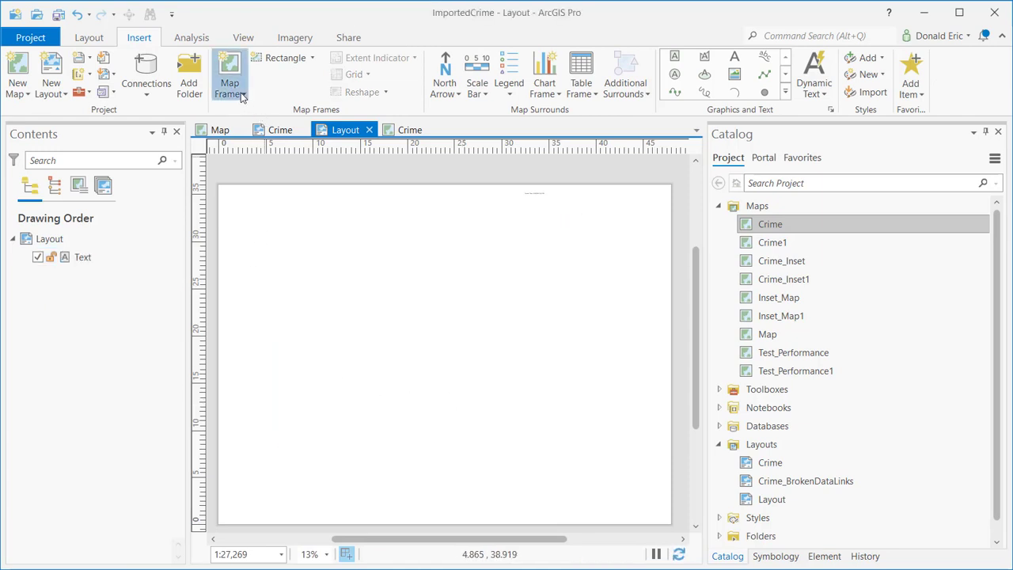
{"action": "left_click", "coordinate": [241, 94]}
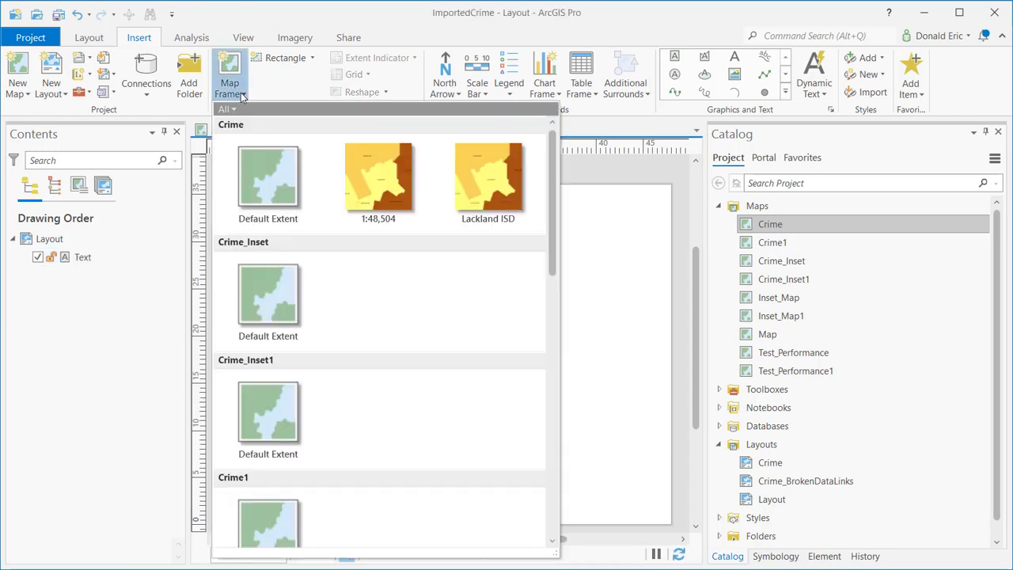
{"action": "left_click", "coordinate": [474, 220]}
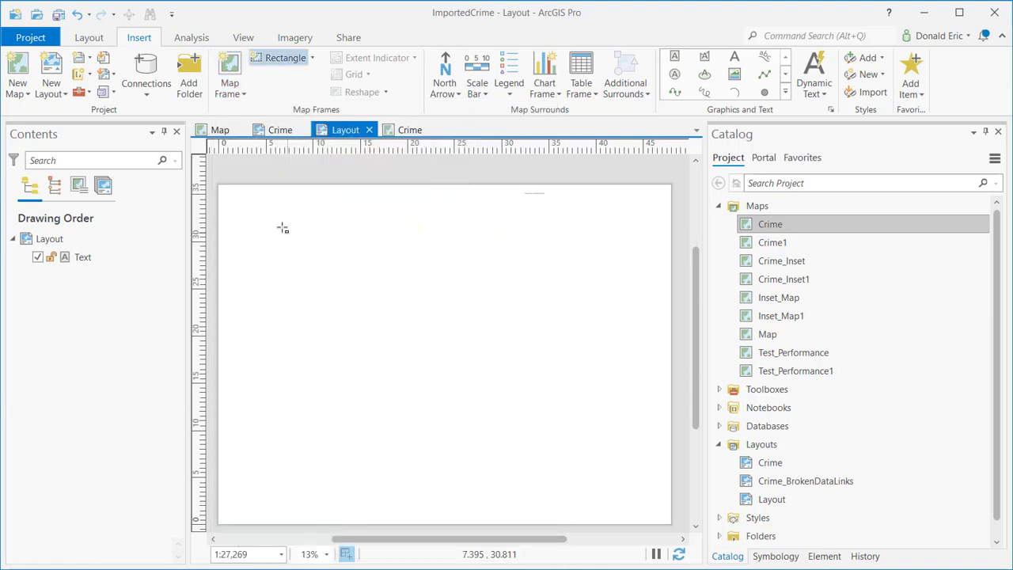
{"action": "left_click_drag", "start_coordinate": [283, 228], "coordinate": [607, 474]}
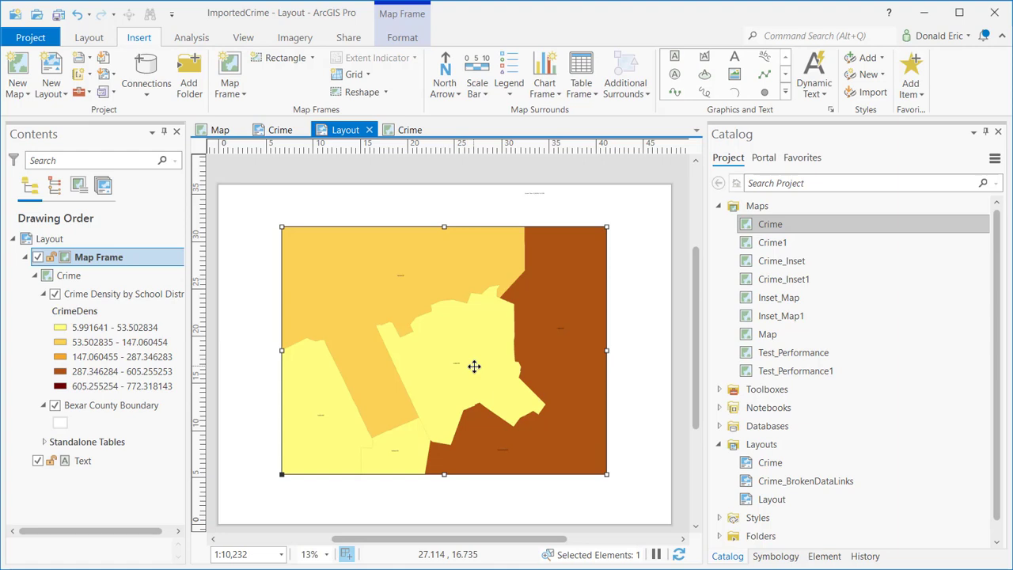
{"action": "key", "text": "Delete"}
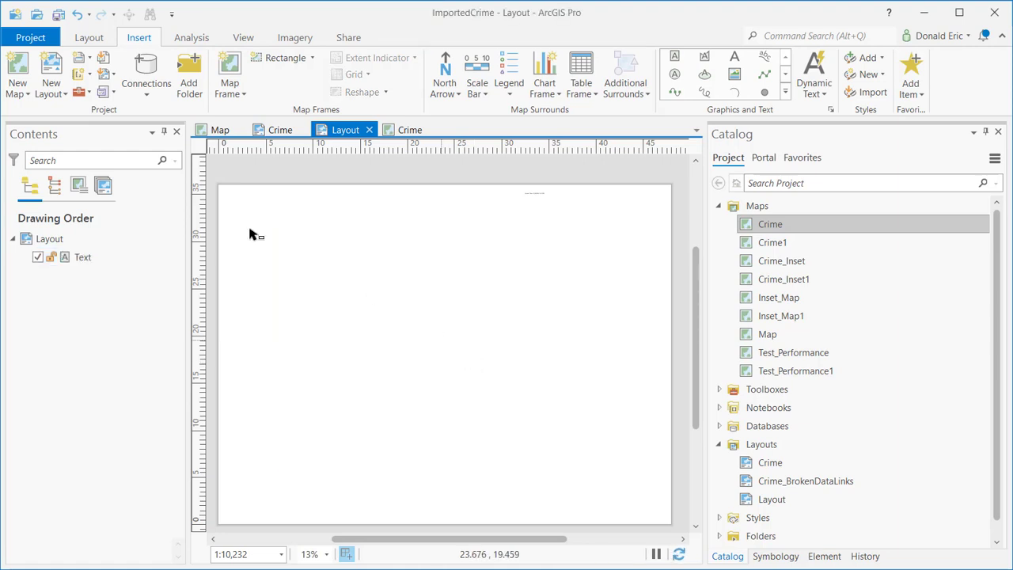
- Show a wider area in the Crime map and examine the extent options offered for inserting it as a layout map frame
{"action": "left_click", "coordinate": [237, 94]}
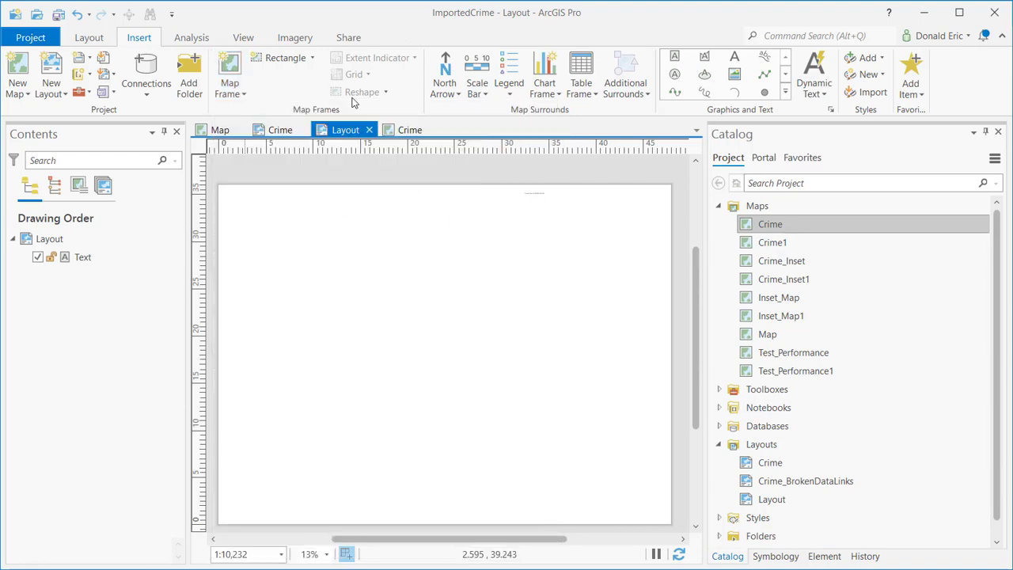
{"action": "left_click", "coordinate": [409, 132]}
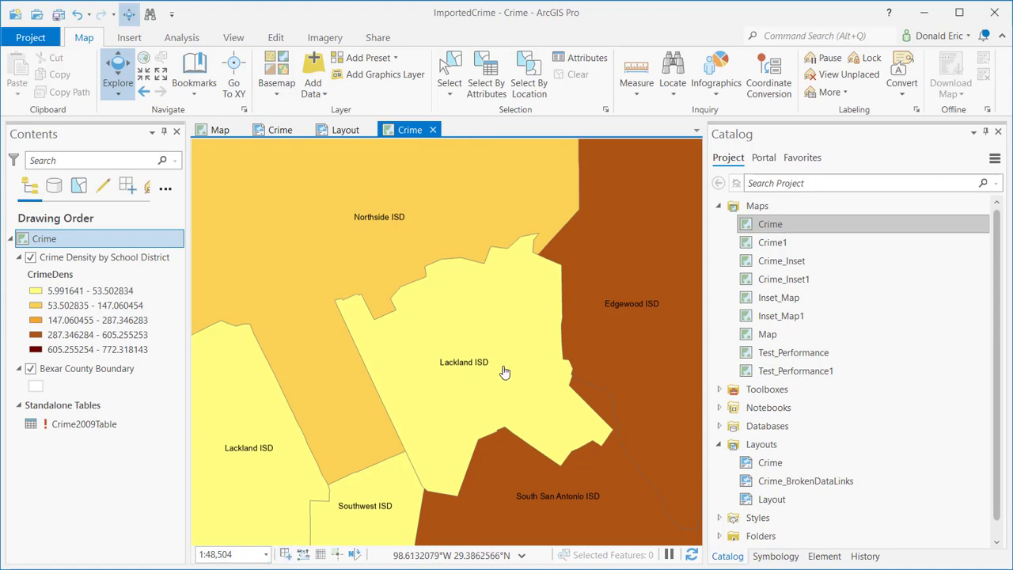
{"action": "scroll", "coordinate": [505, 372], "scroll_direction": "down", "scroll_amount": 2}
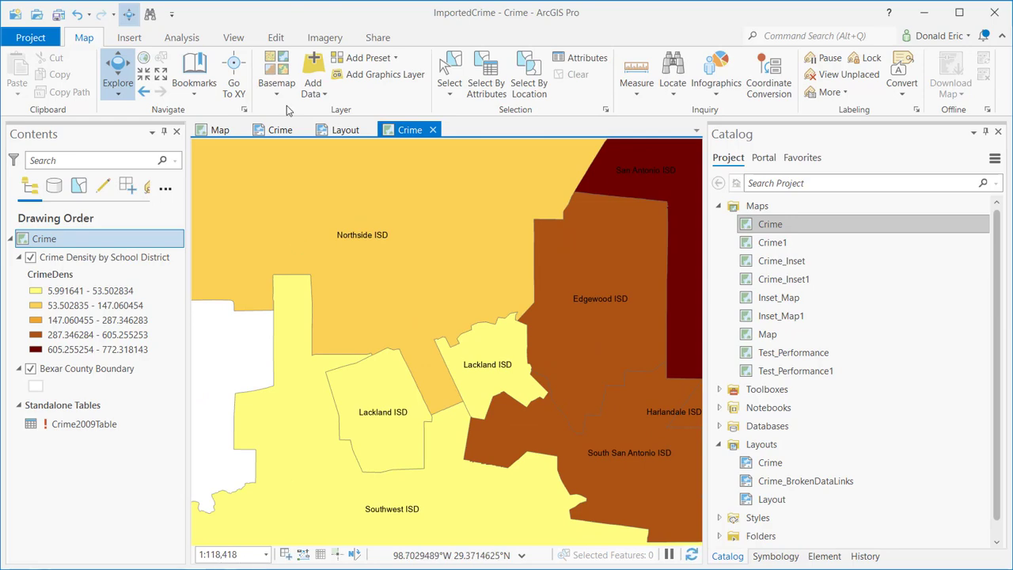
{"action": "left_click", "coordinate": [344, 132]}
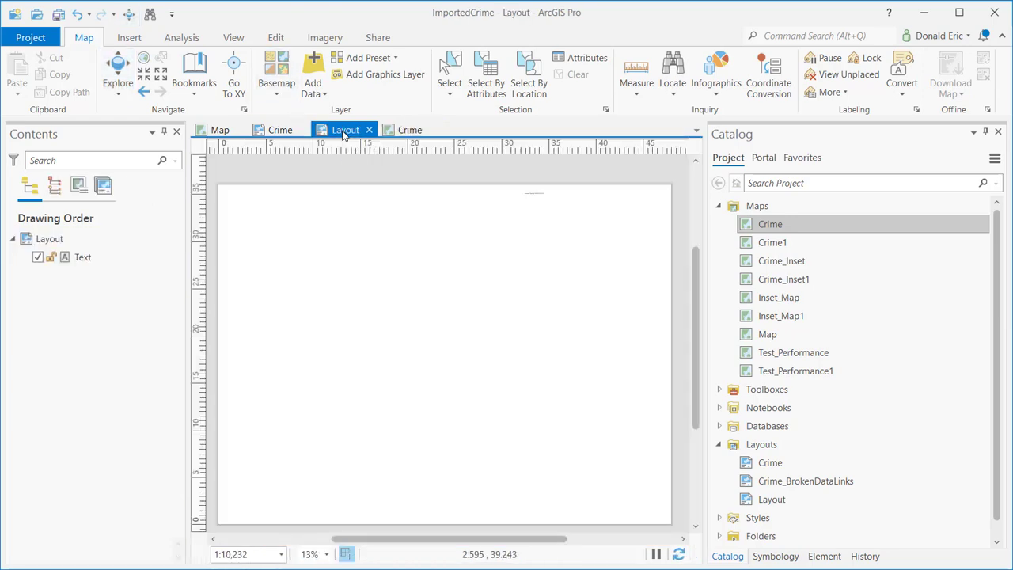
{"action": "left_click", "coordinate": [240, 95]}
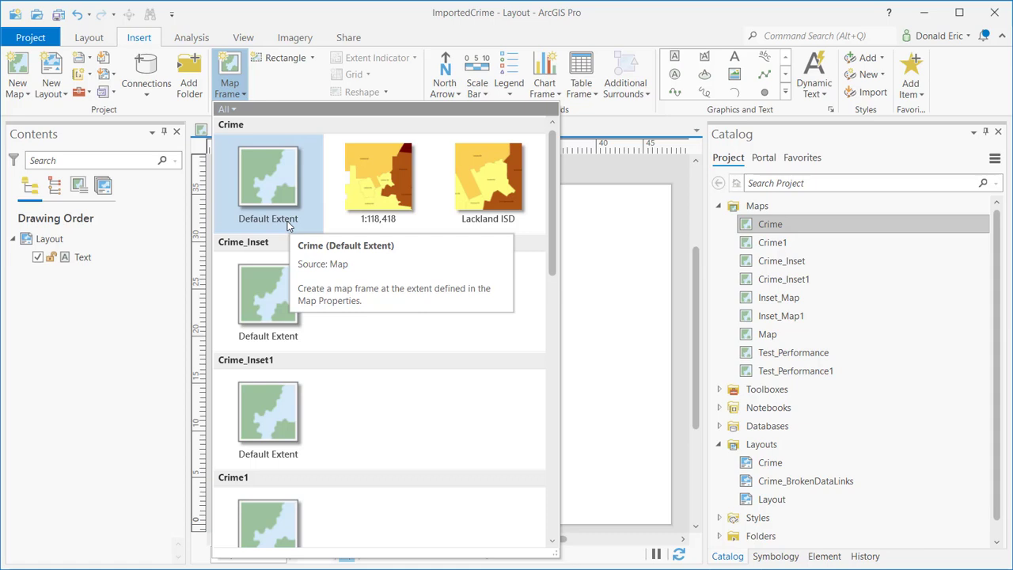
{"action": "left_click", "coordinate": [665, 25]}
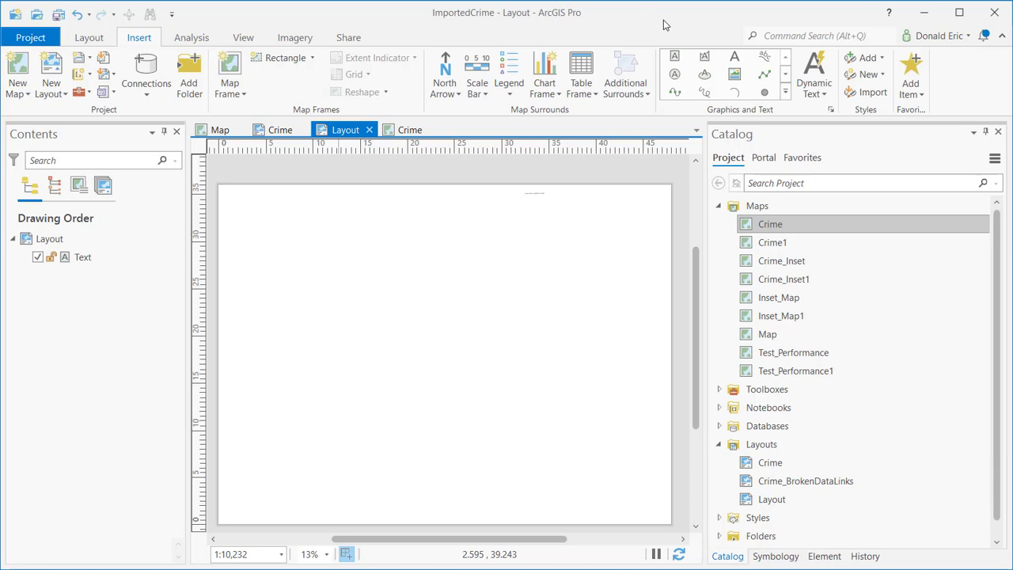